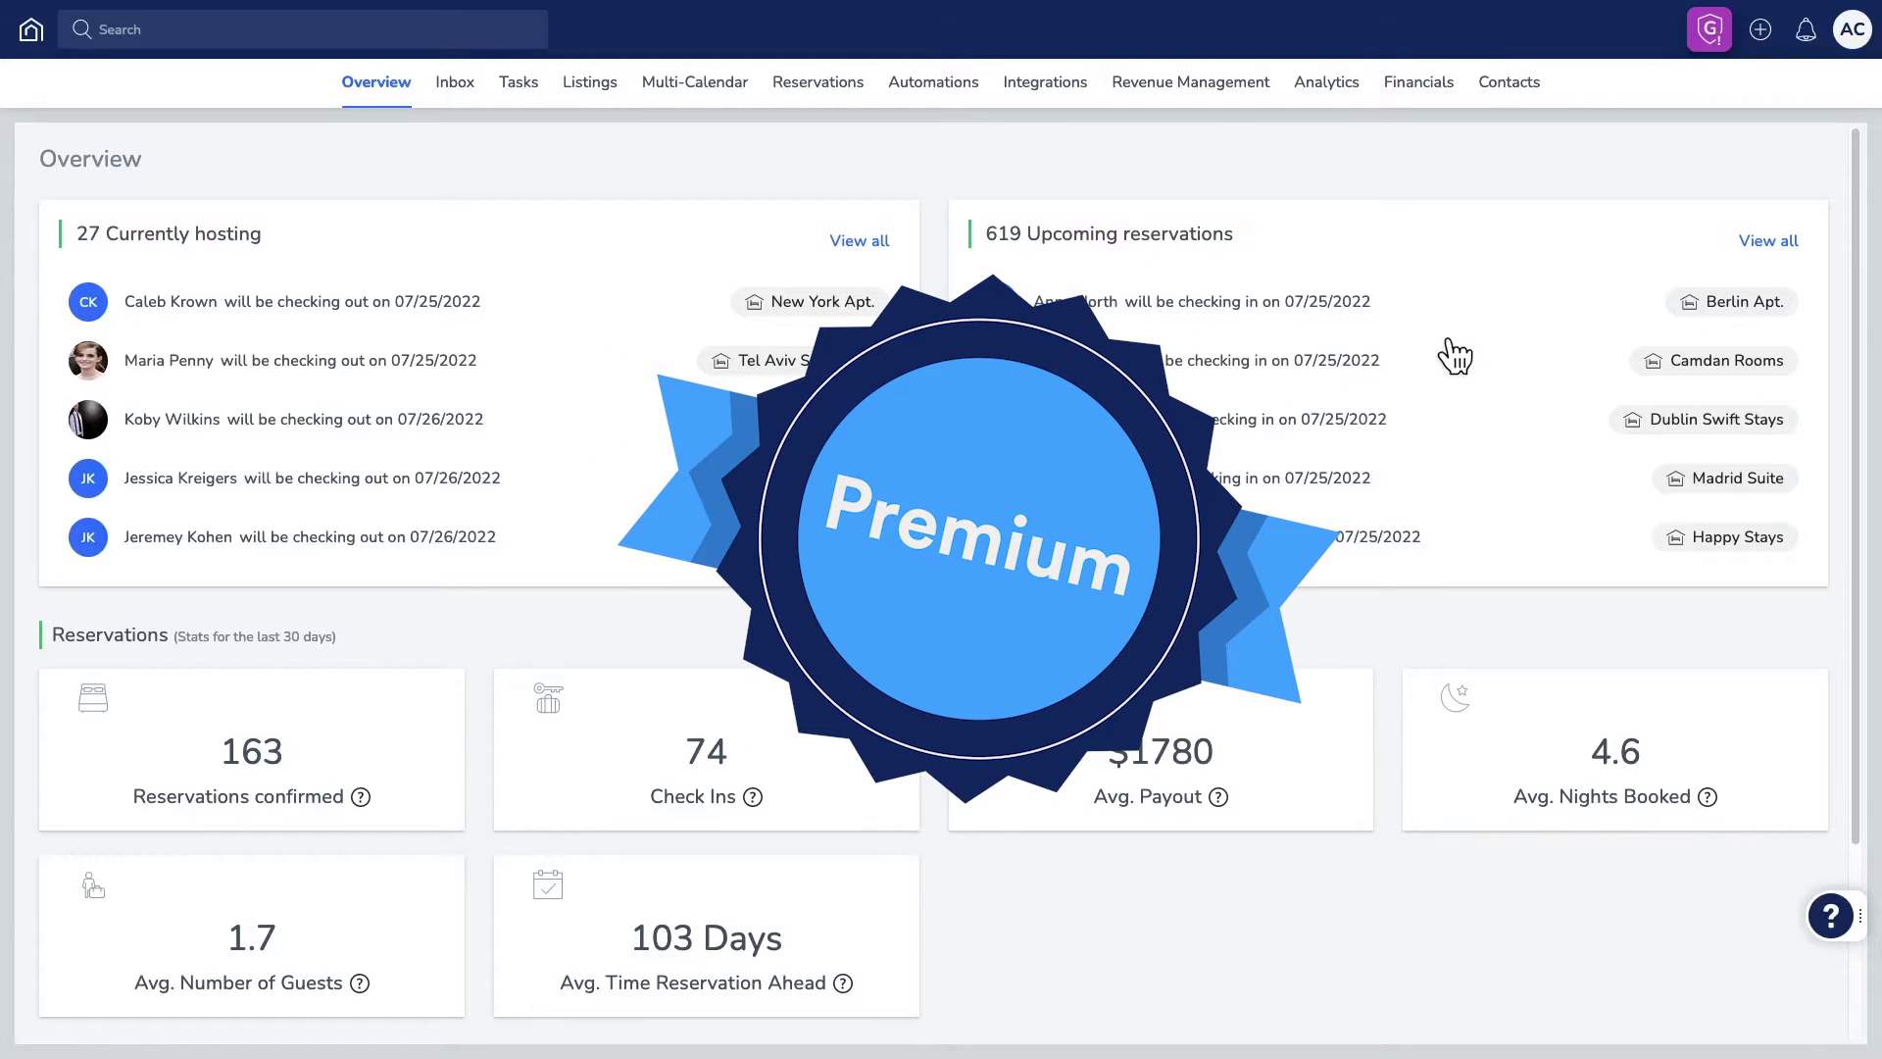
Open Analytics to land on the General Overview dashboard filtered to This & Last Quarter, all listings.
left_click(1328, 84)
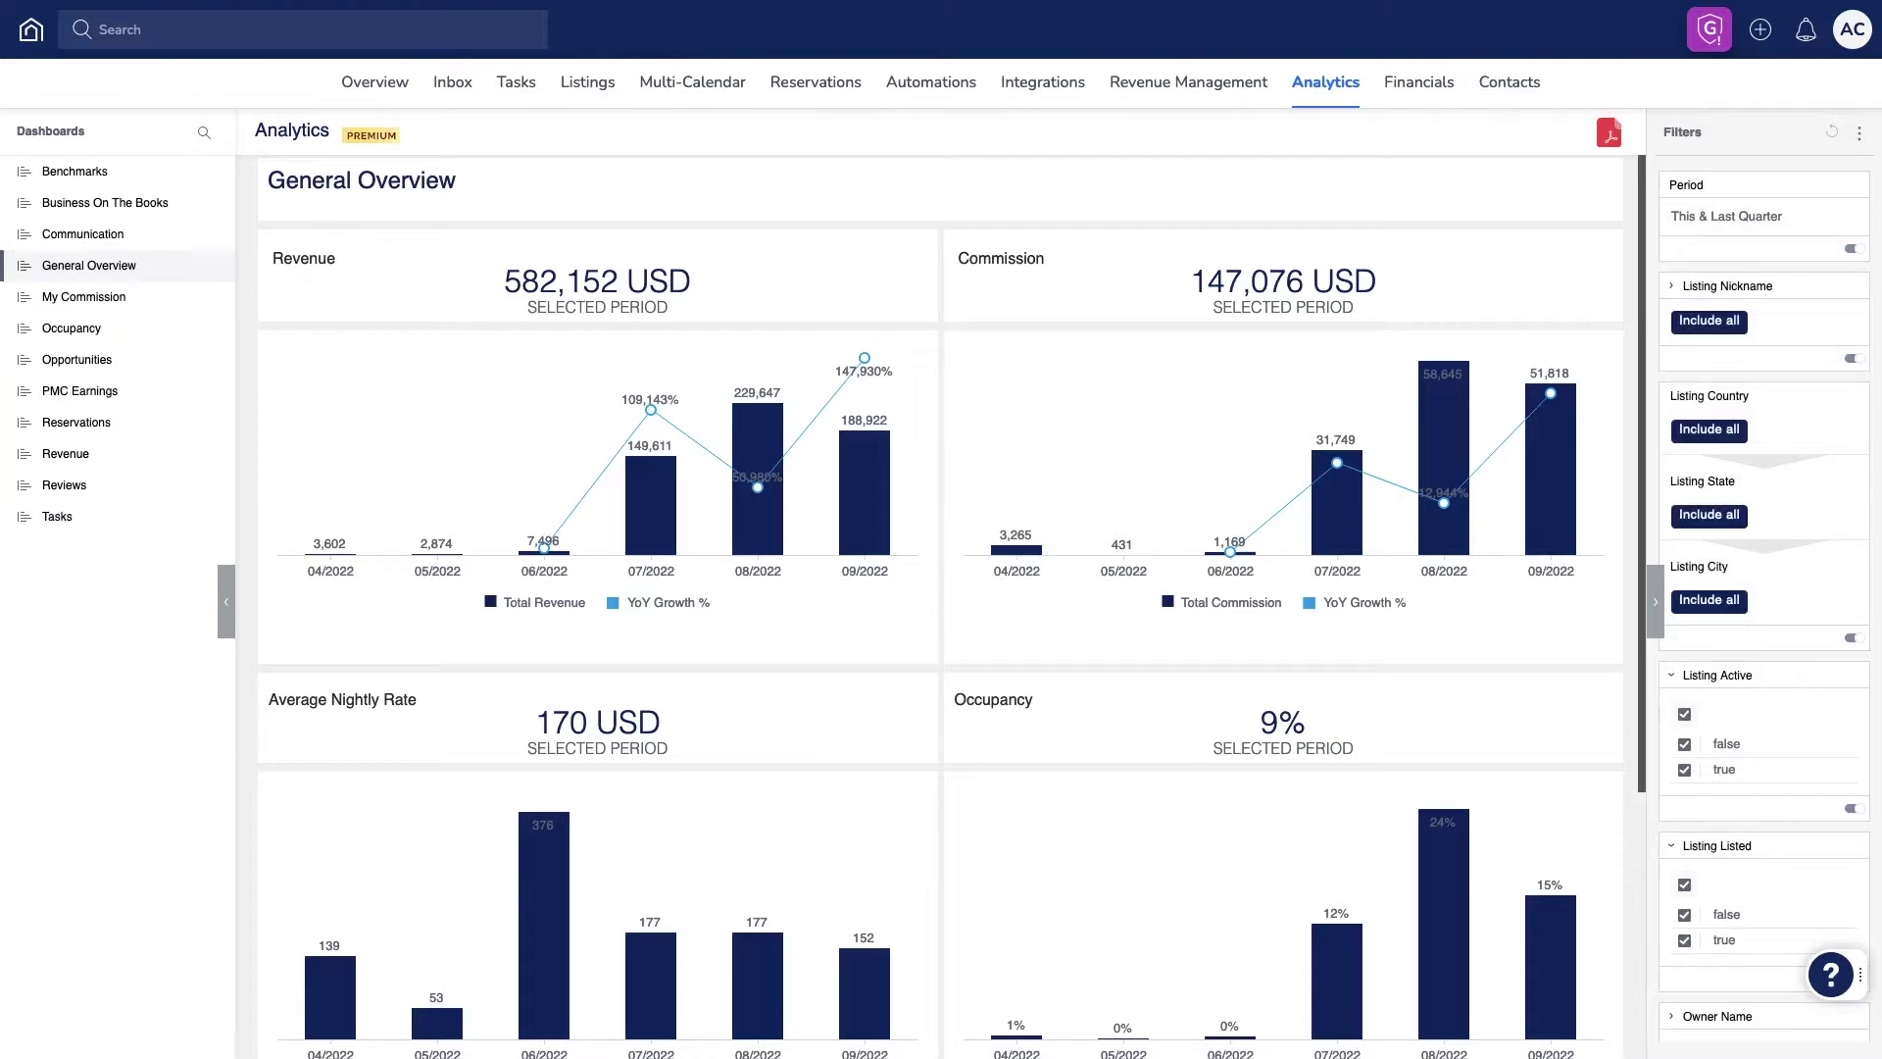
scroll(942, 603, "down", 5)
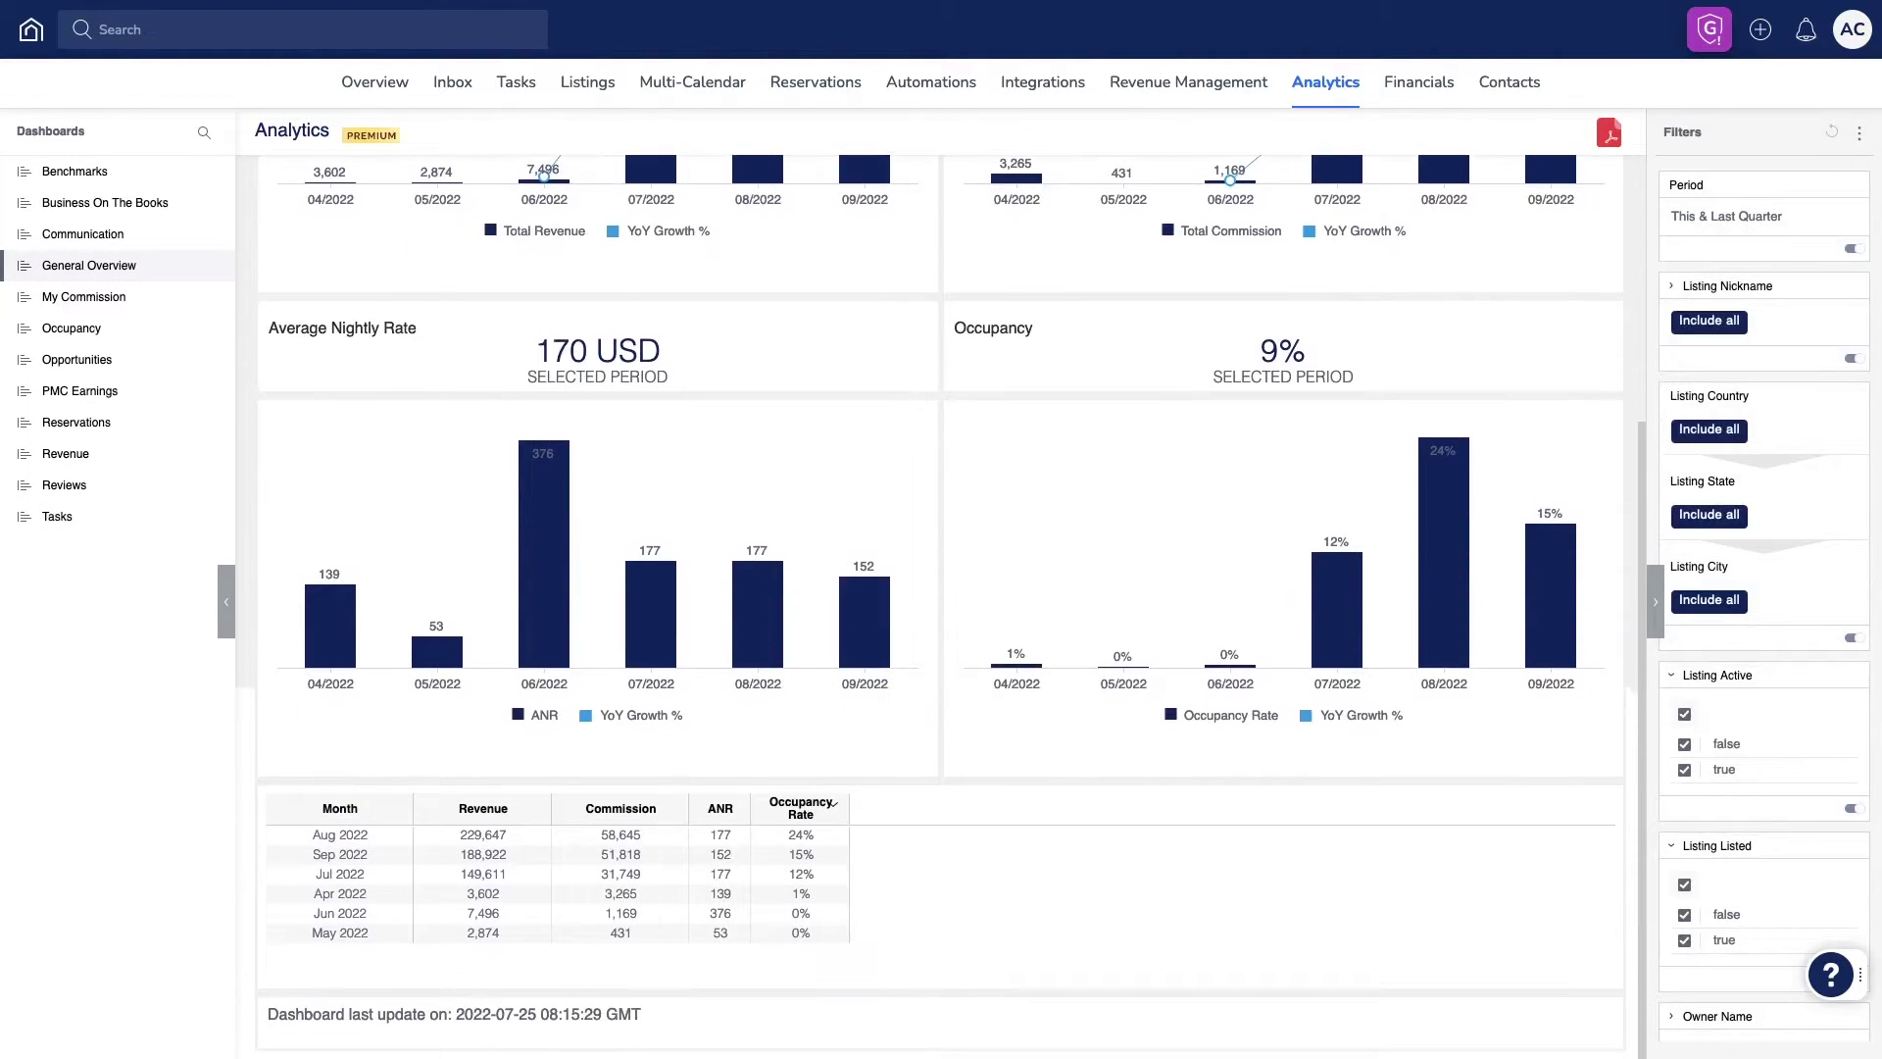
scroll(941, 604, "up", 5)
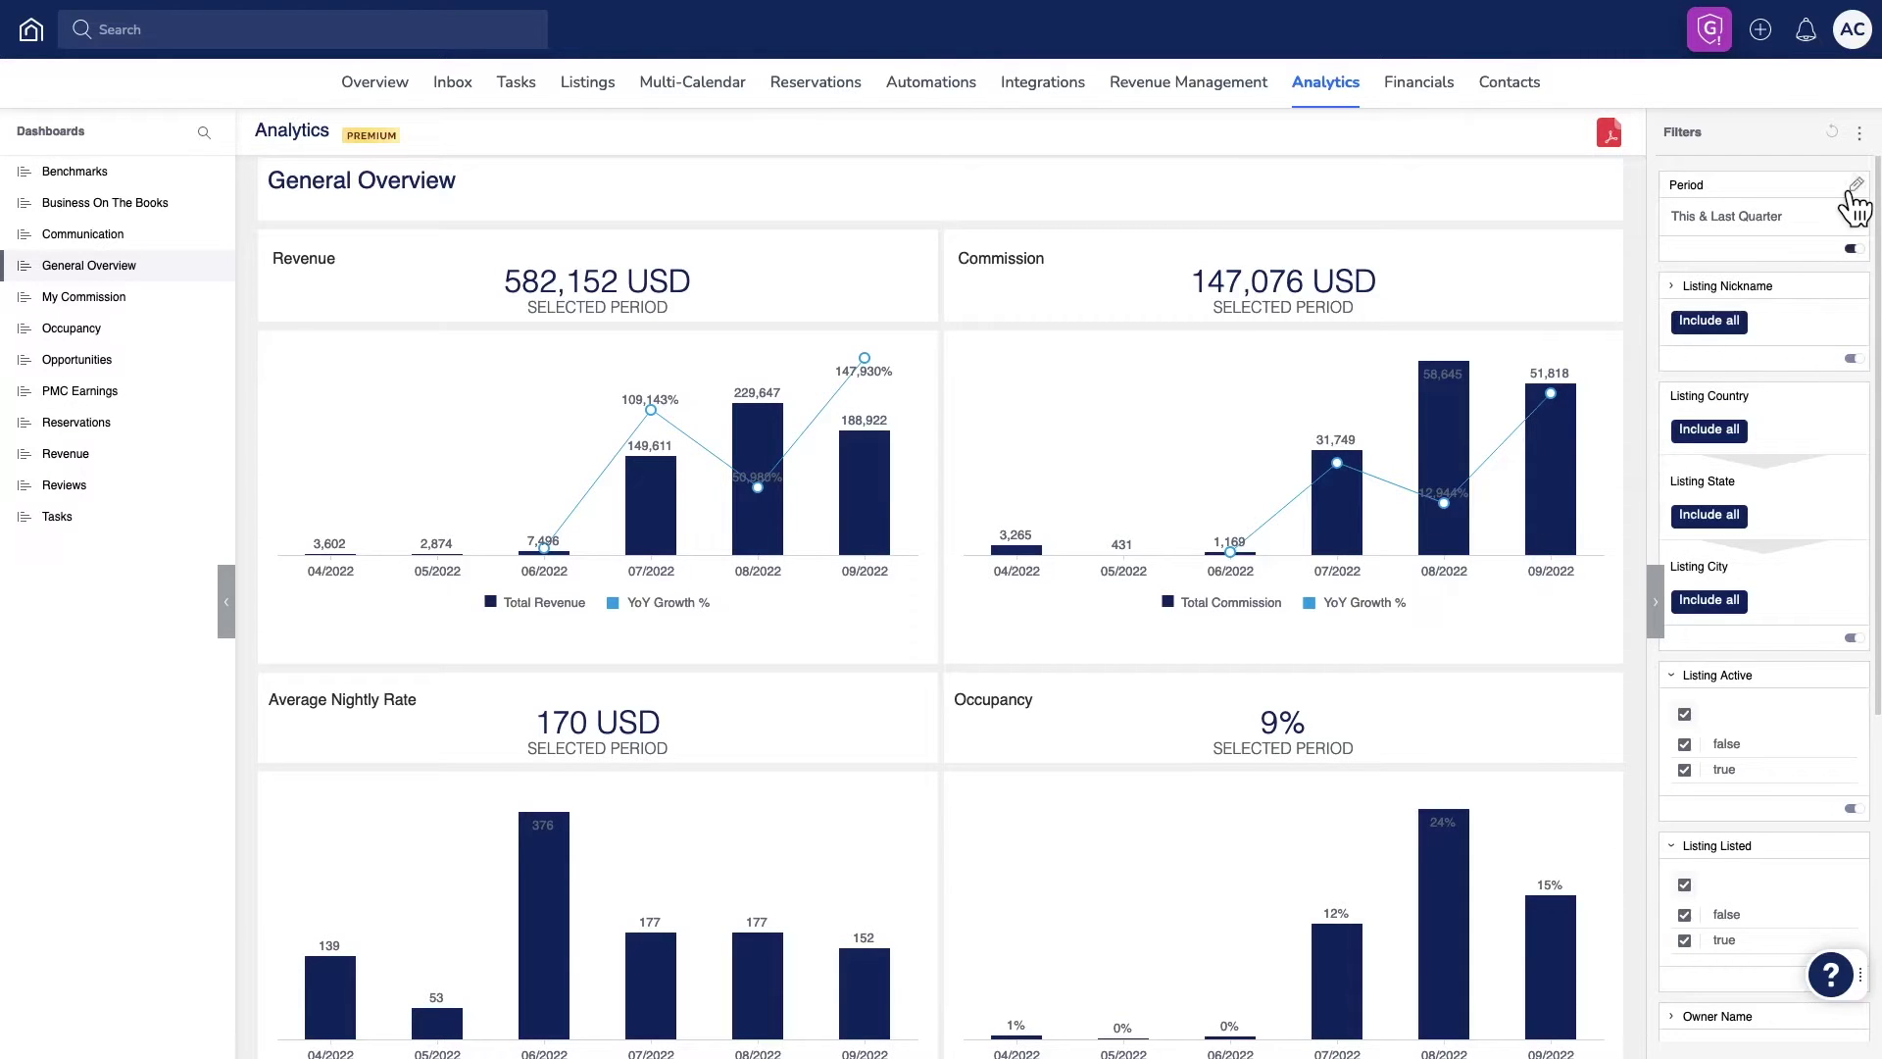
left_click(1855, 187)
left_click(1455, 342)
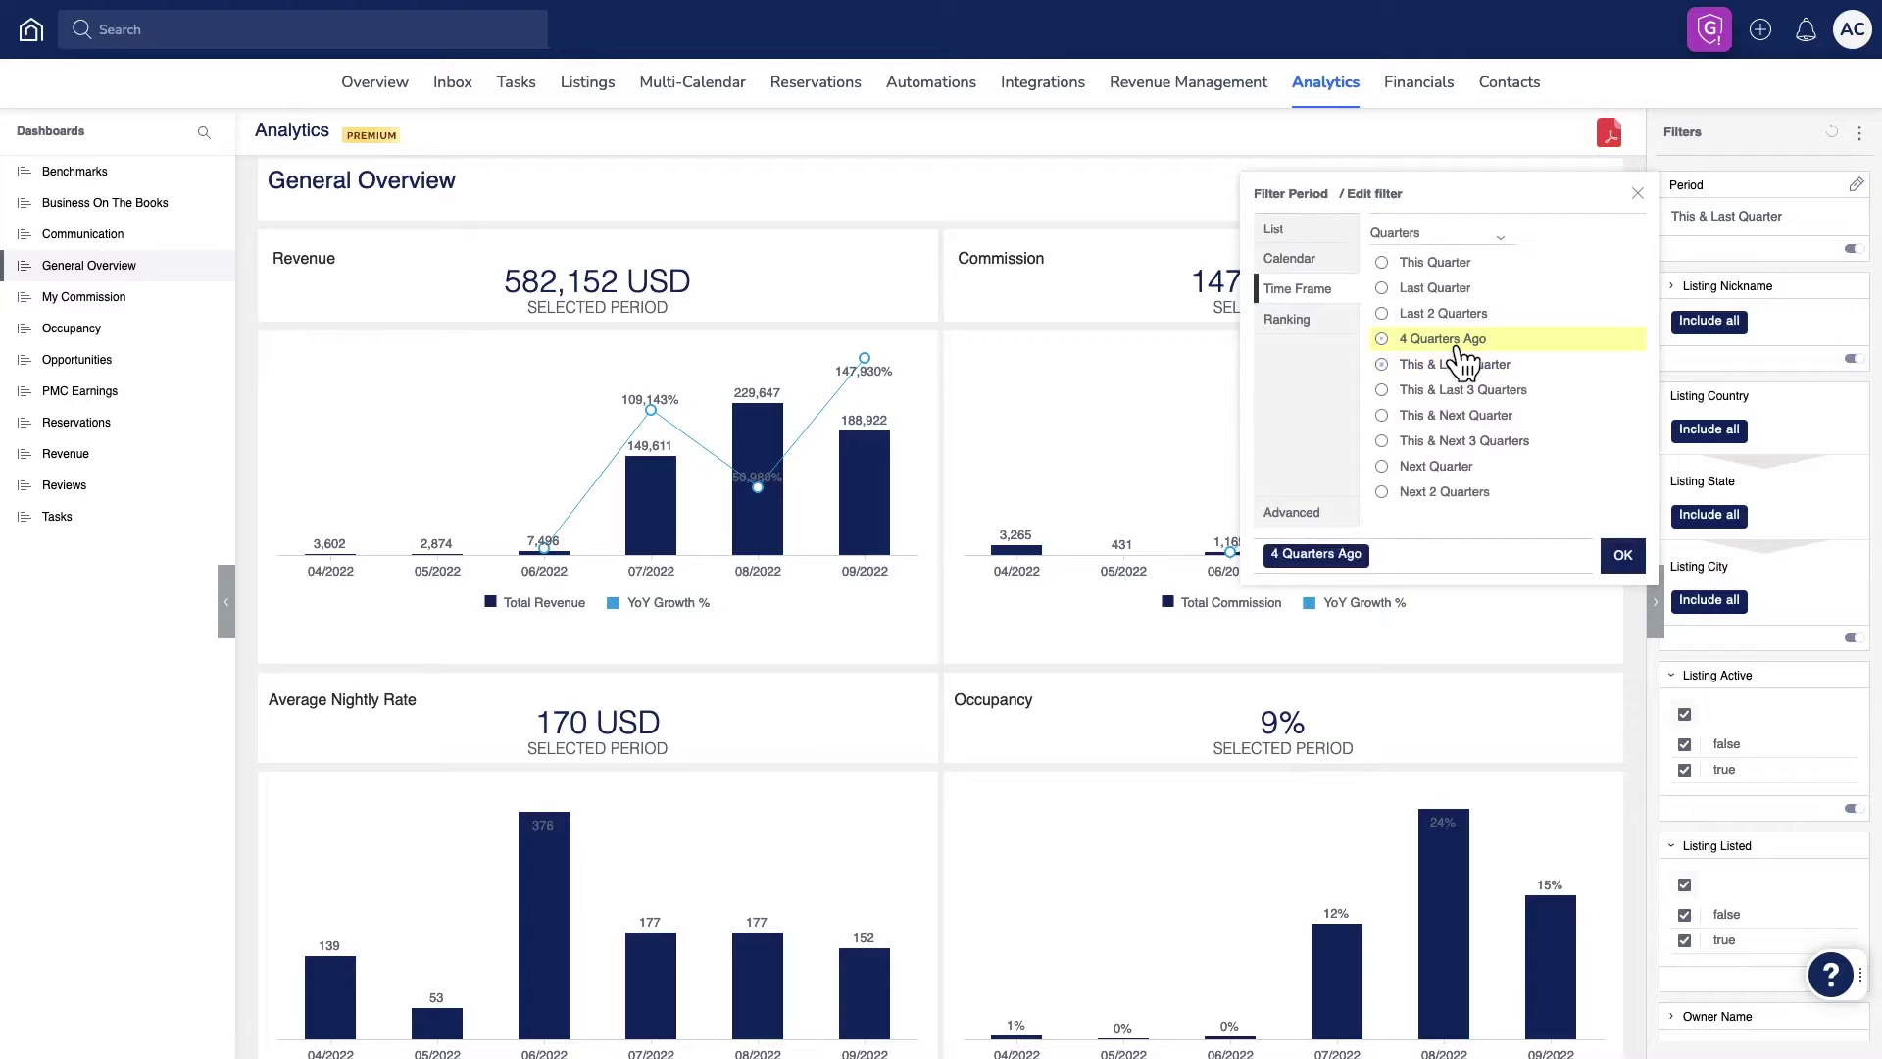
left_click(1621, 555)
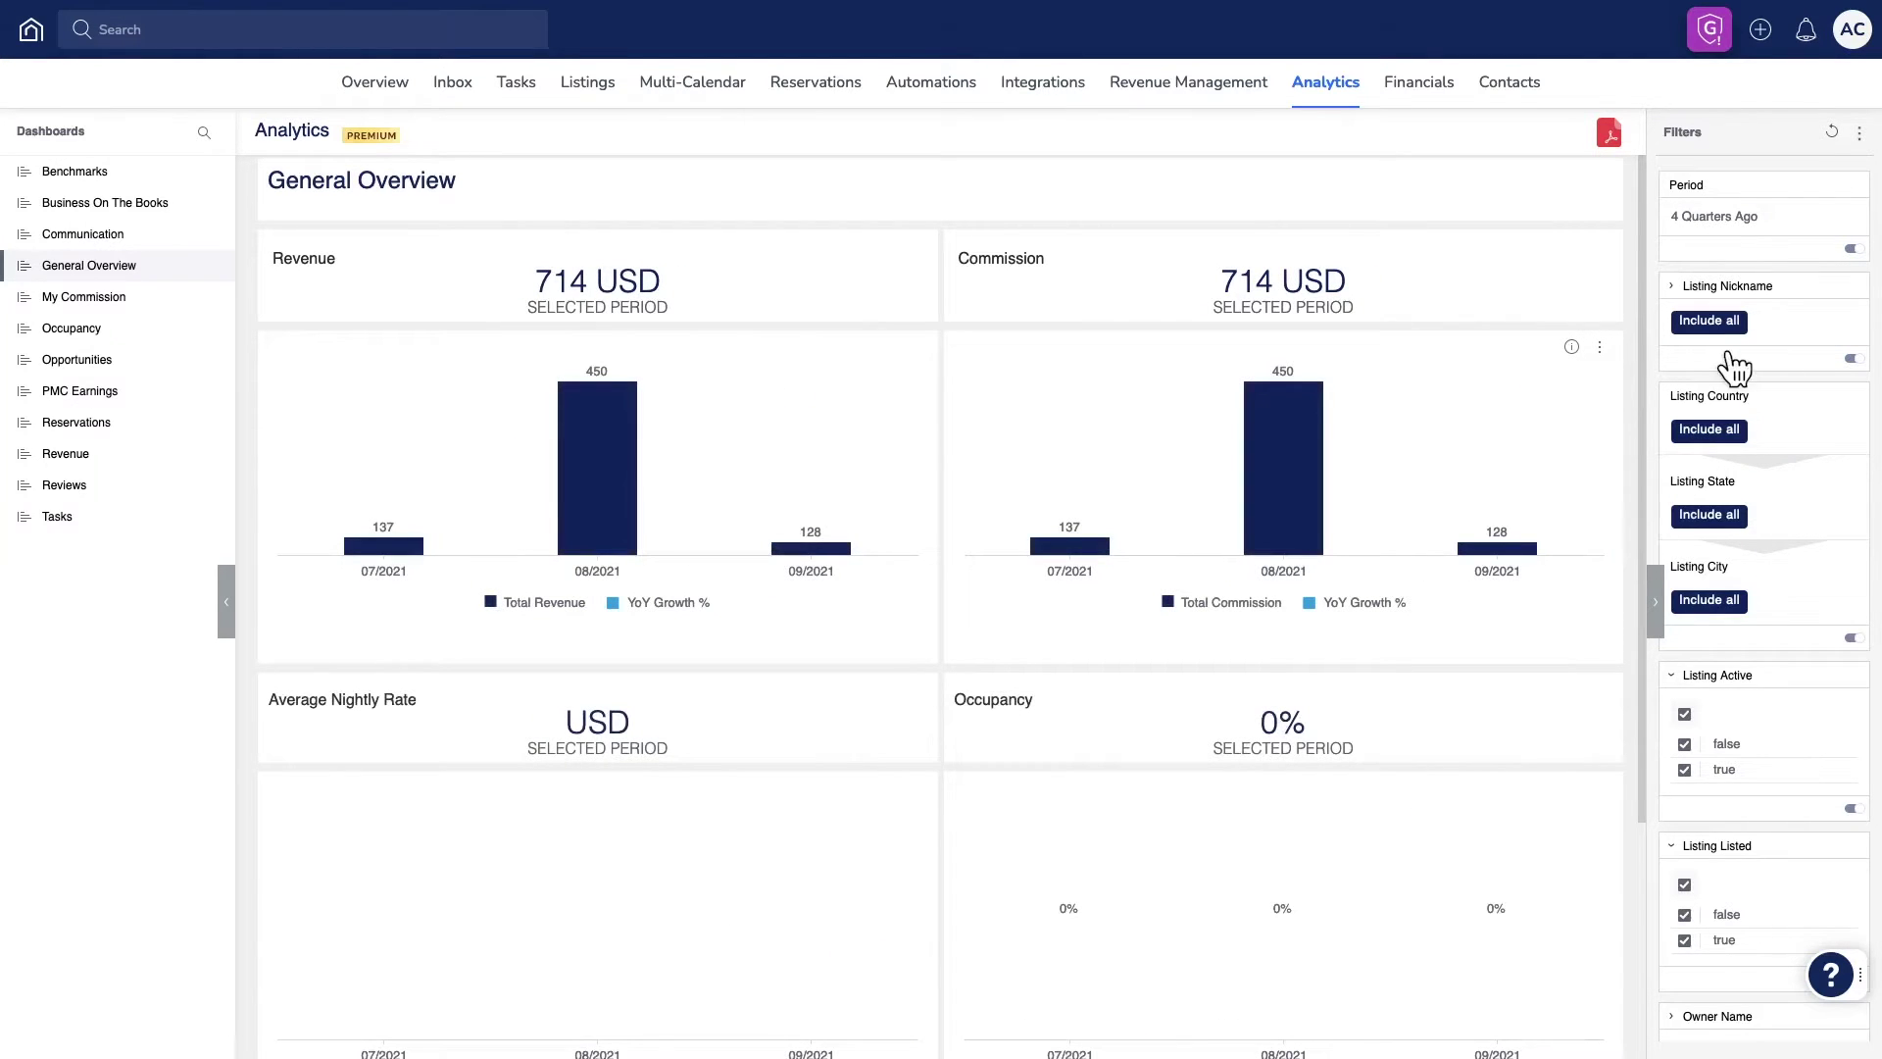
left_click(1832, 132)
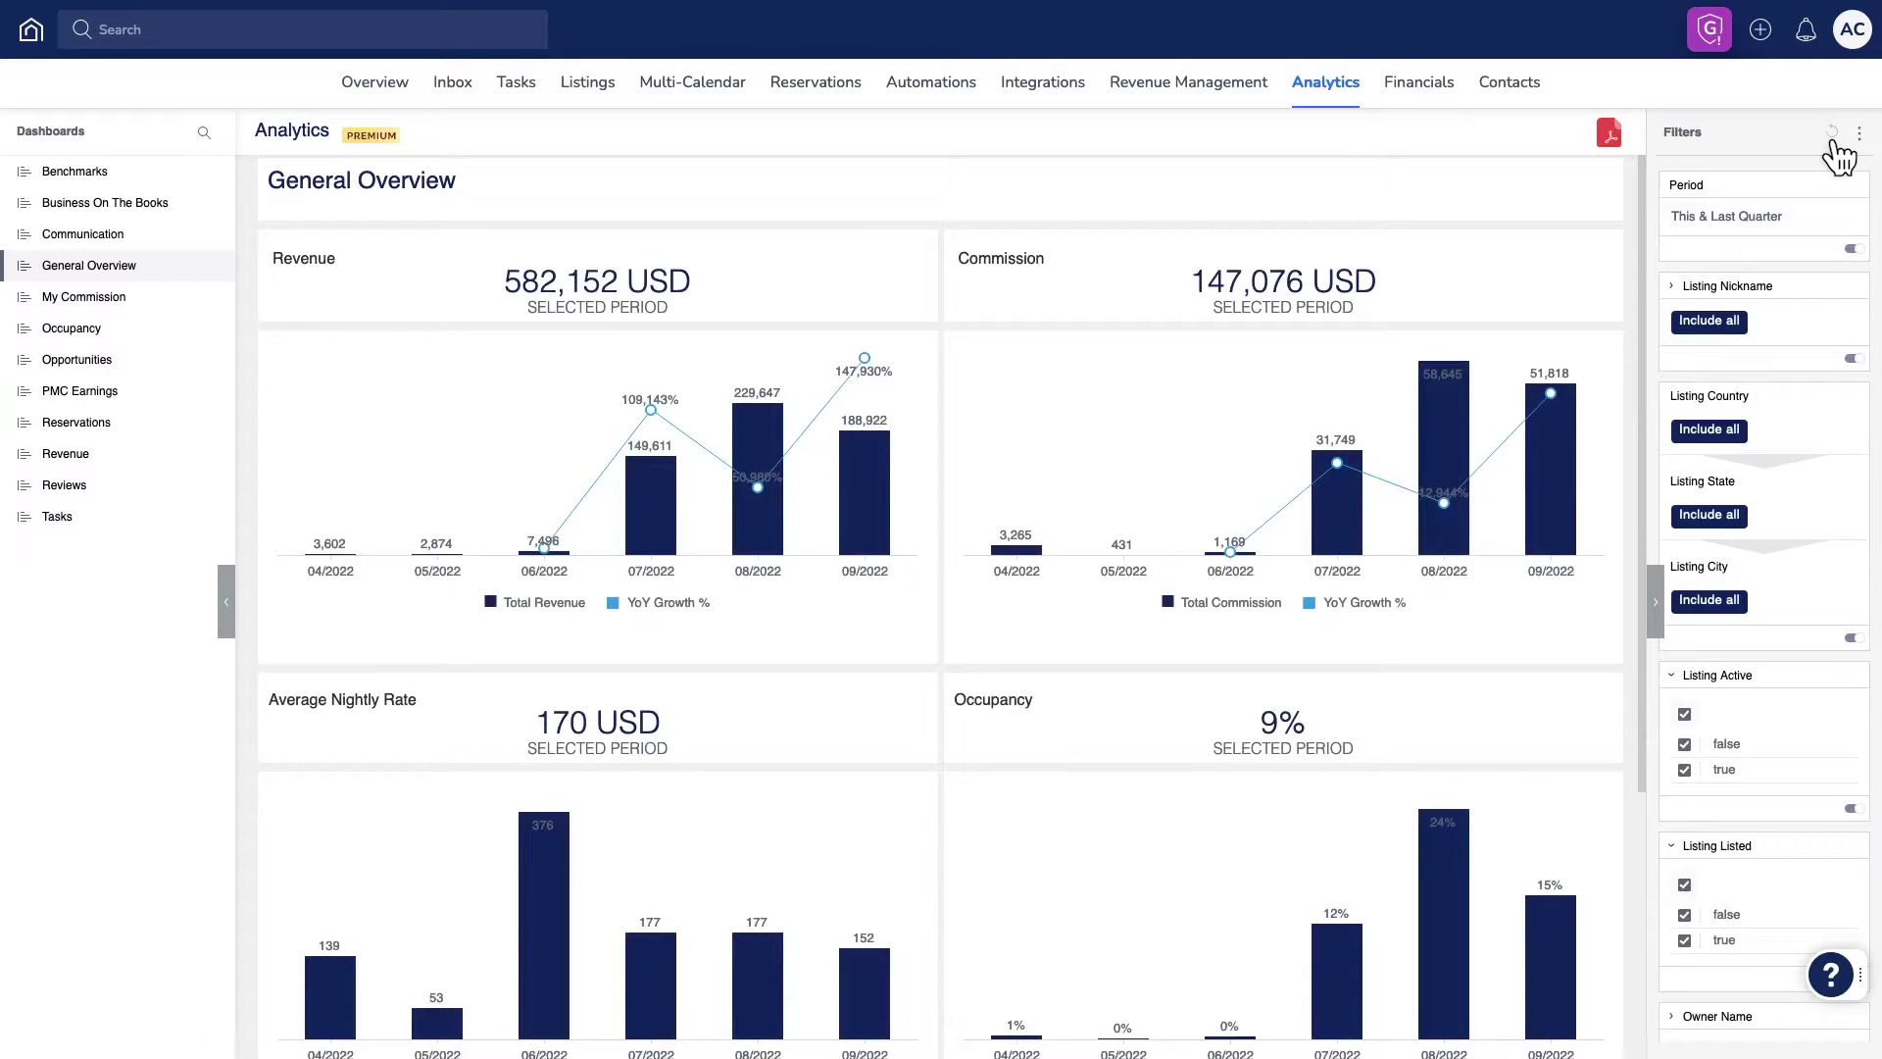
Save the current filters as a bookmark named My Bookmark, then move on to Market Benchmarks.
left_click(1858, 134)
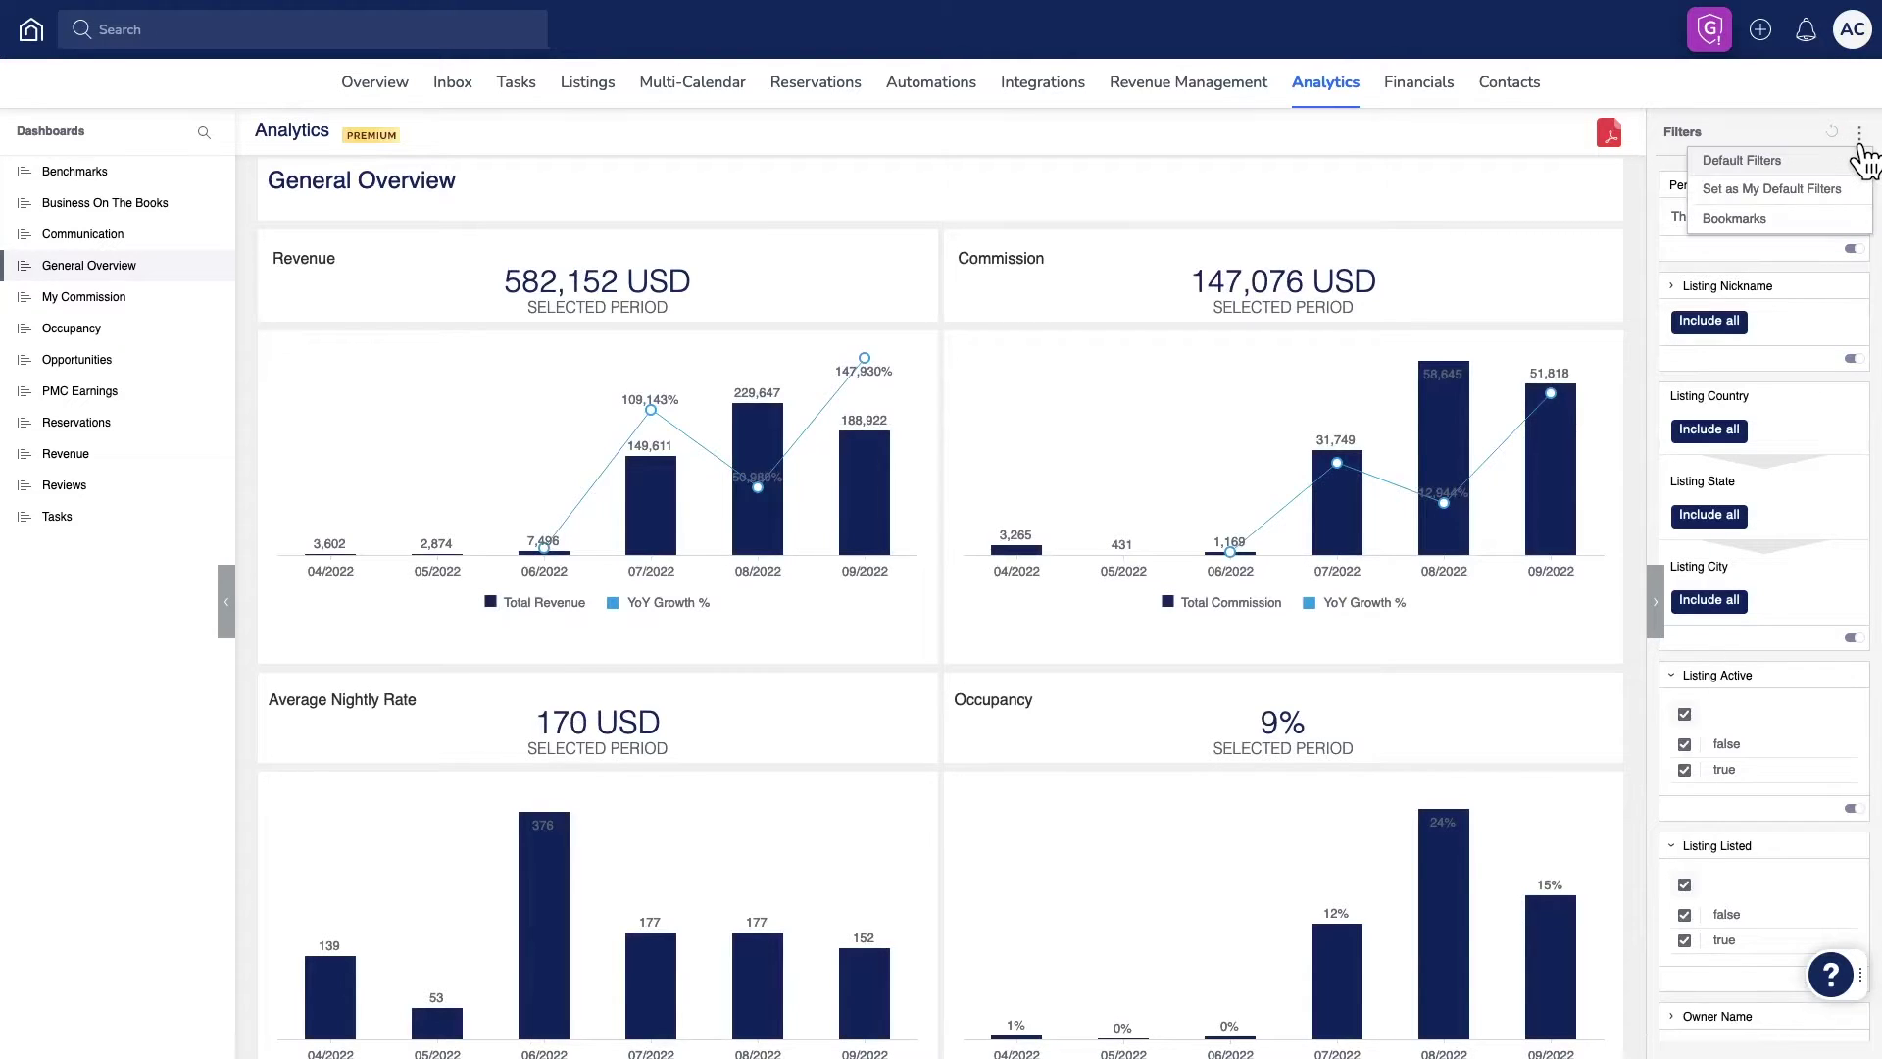
left_click(1735, 217)
type("My Bookm")
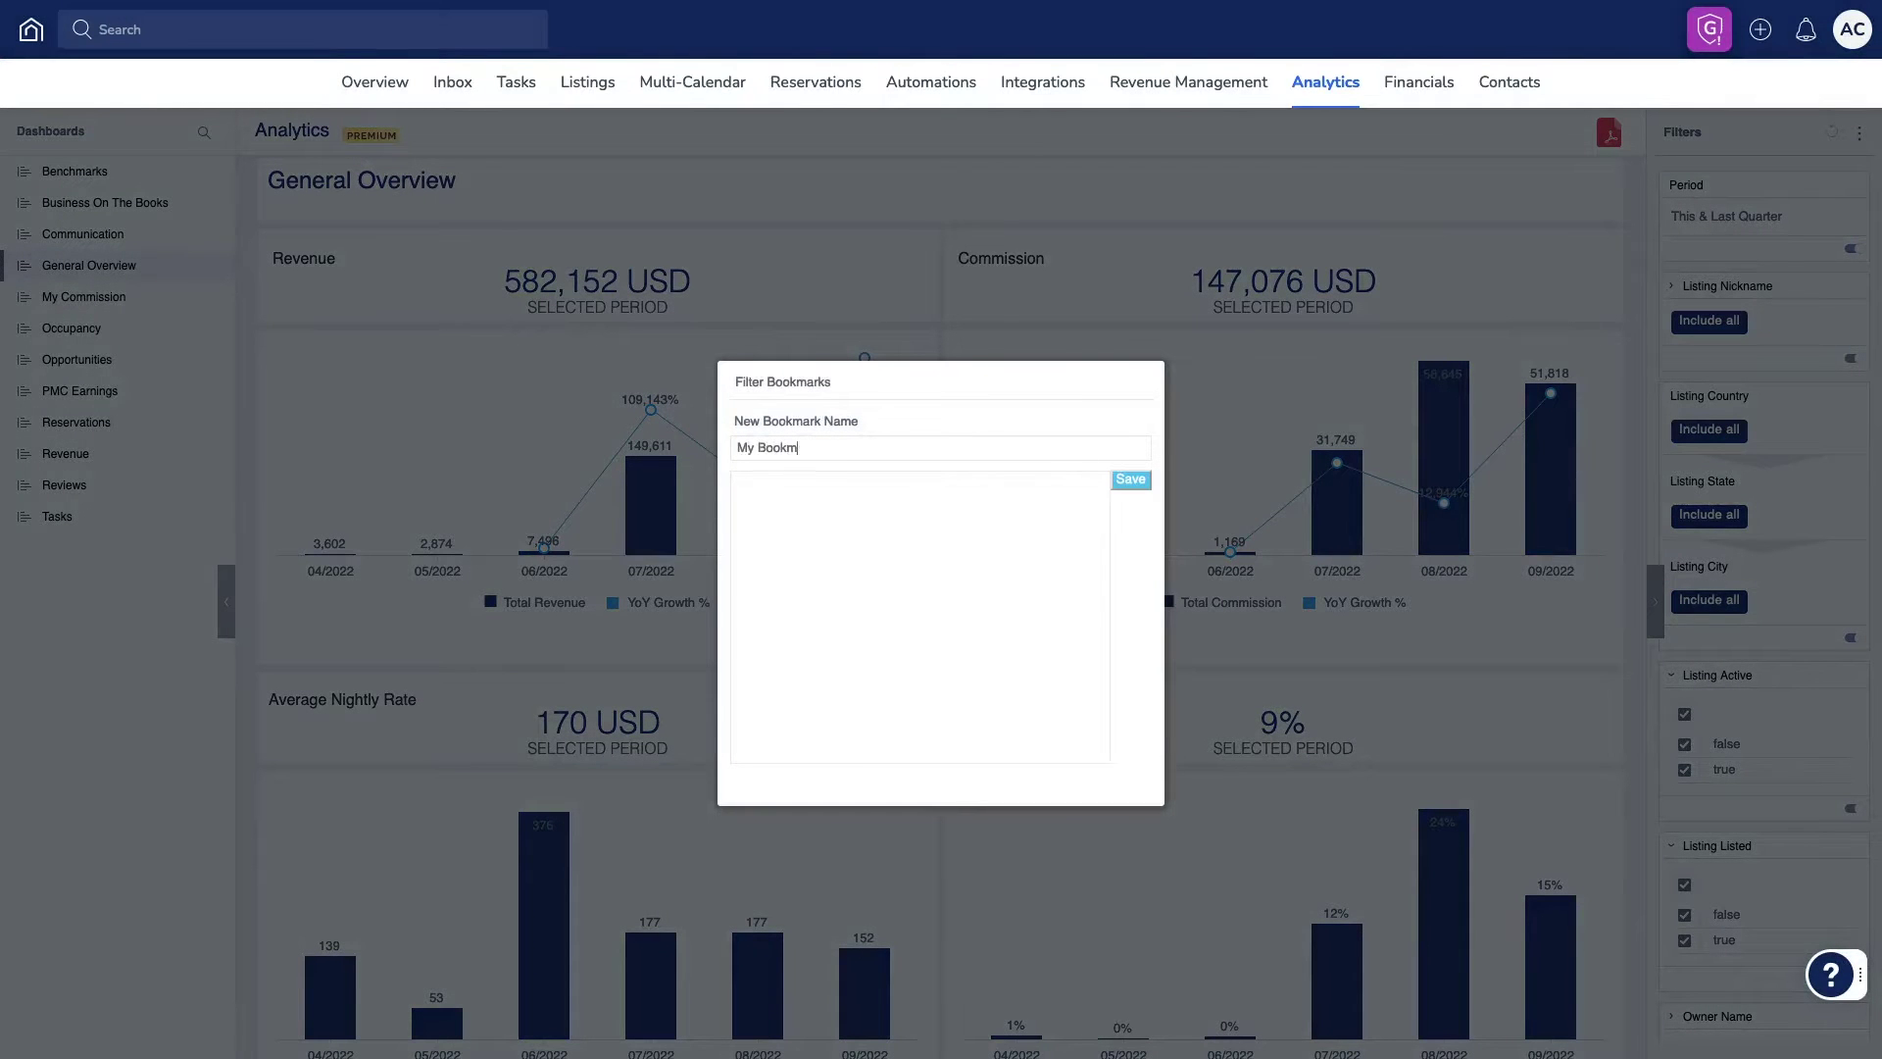
type("ark")
left_click(1130, 483)
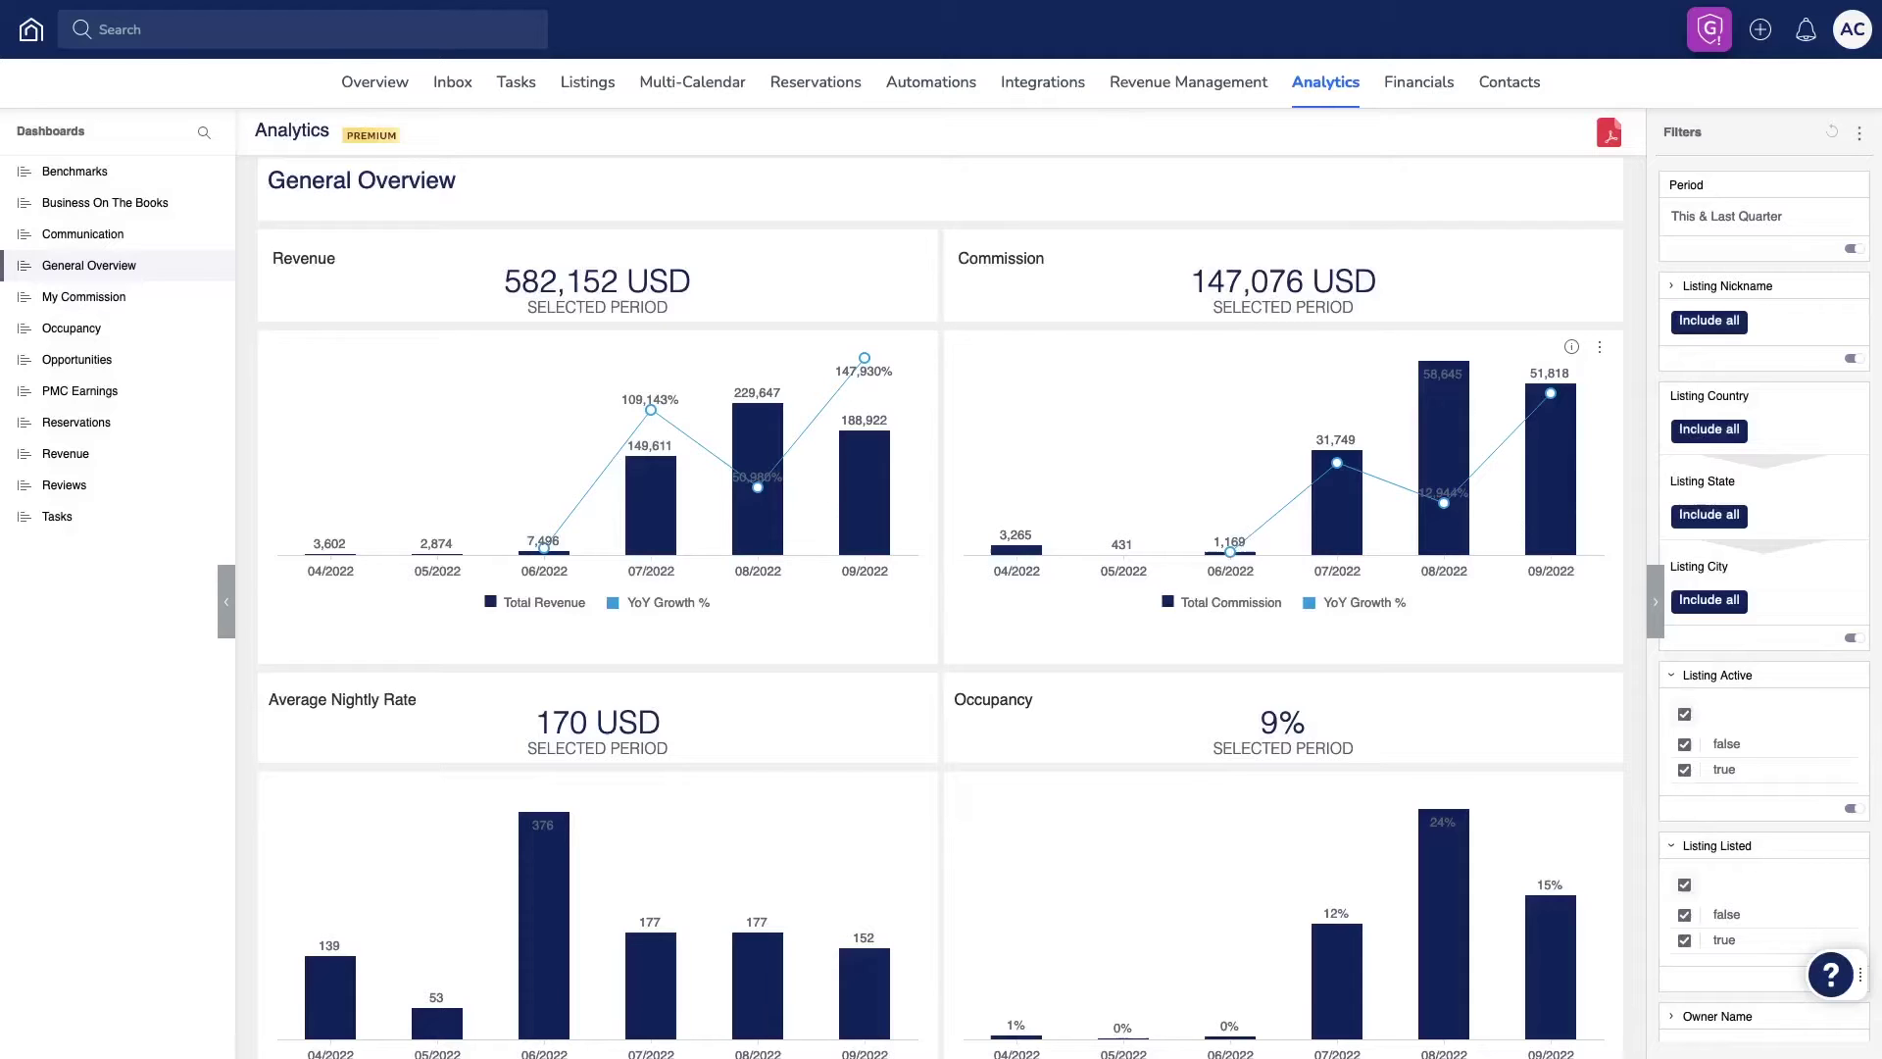
left_click(73, 171)
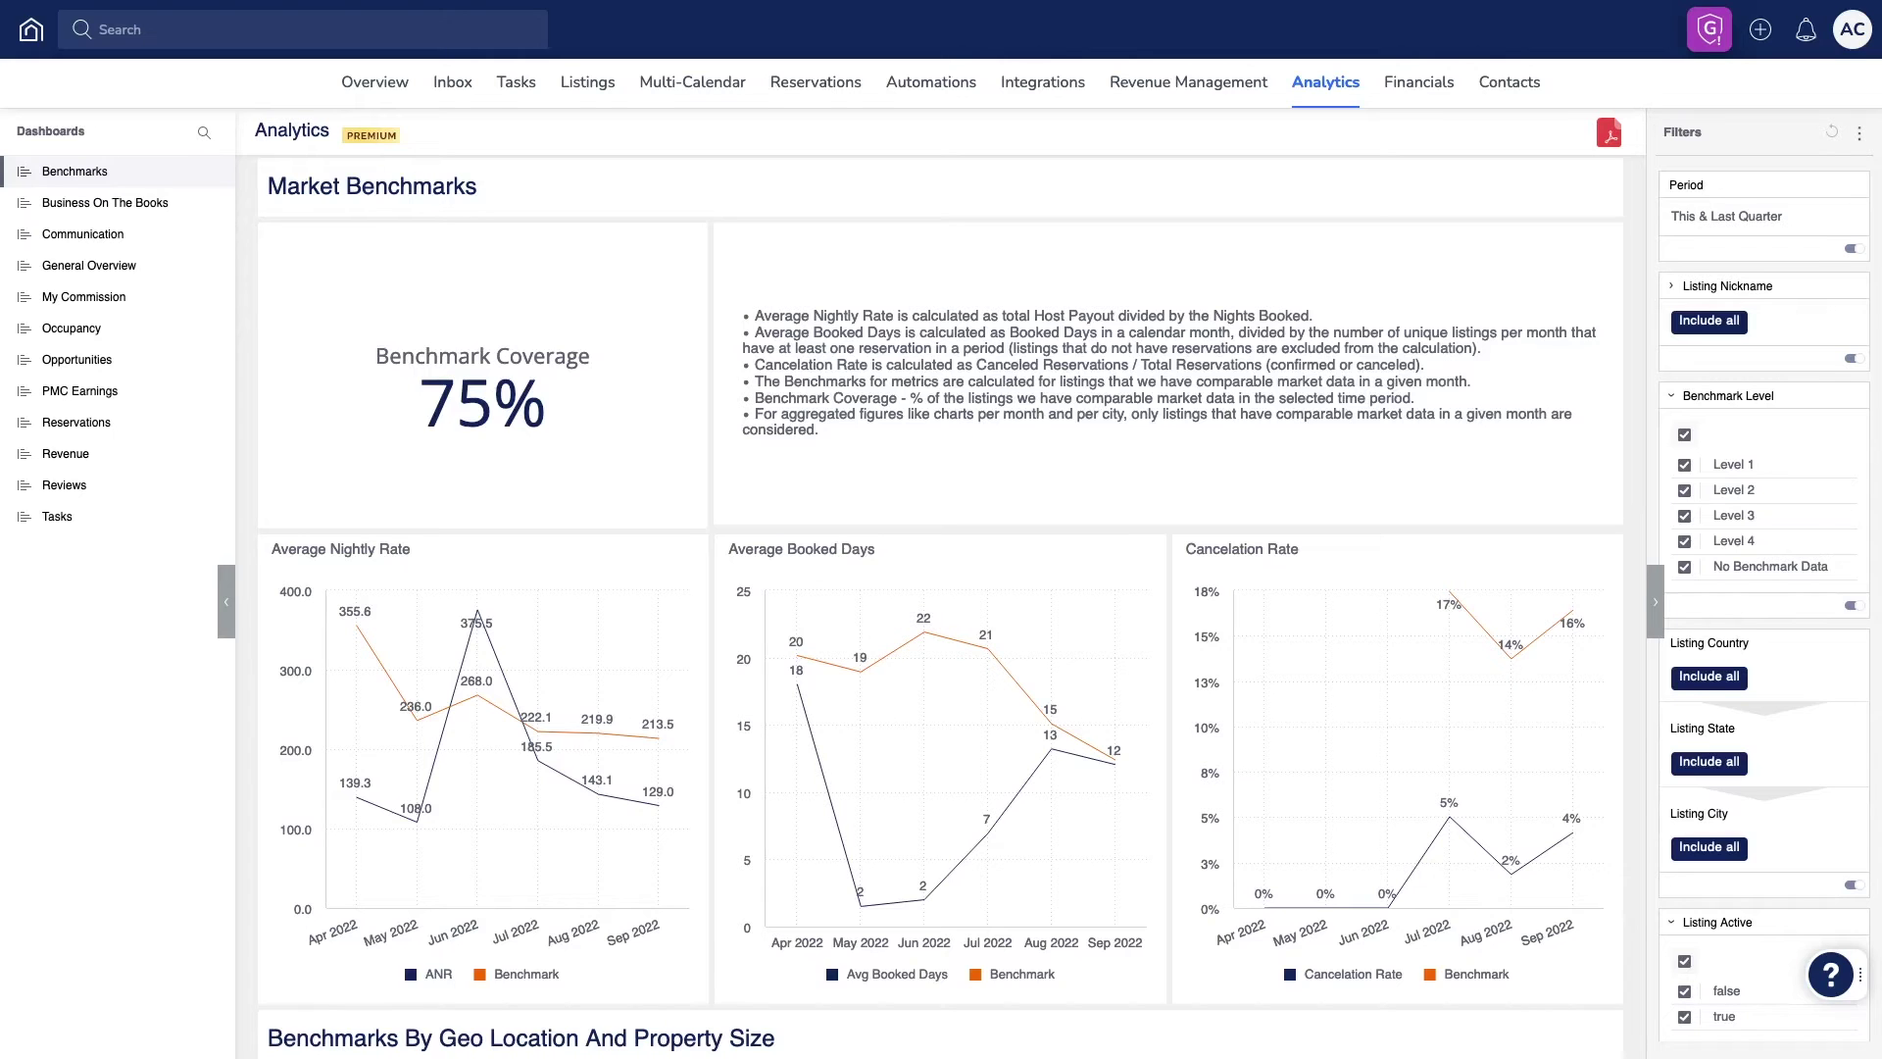
scroll(941, 606, "down", 1)
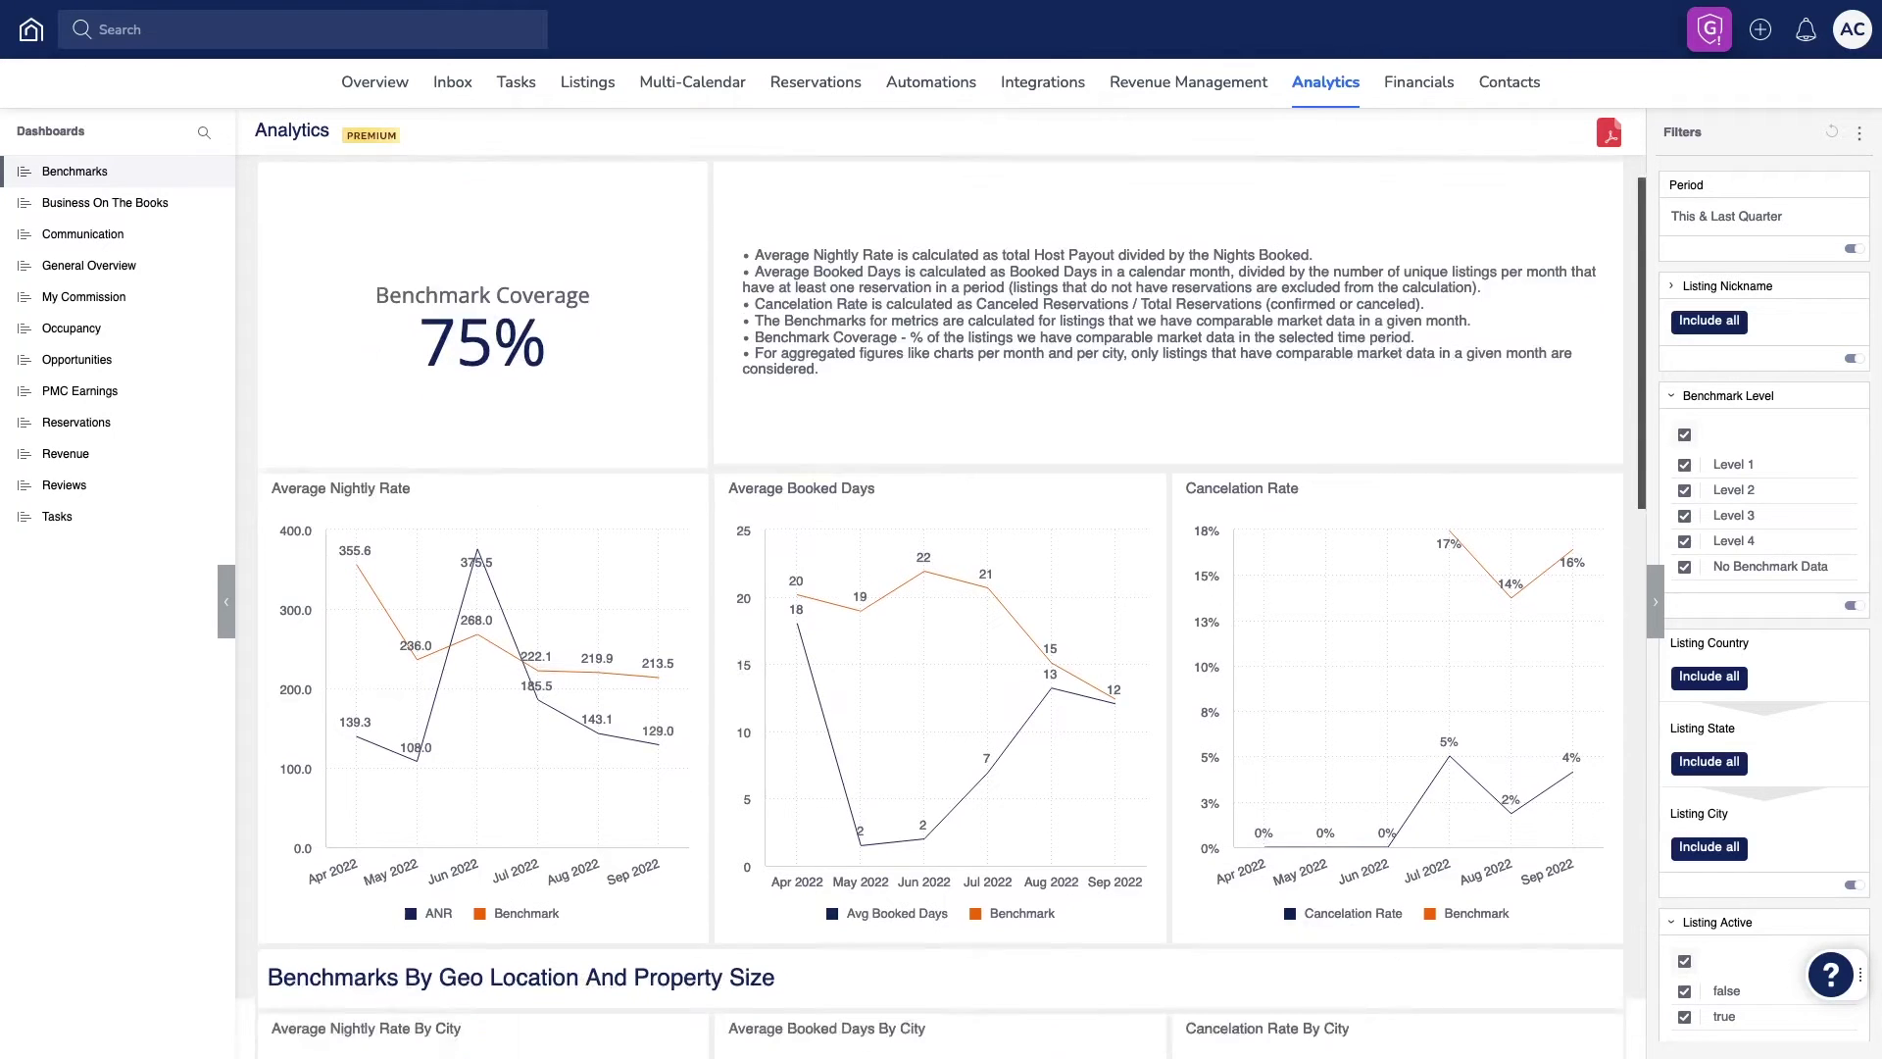
scroll(941, 606, "down", 3)
scroll(940, 606, "down", 2)
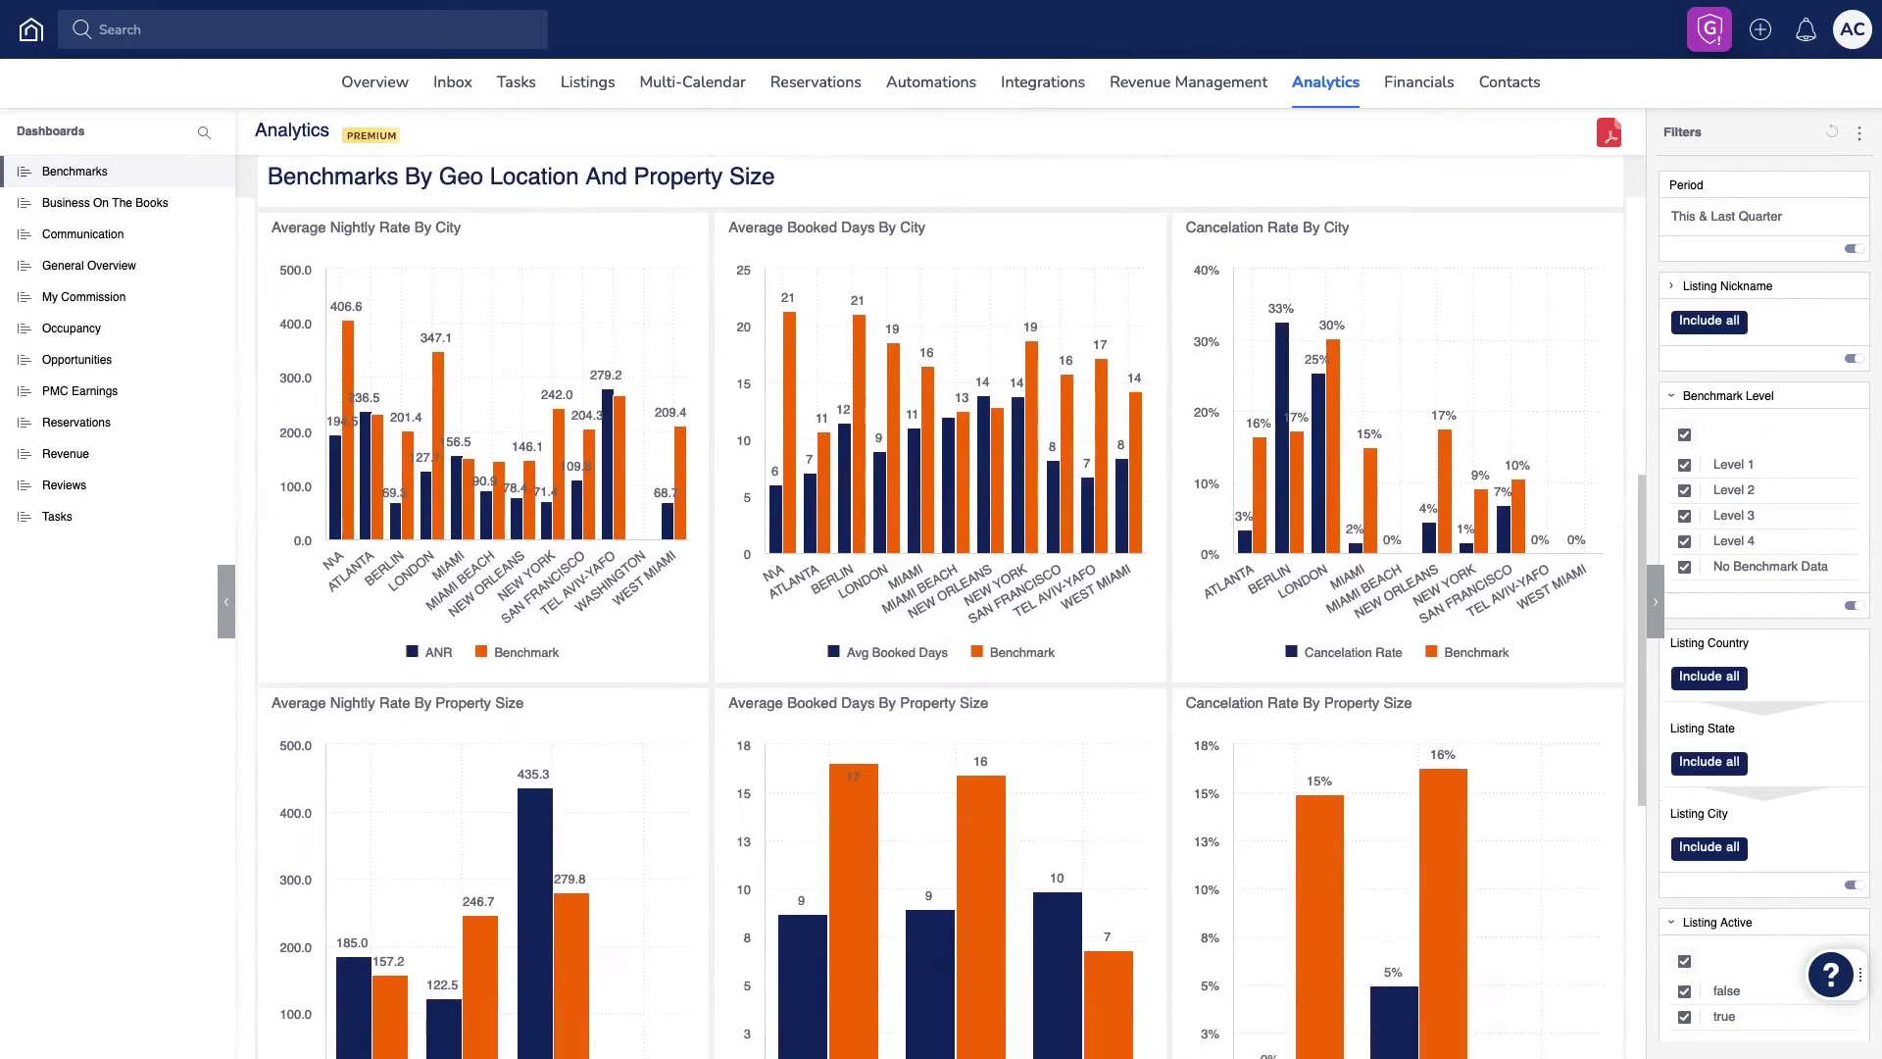
Open Business On The Books with its Pace Report and Daily Performance tables.
left_click(105, 202)
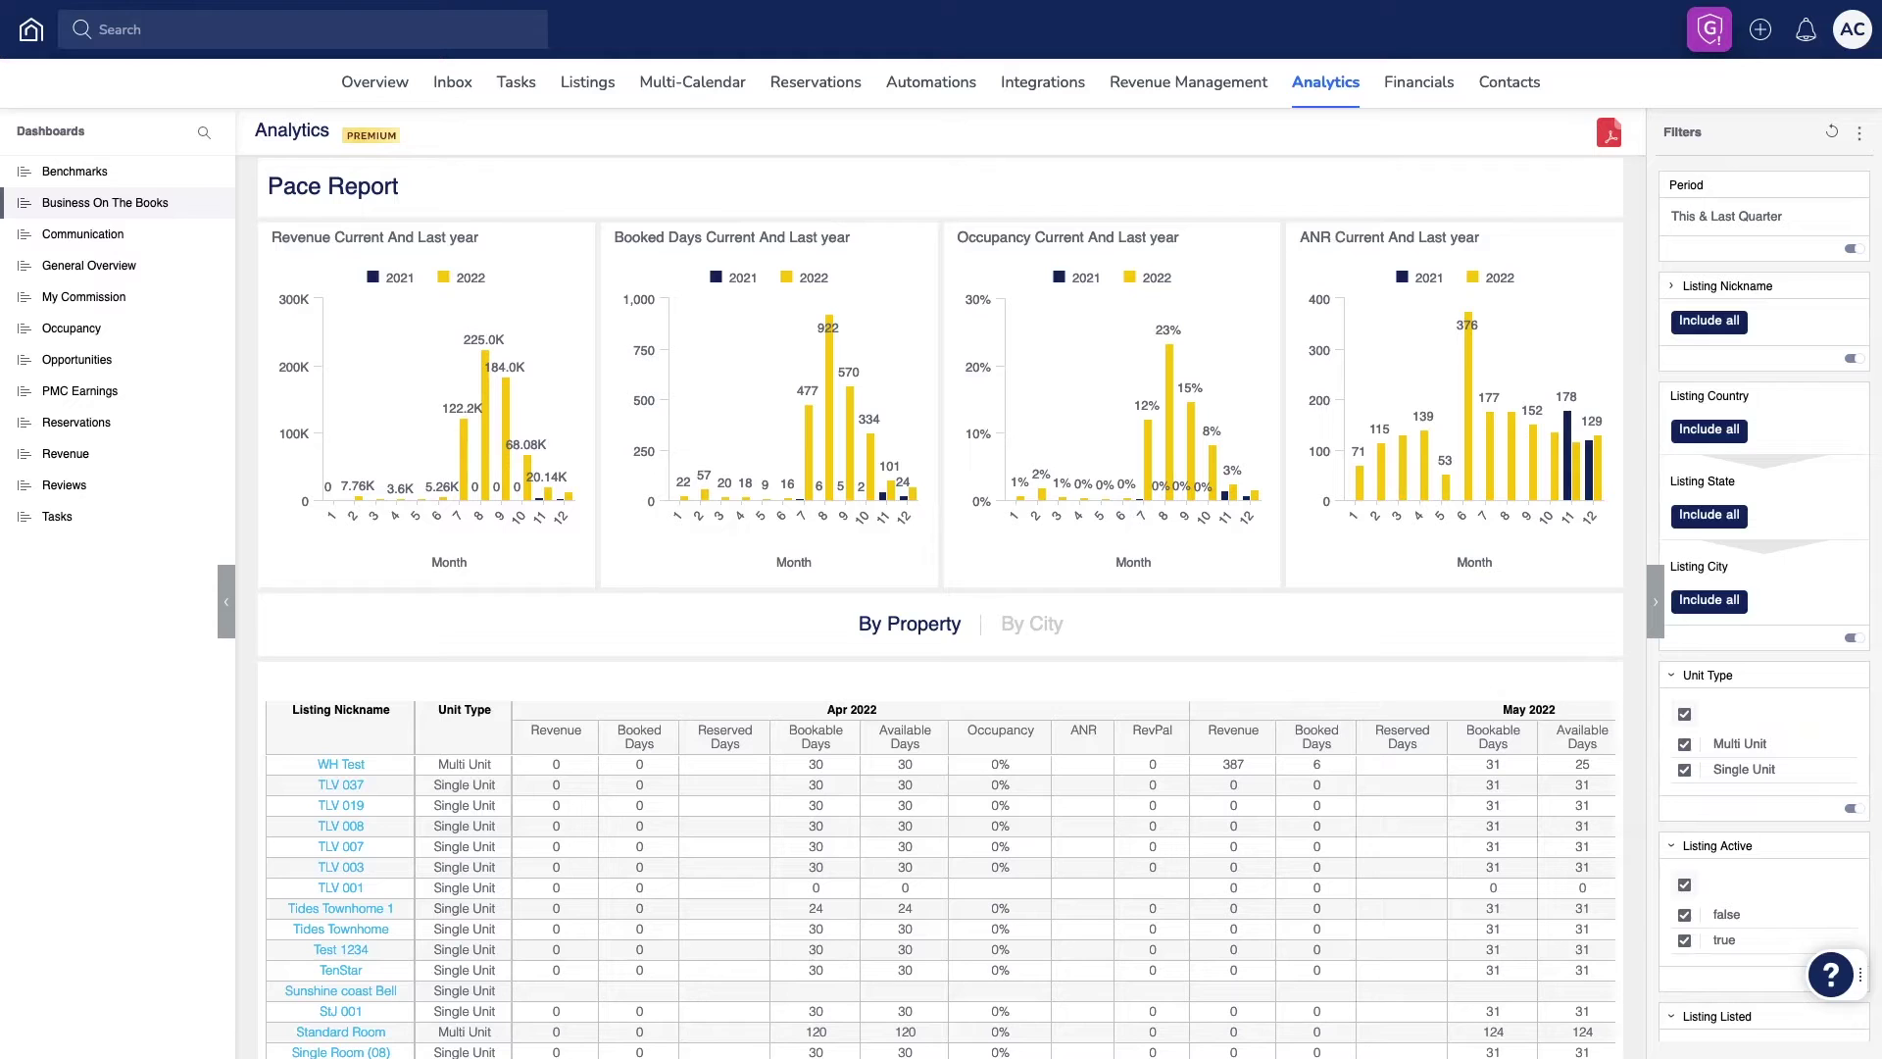
scroll(942, 606, "down", 1)
scroll(941, 607, "down", 1)
scroll(942, 606, "down", 3)
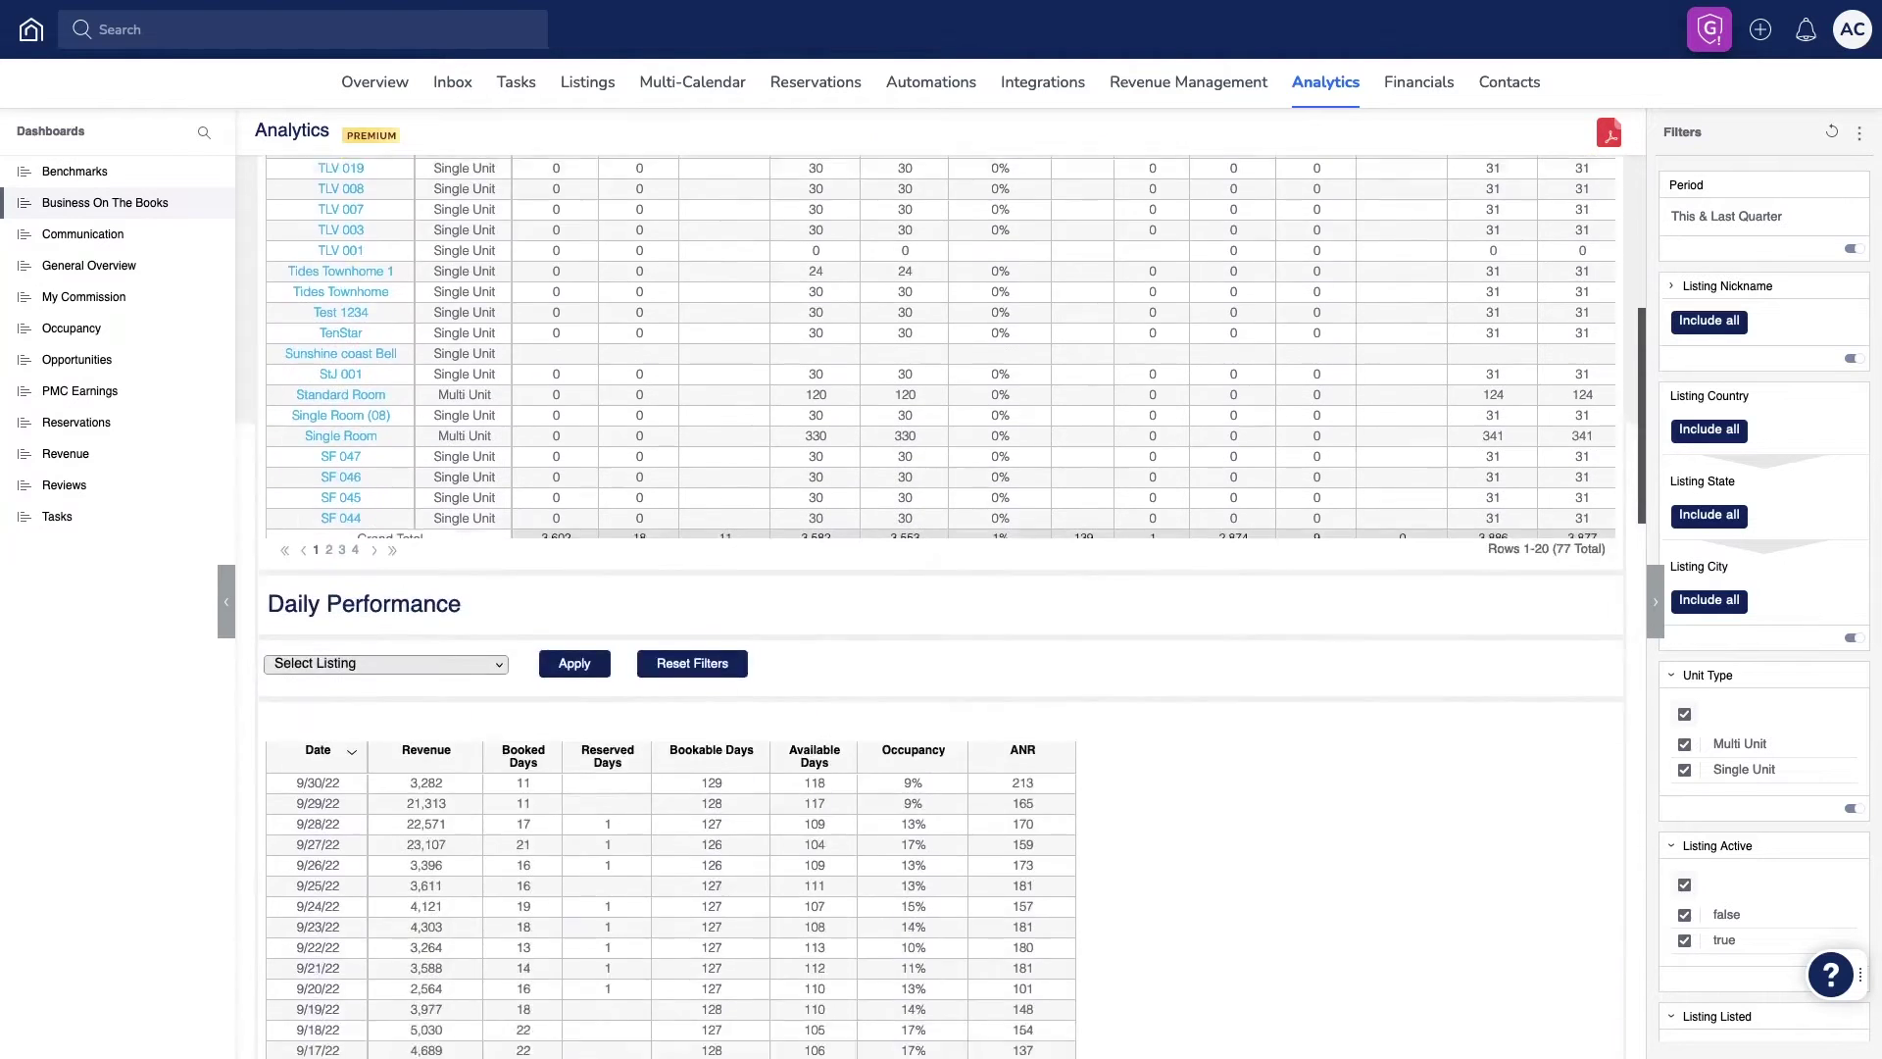
scroll(940, 606, "down", 1)
scroll(941, 605, "down", 1)
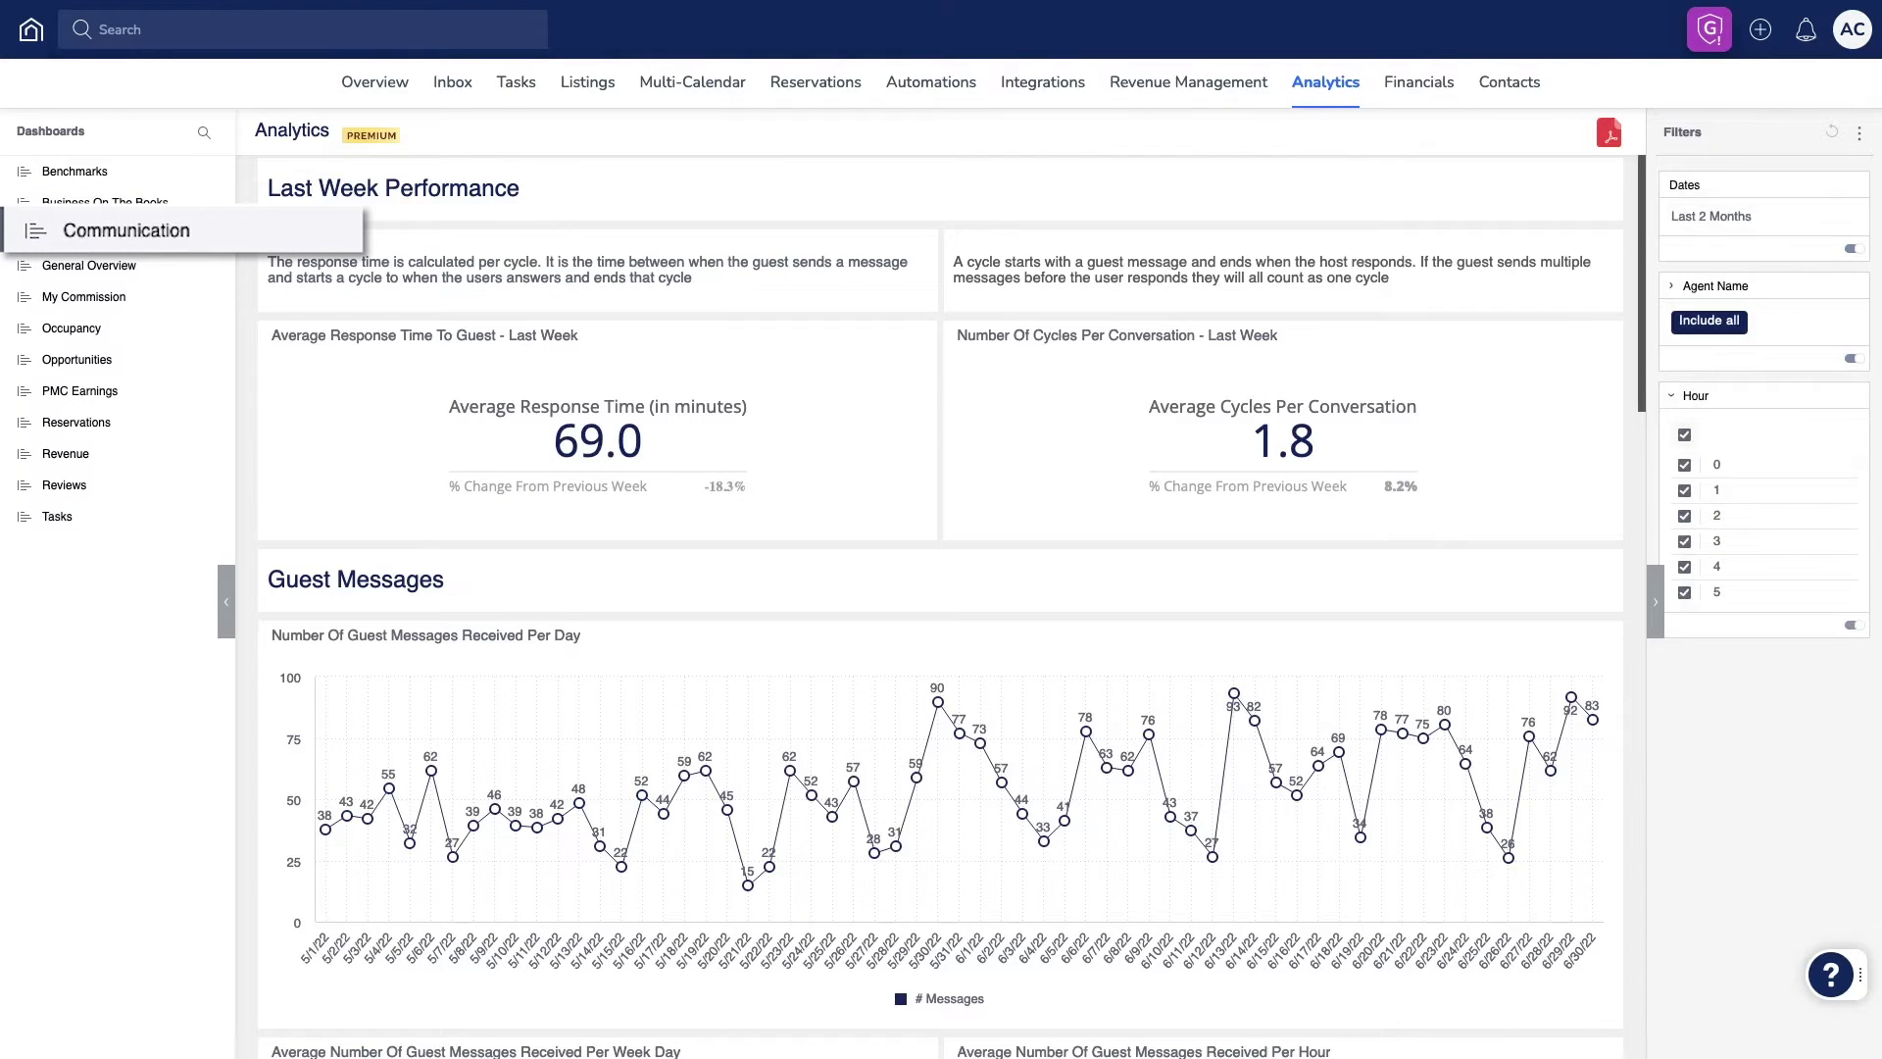
scroll(941, 606, "down", 1)
scroll(941, 606, "down", 2)
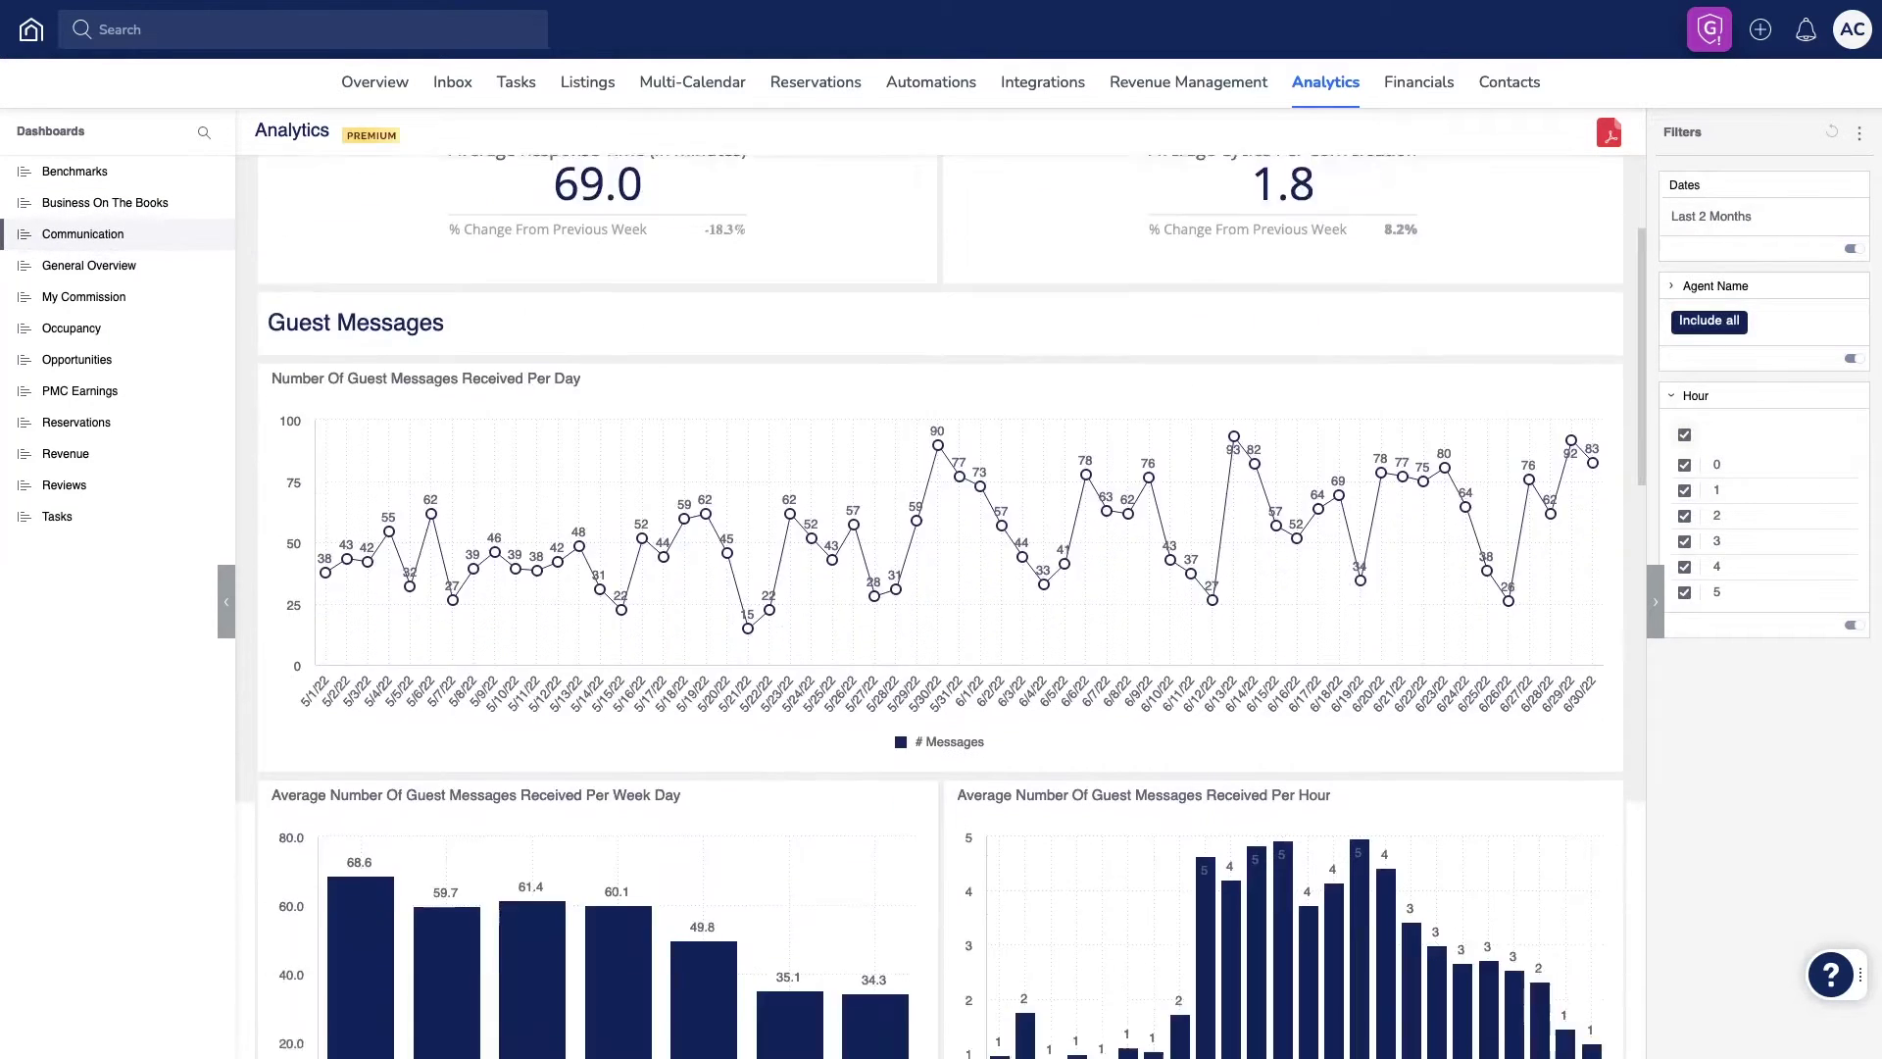
scroll(942, 606, "down", 1)
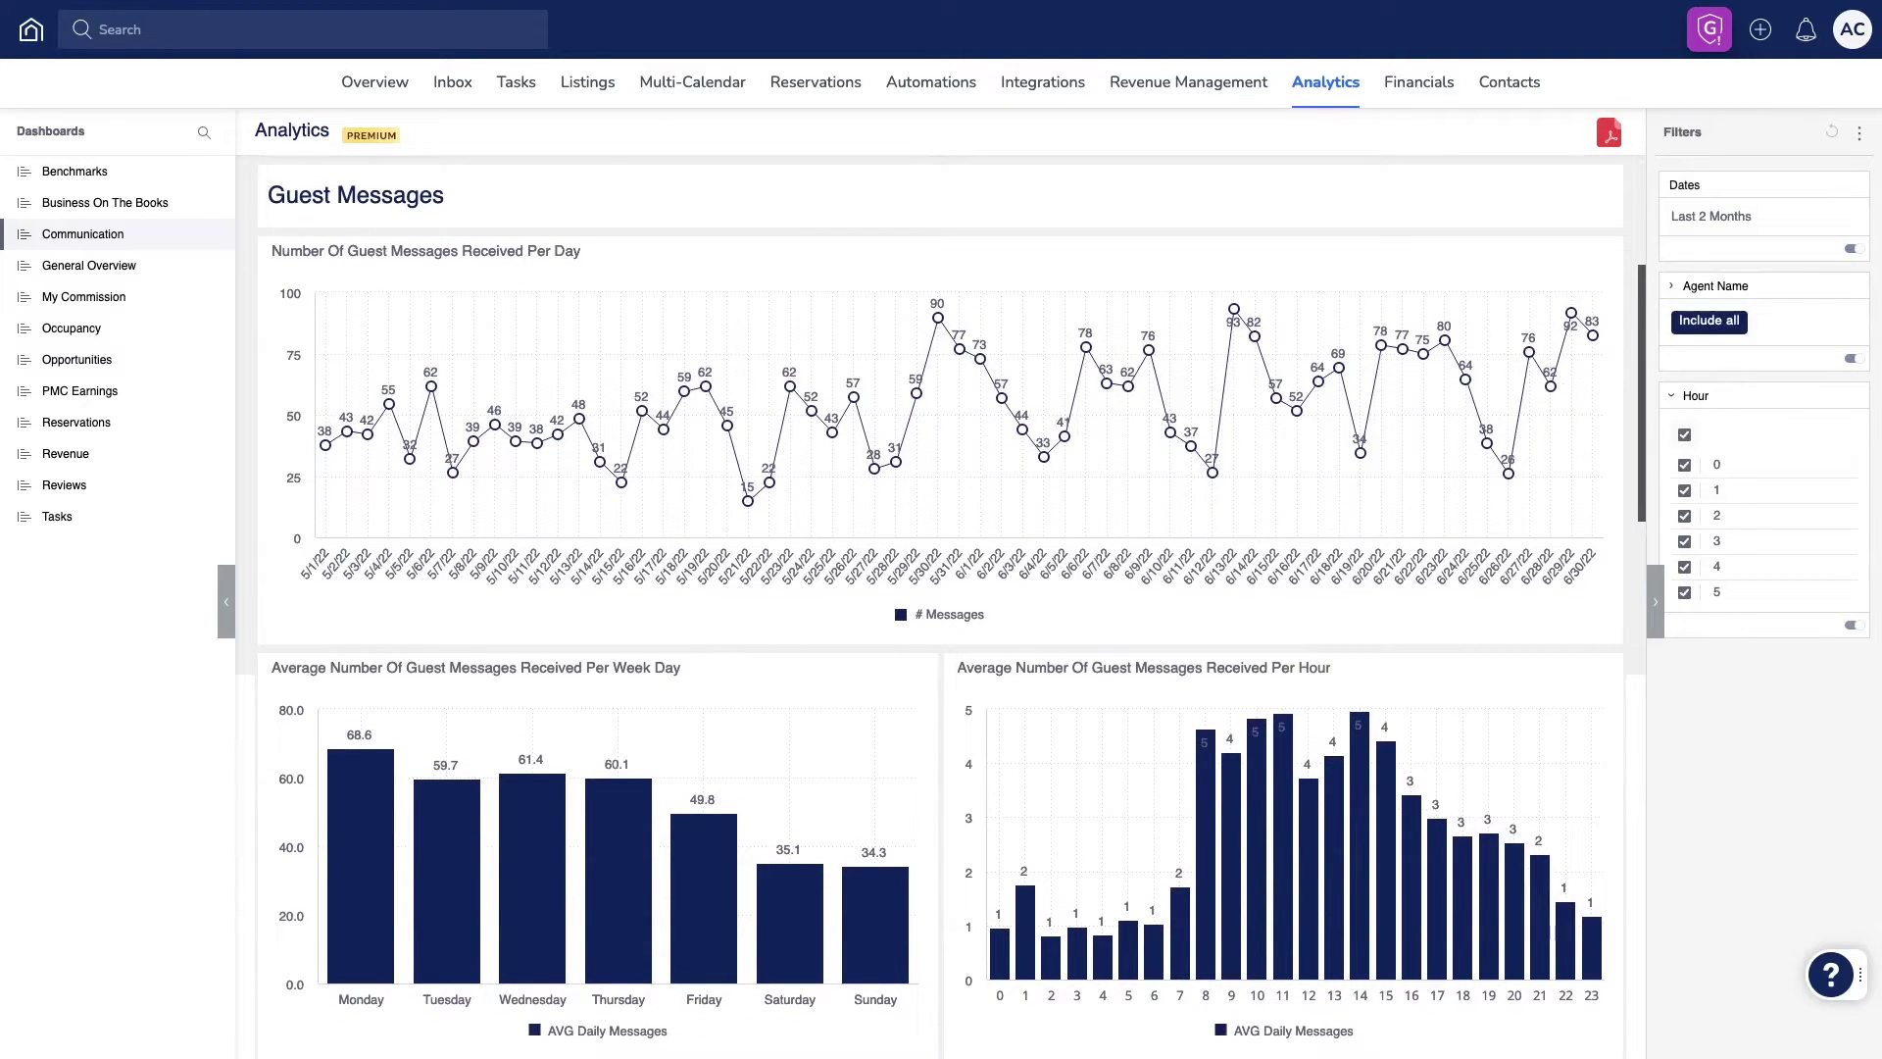
scroll(940, 589, "down", 3)
scroll(941, 589, "down", 1)
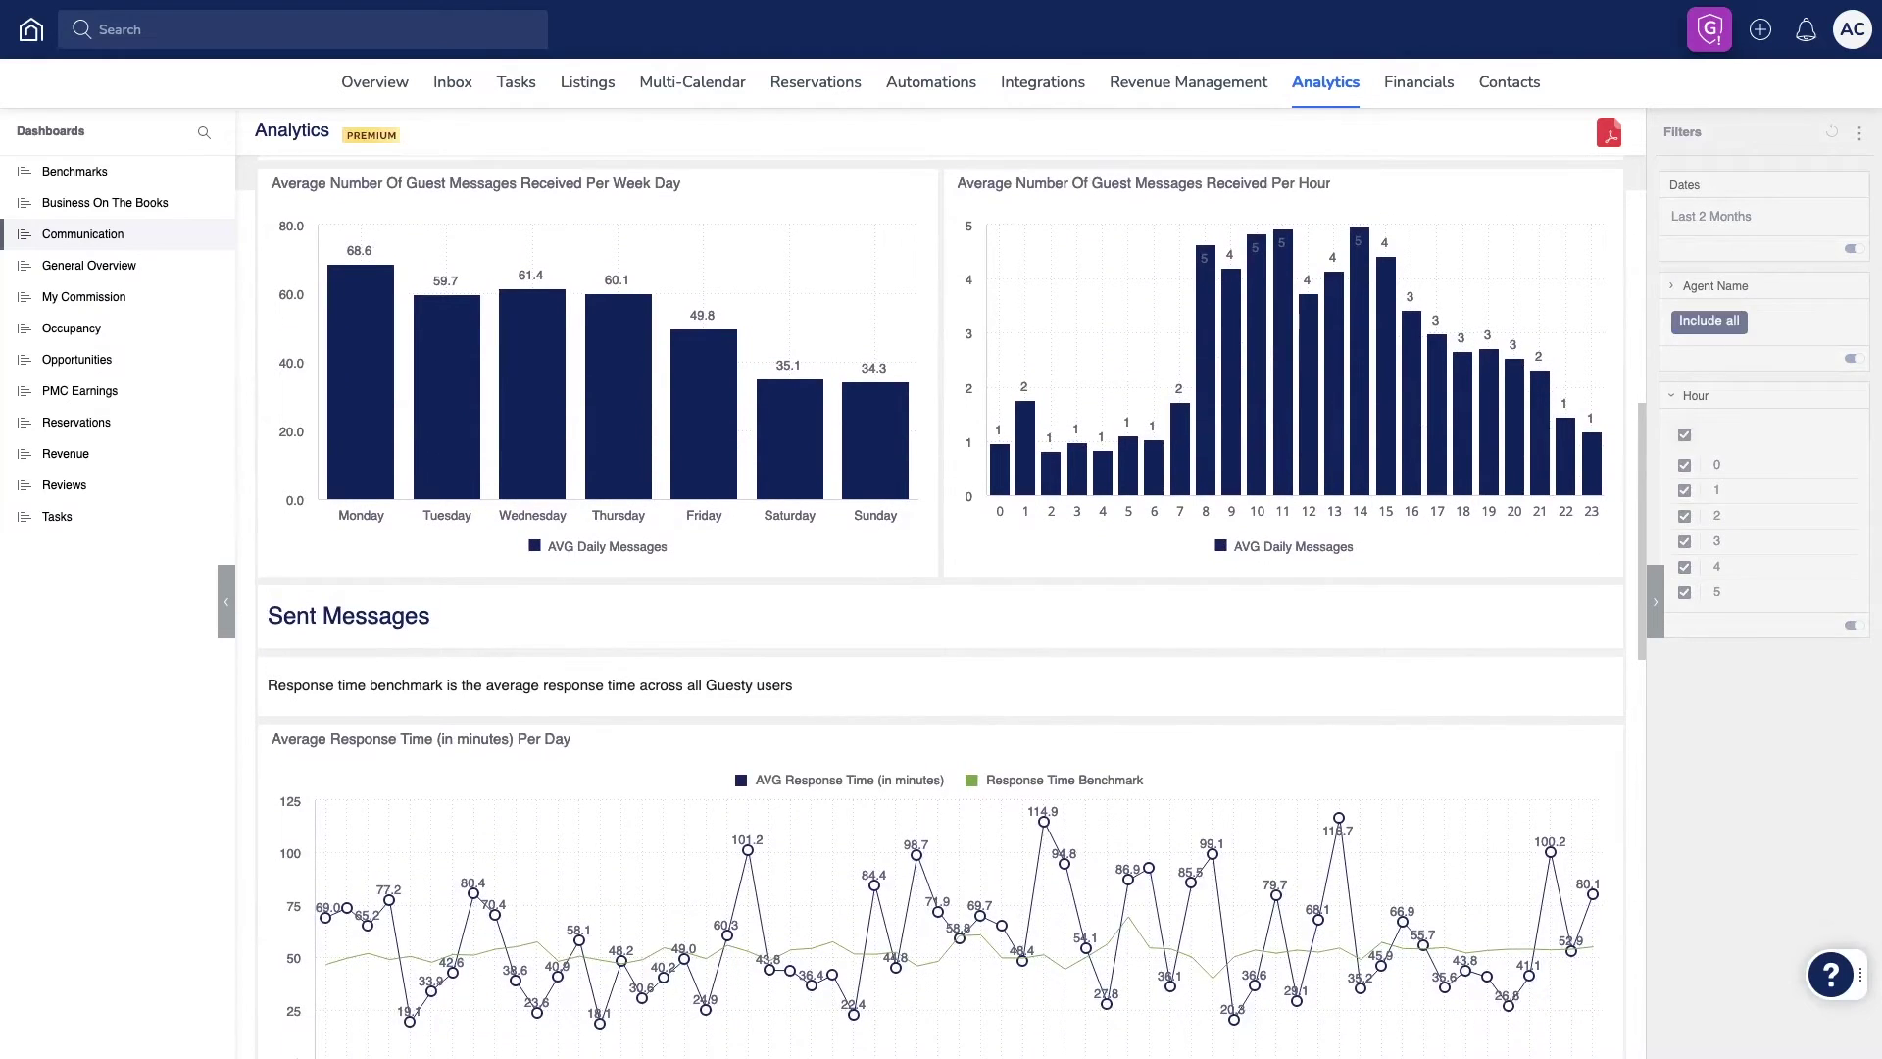
Open My Commission showing commission by channel, top cities and listing.
left_click(82, 296)
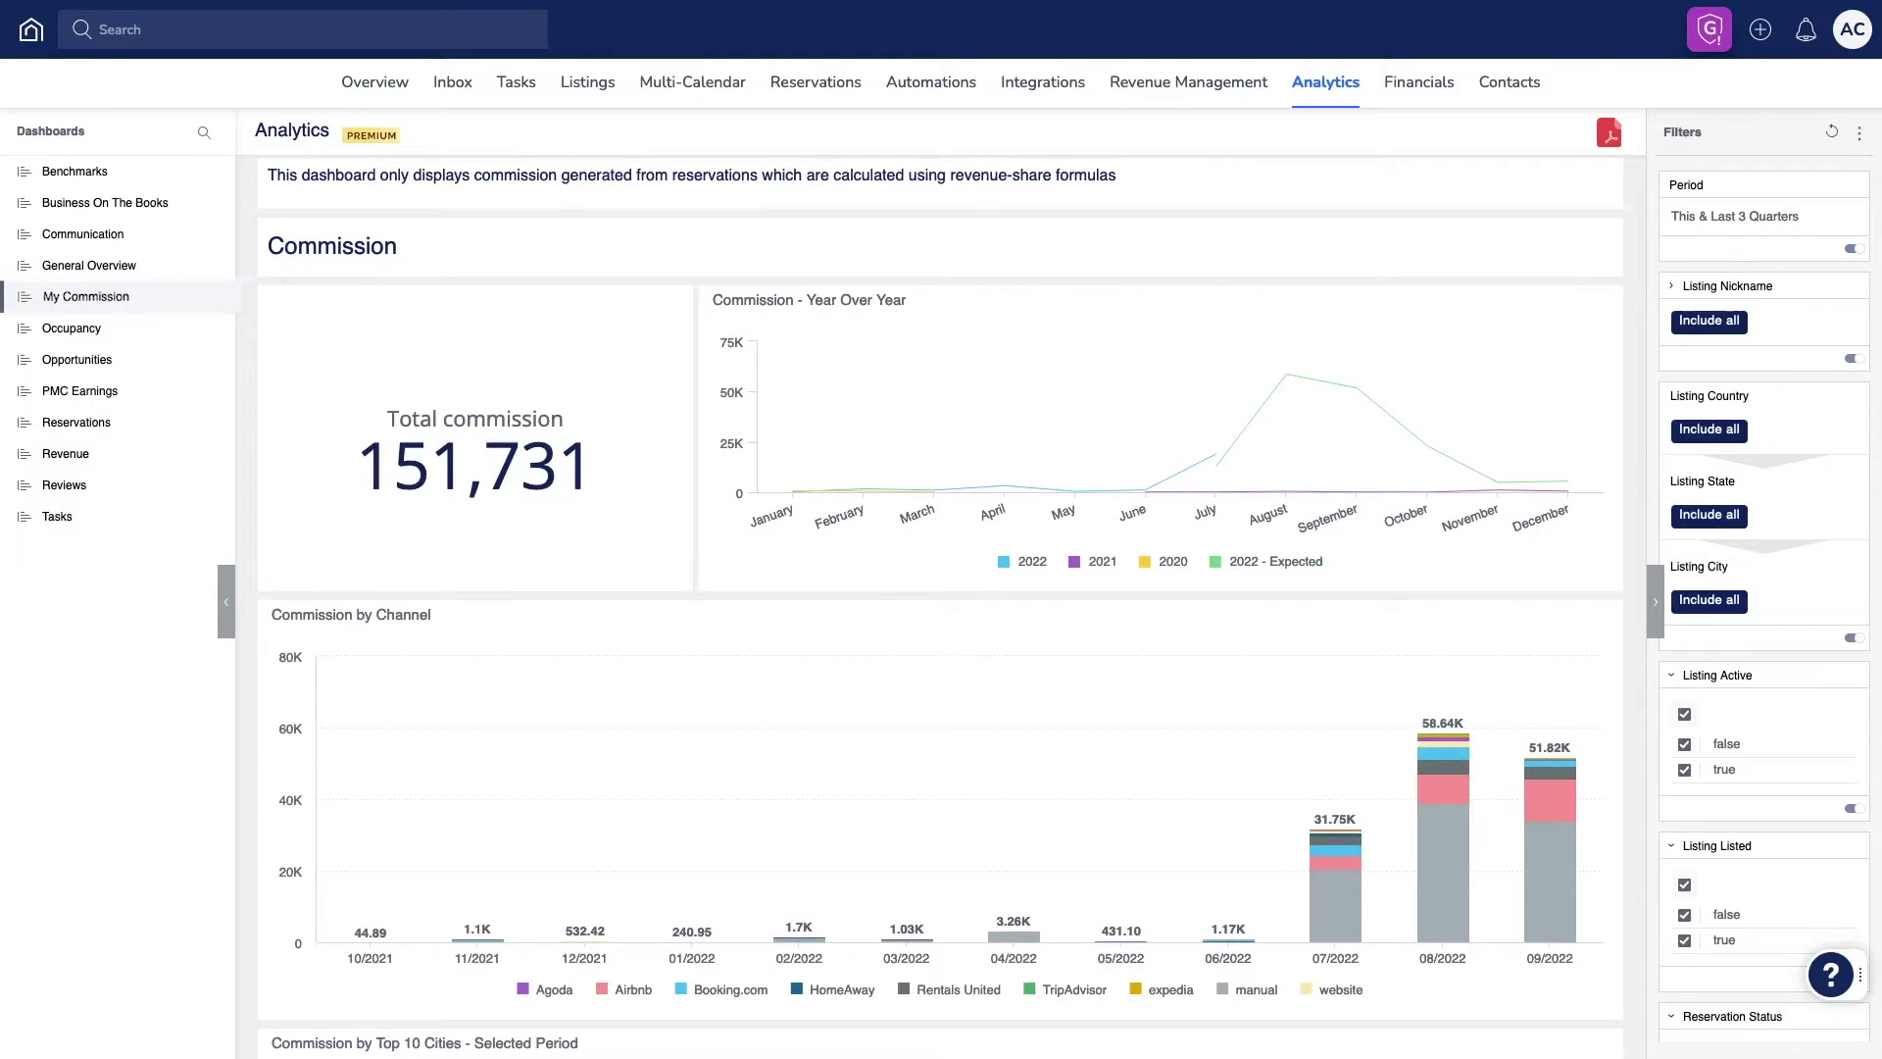
scroll(941, 608, "down", 1)
scroll(941, 608, "down", 3)
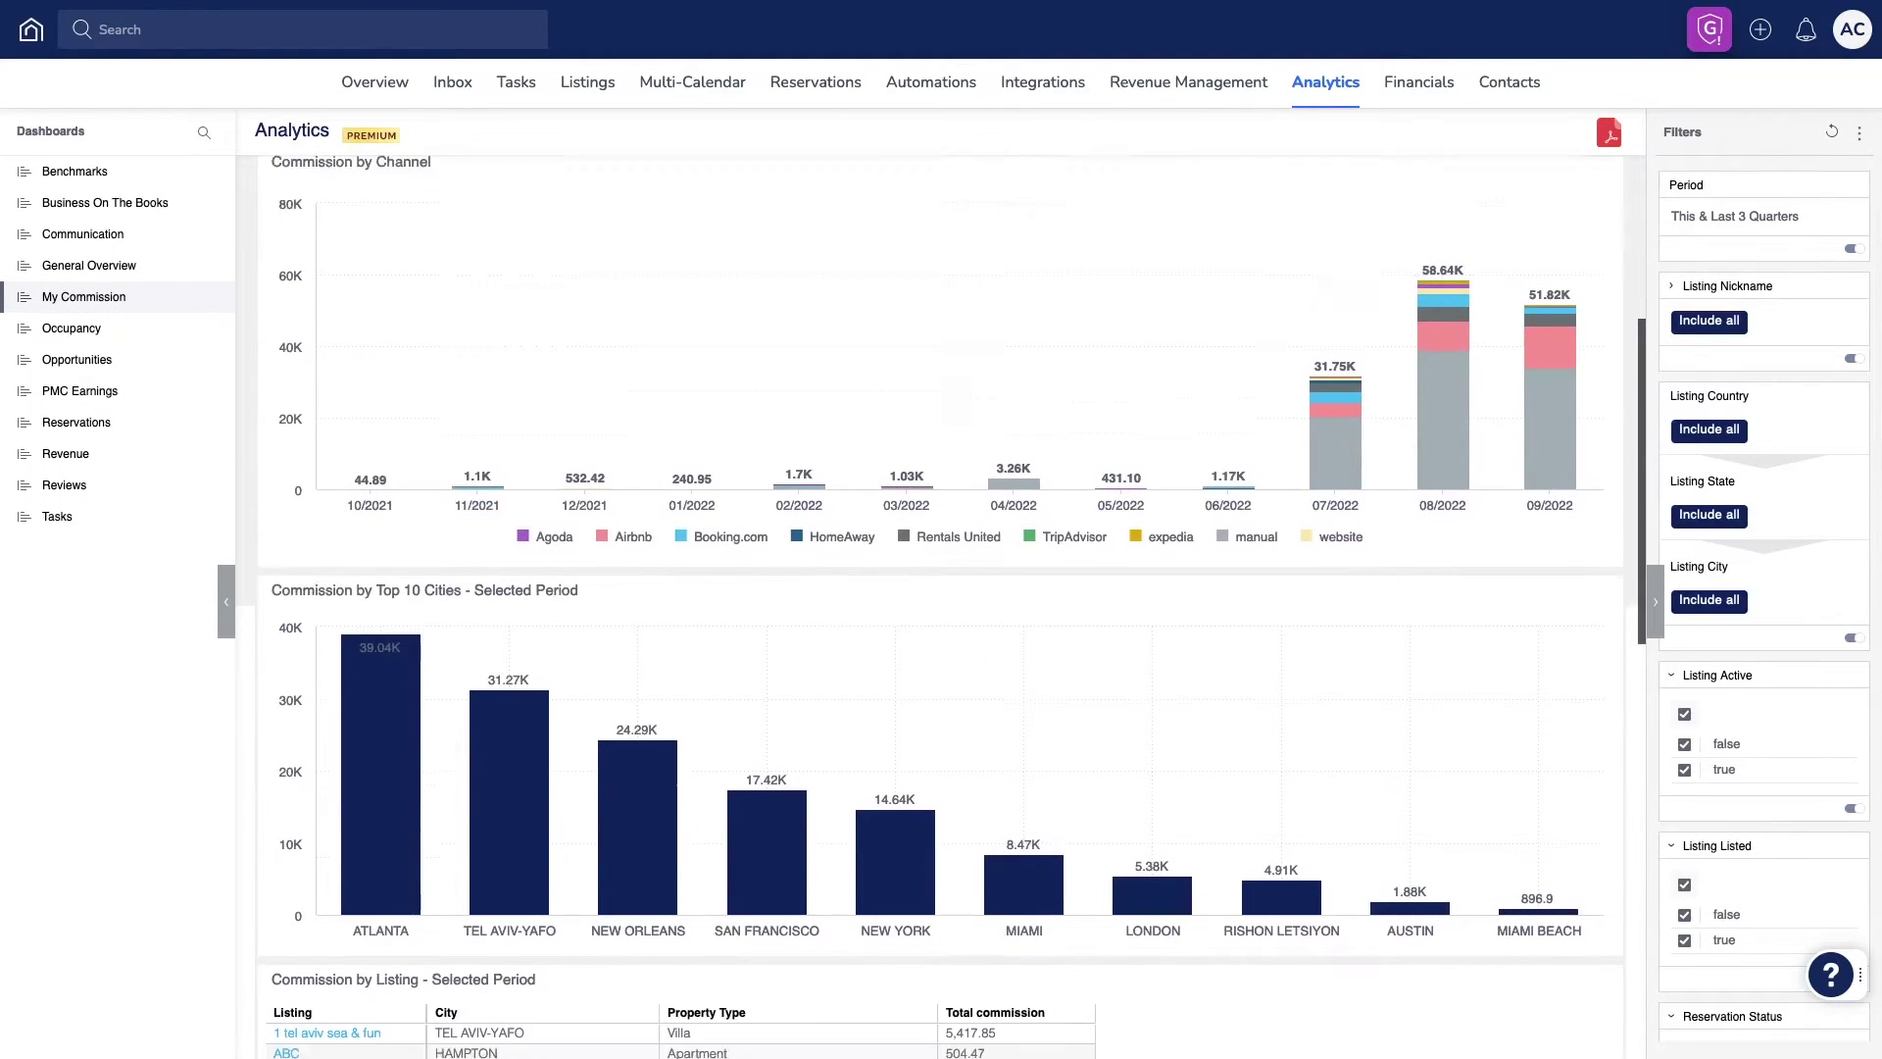
scroll(941, 607, "down", 3)
scroll(942, 607, "down", 2)
scroll(941, 607, "down", 2)
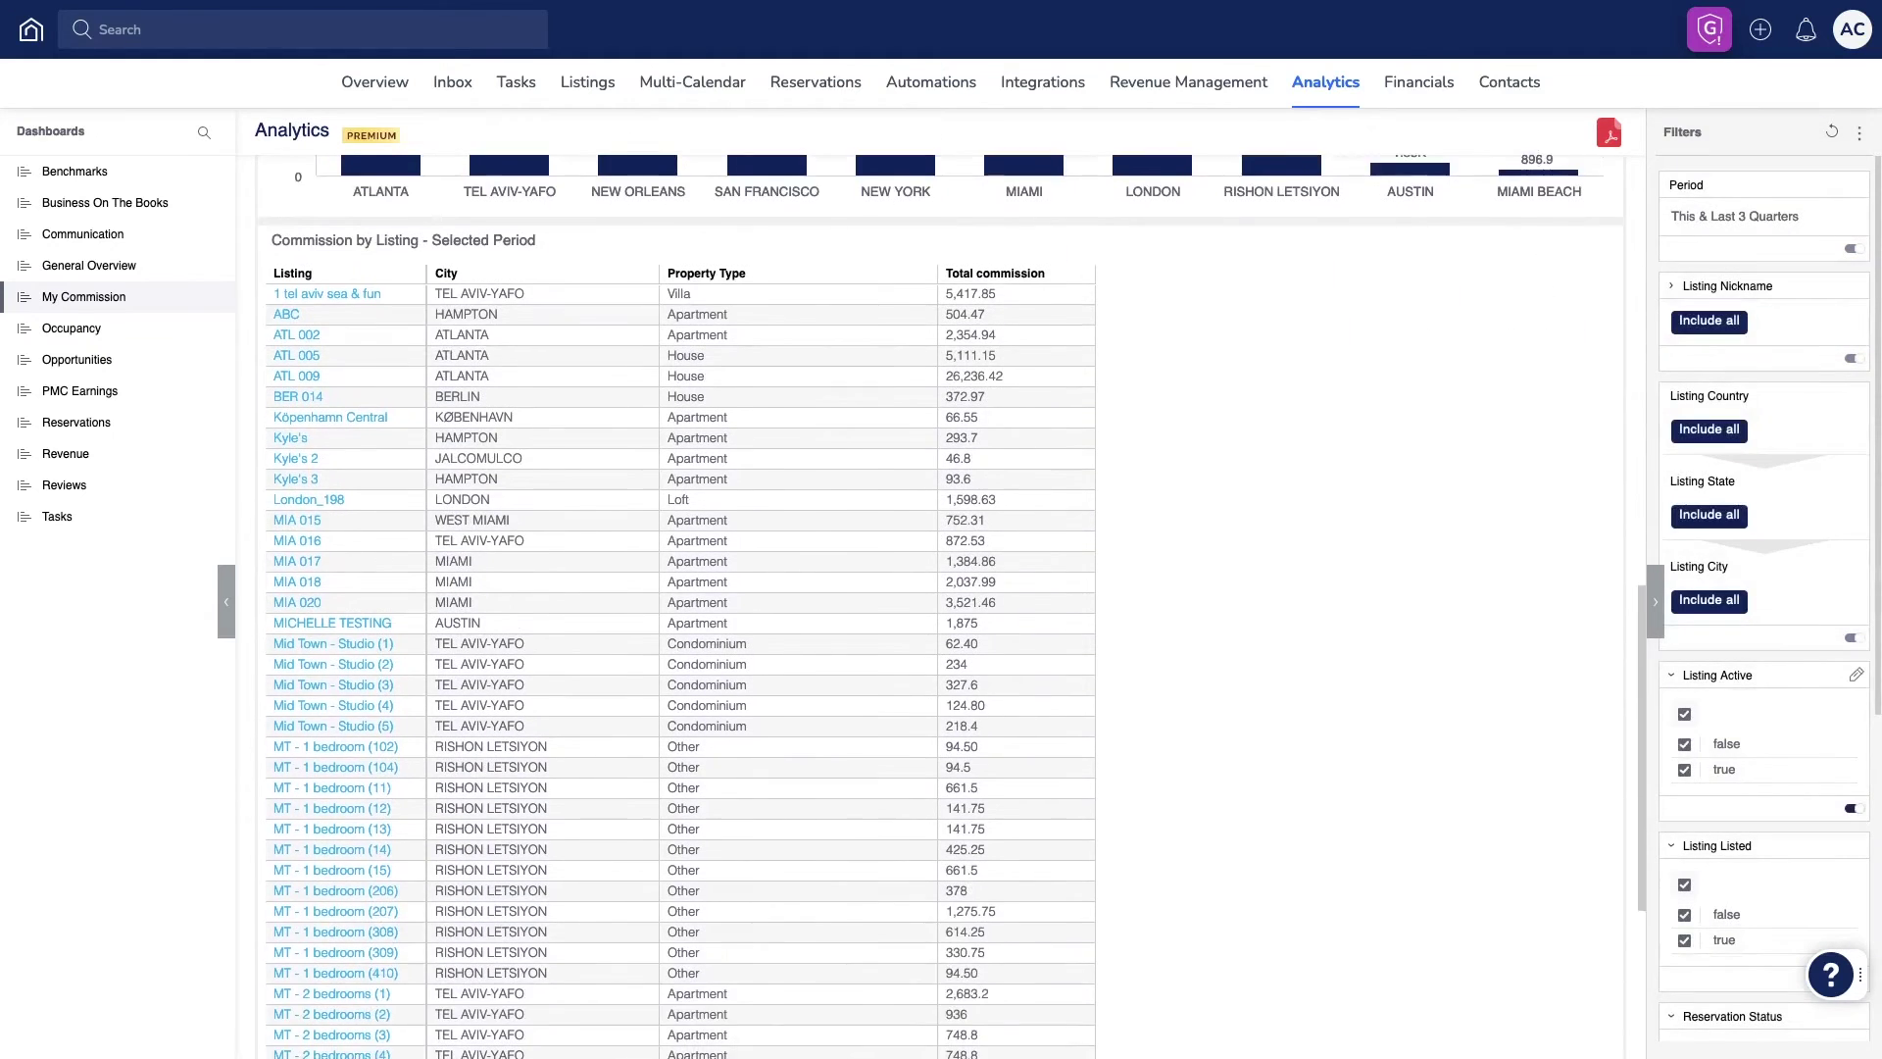
scroll(941, 608, "down", 1)
Open Occupancy & Rates with occupancy charts and the Occupancy By Date calendar.
left_click(70, 328)
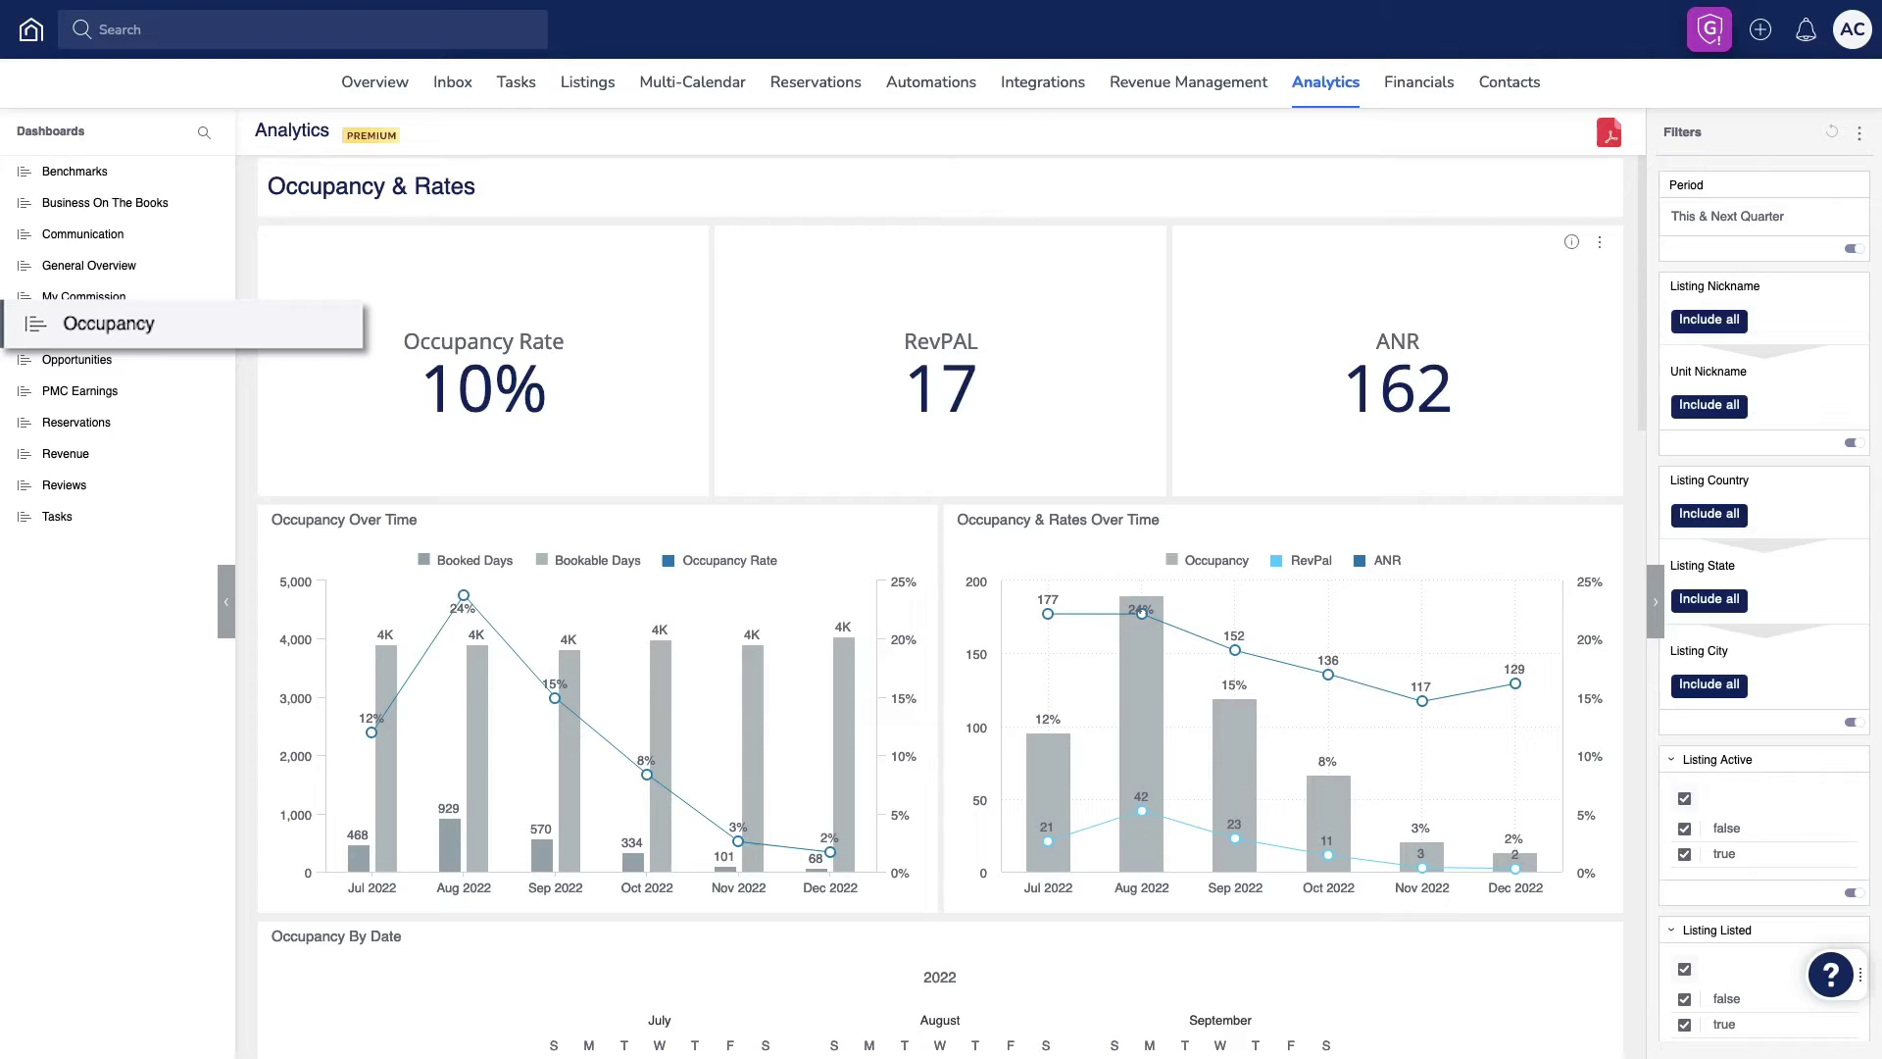
scroll(942, 608, "down", 2)
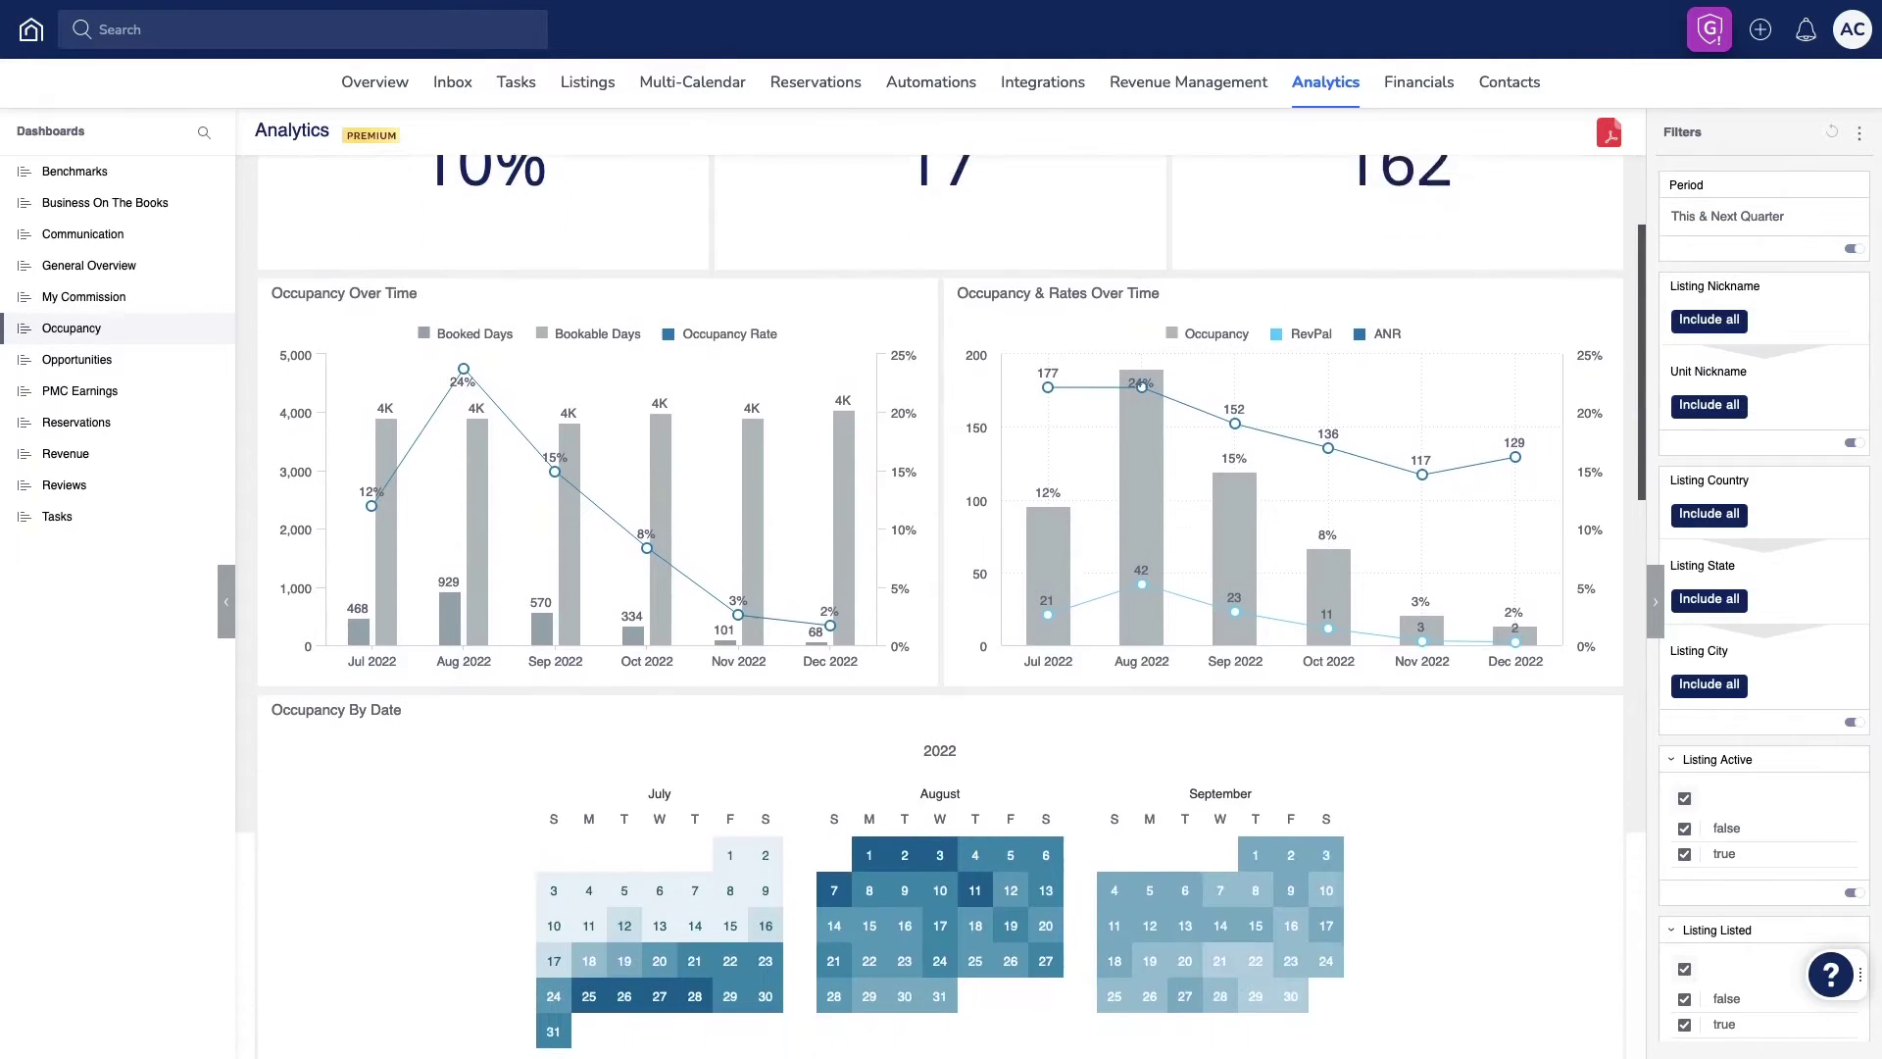
scroll(942, 606, "down", 1)
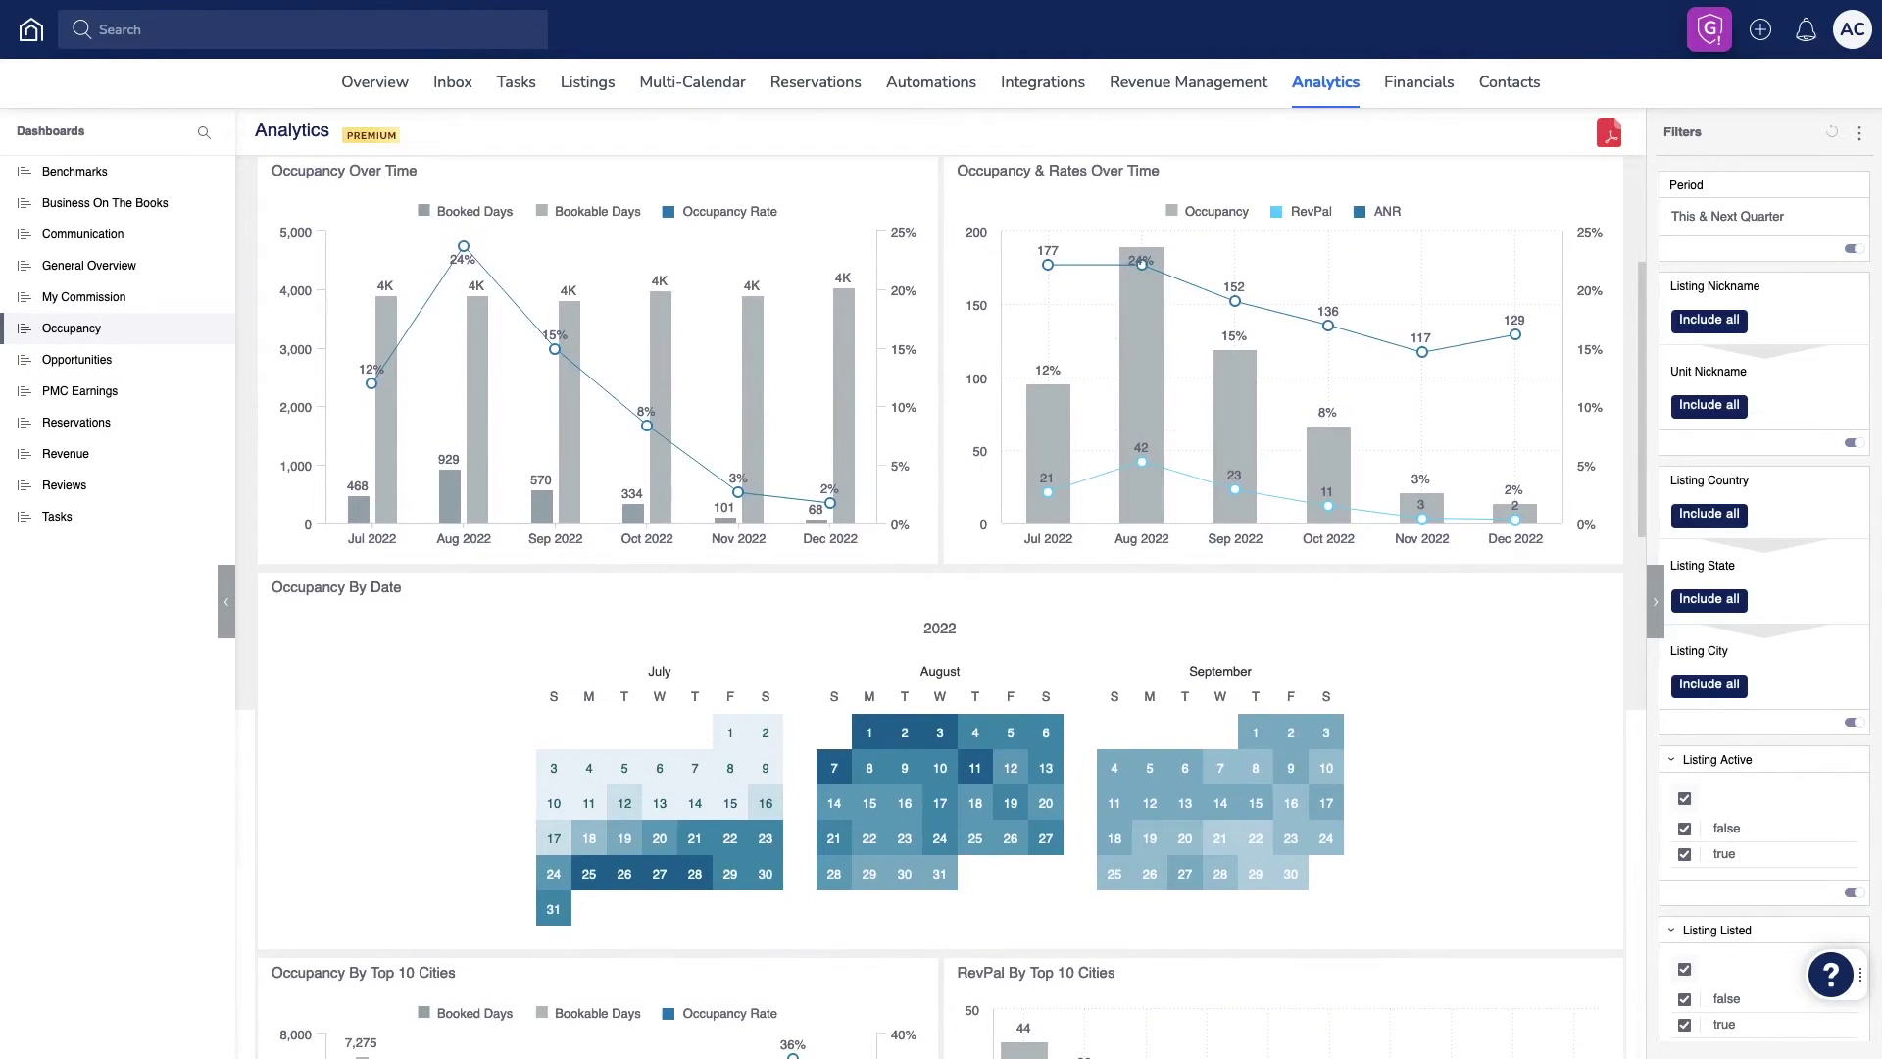
scroll(940, 608, "down", 3)
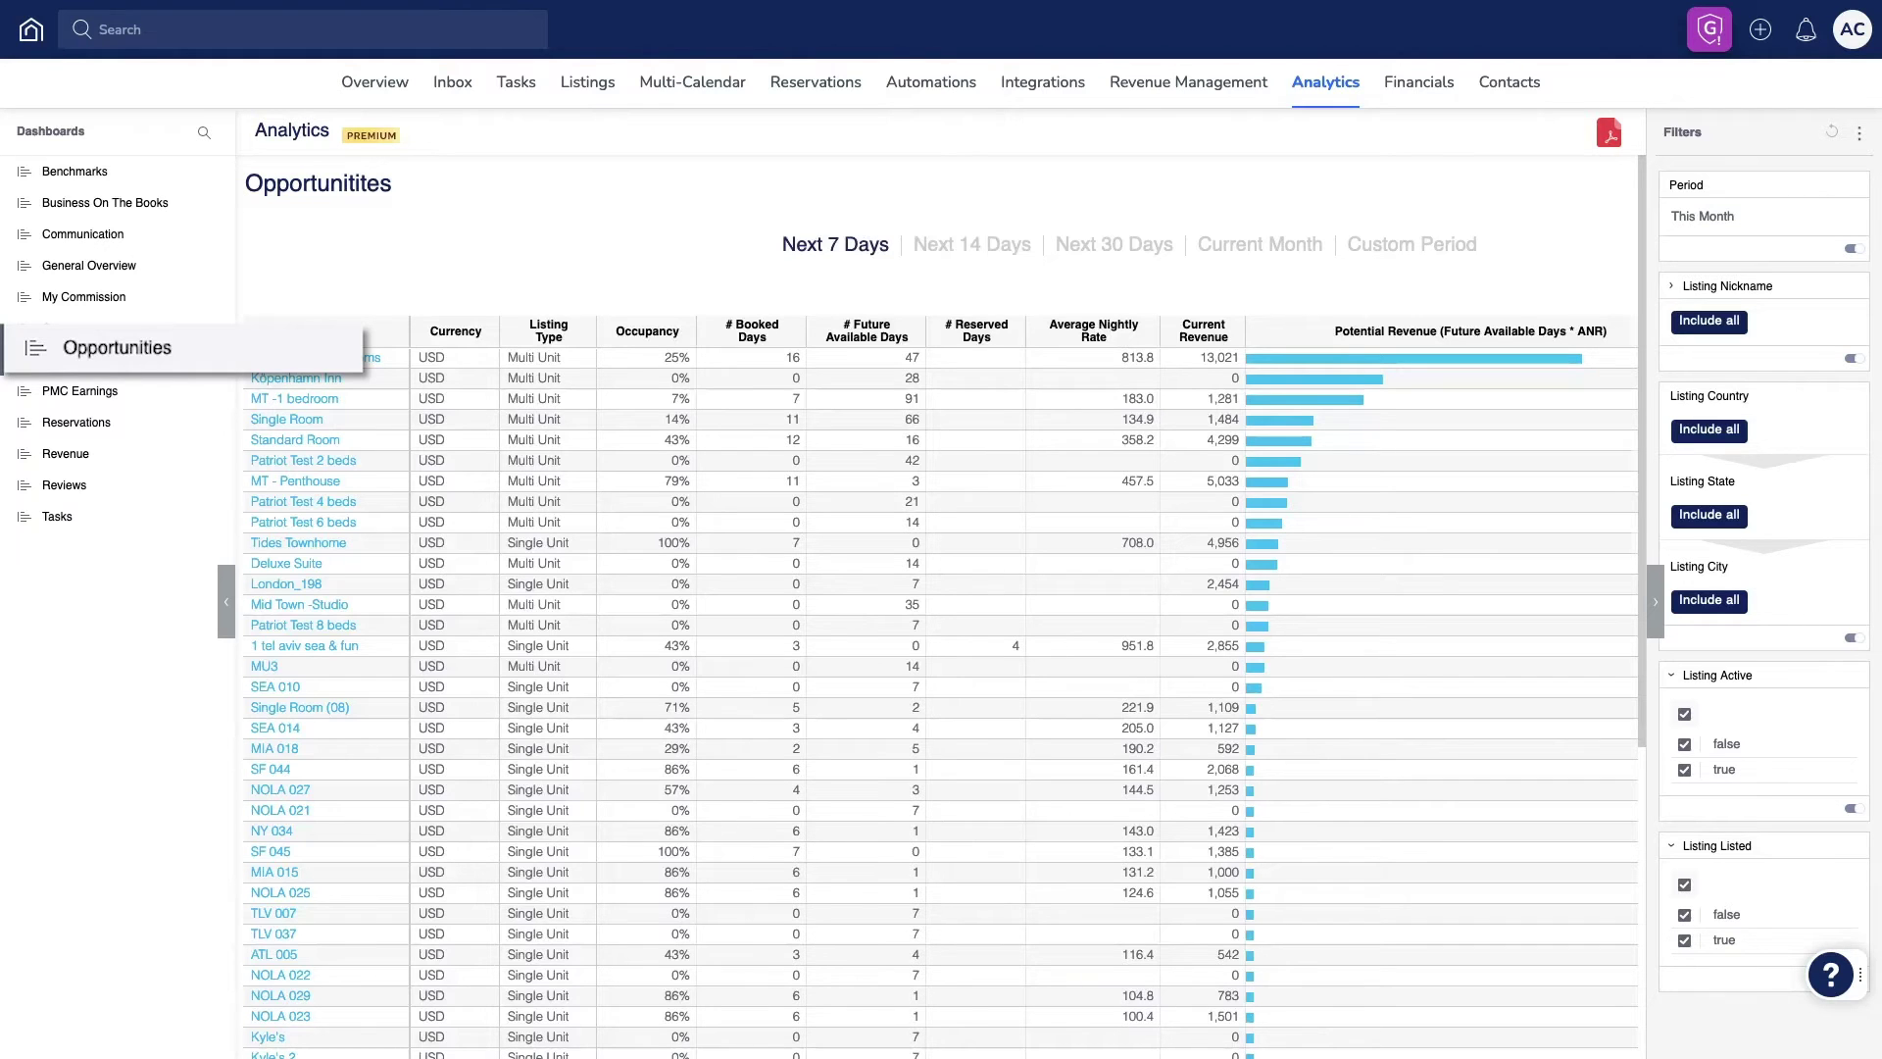
View the Opportunities table for Next 14 Days, Next 30 Days, Current Month and Custom Period.
left_click(957, 262)
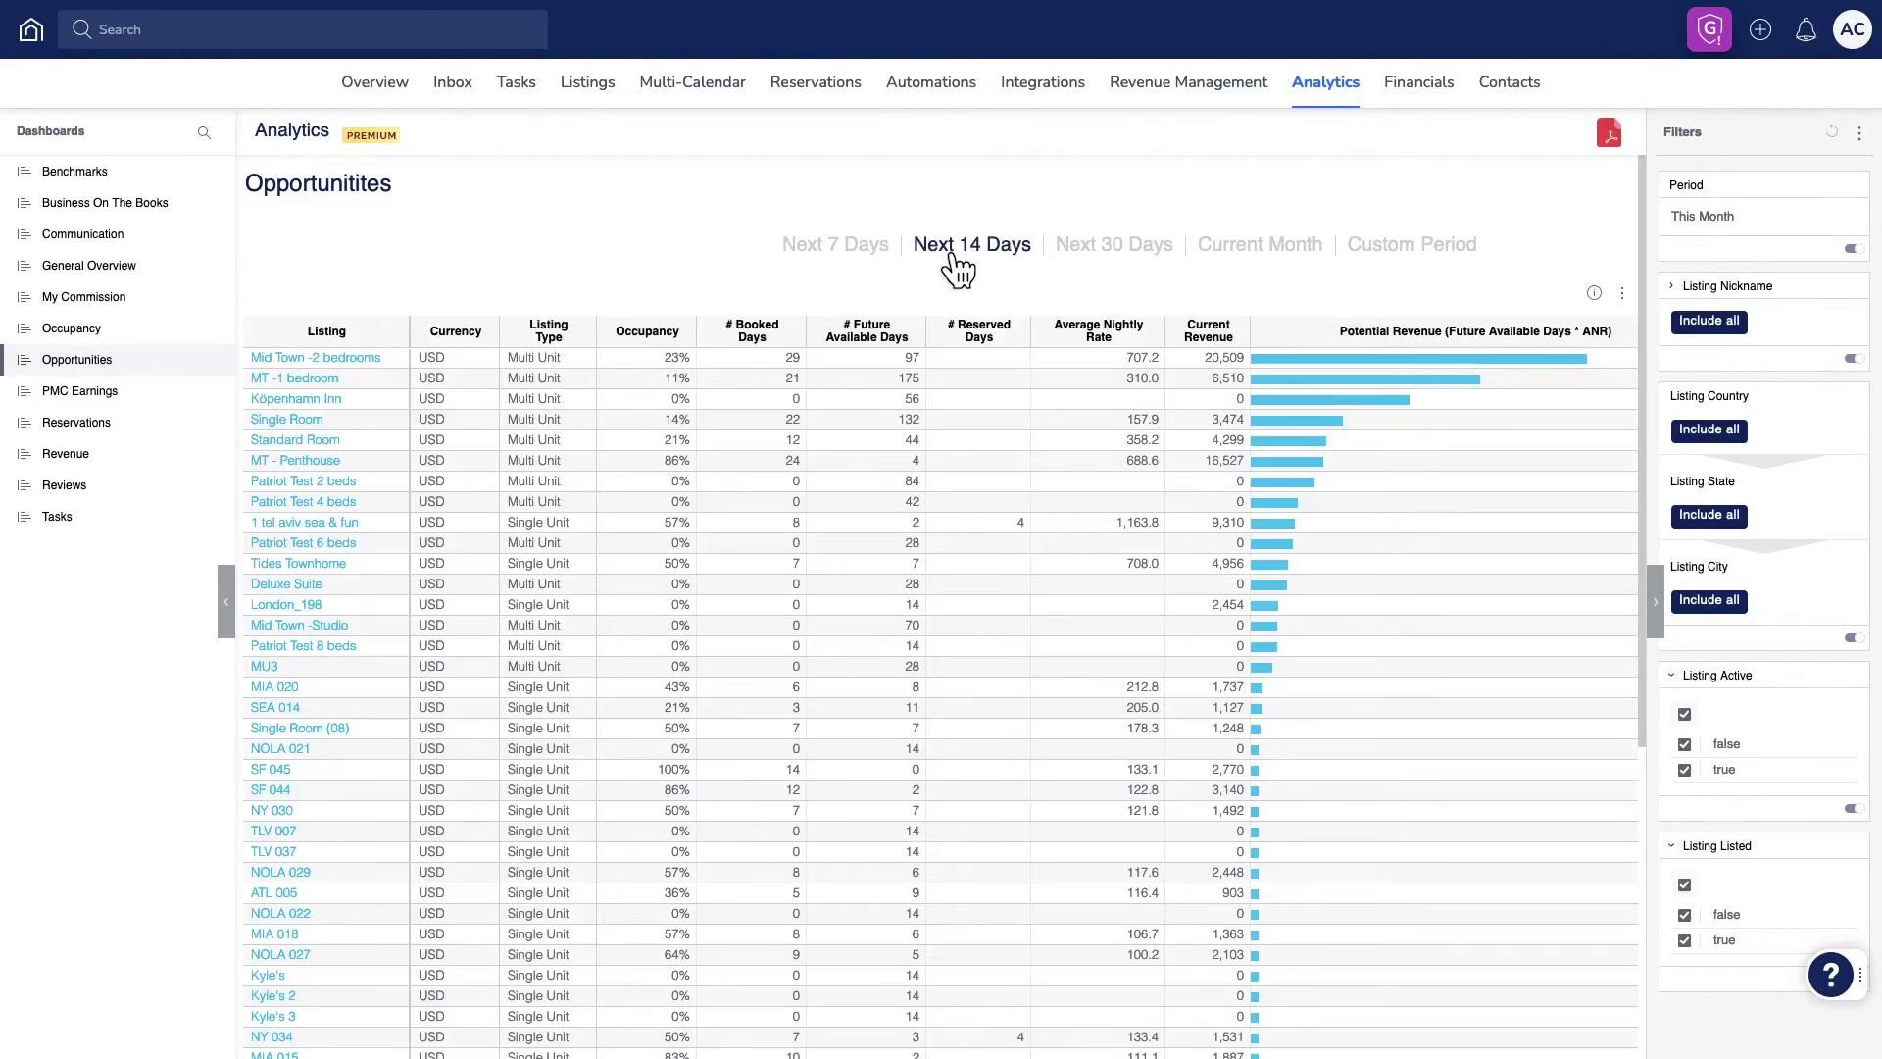
left_click(1095, 265)
left_click(1250, 268)
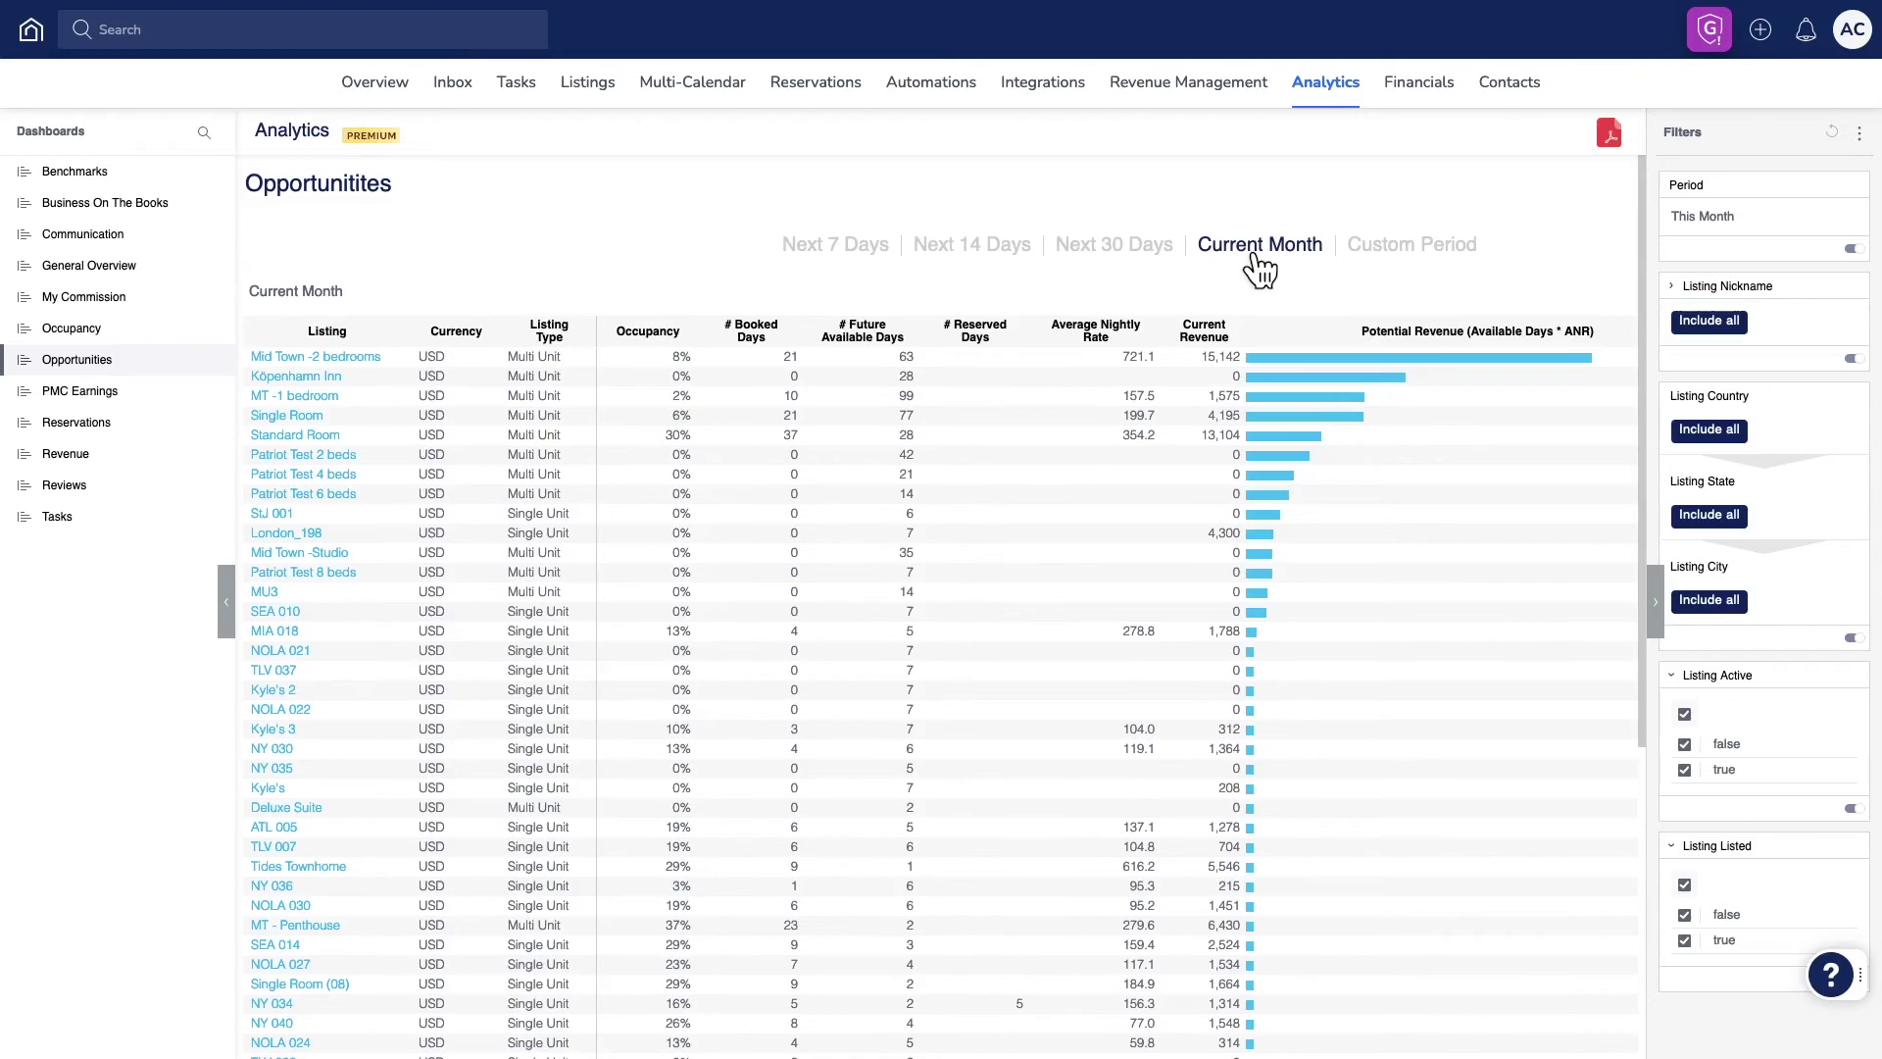
left_click(1405, 270)
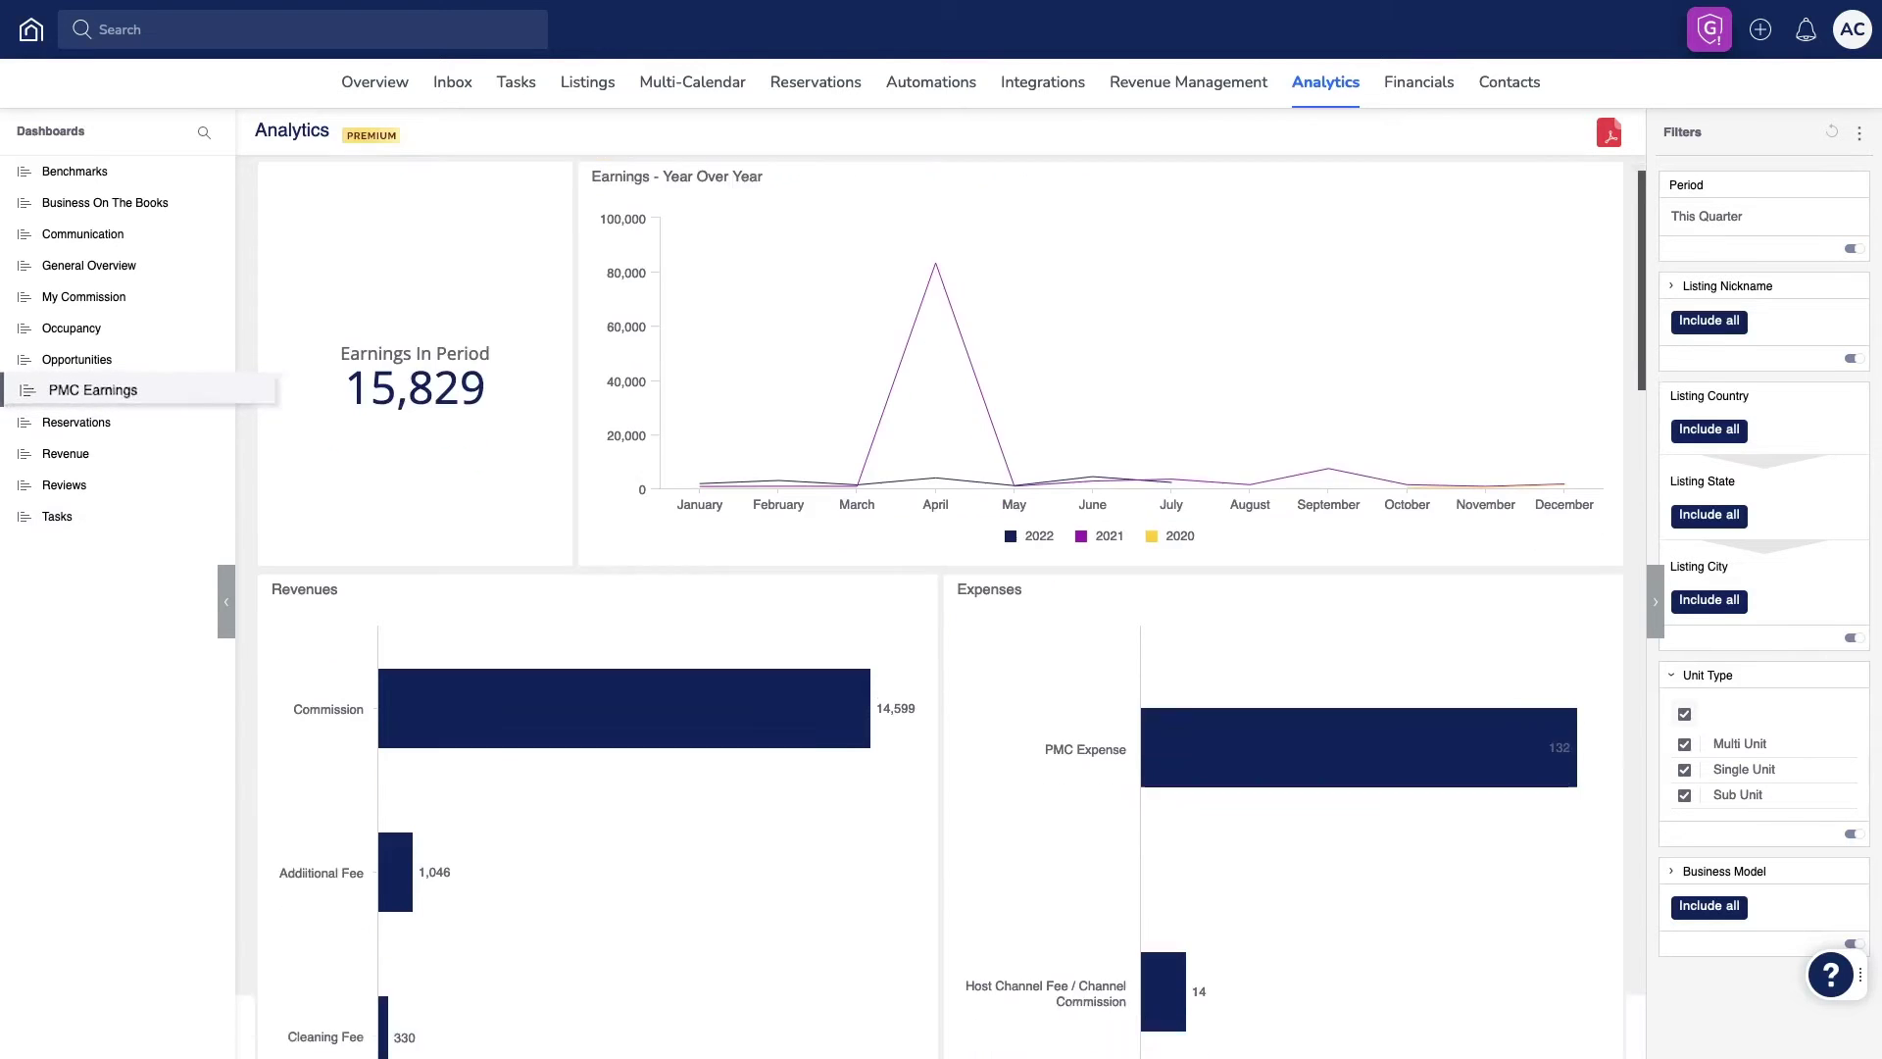
scroll(941, 610, "down", 5)
scroll(941, 607, "down", 3)
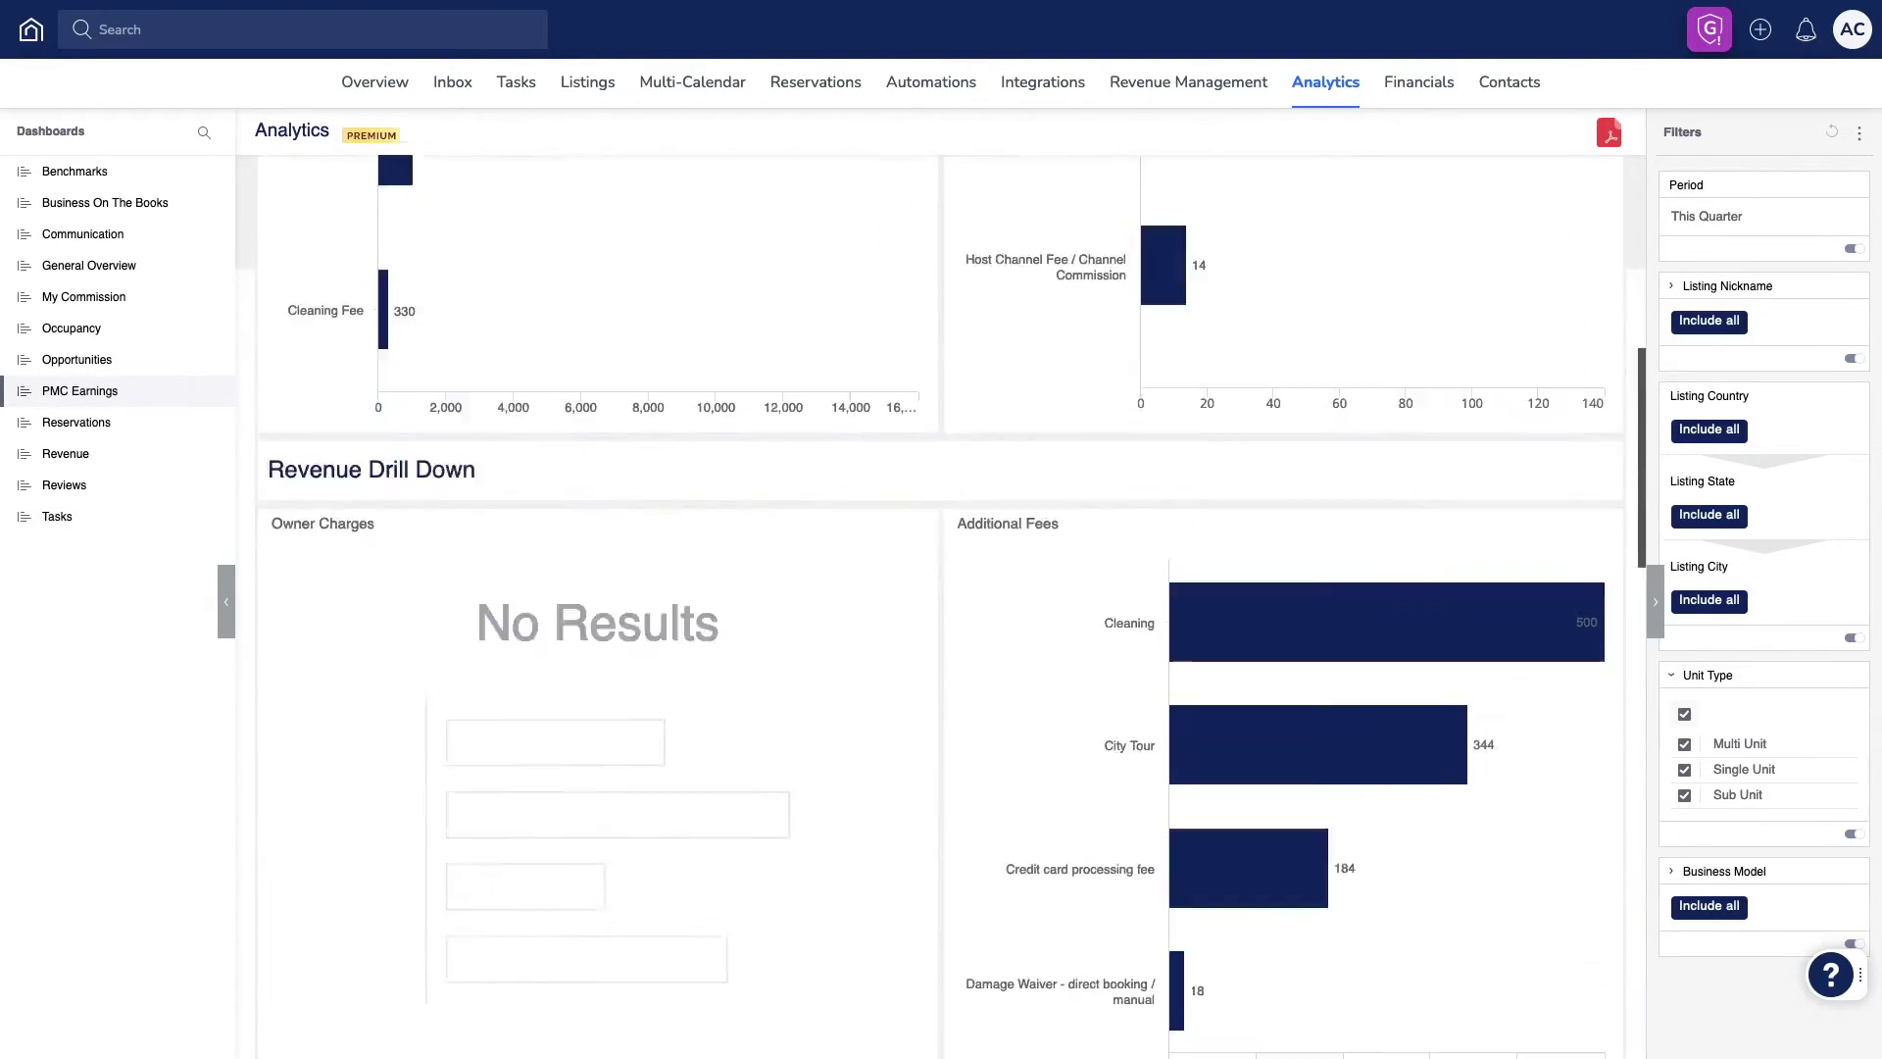
scroll(942, 606, "down", 5)
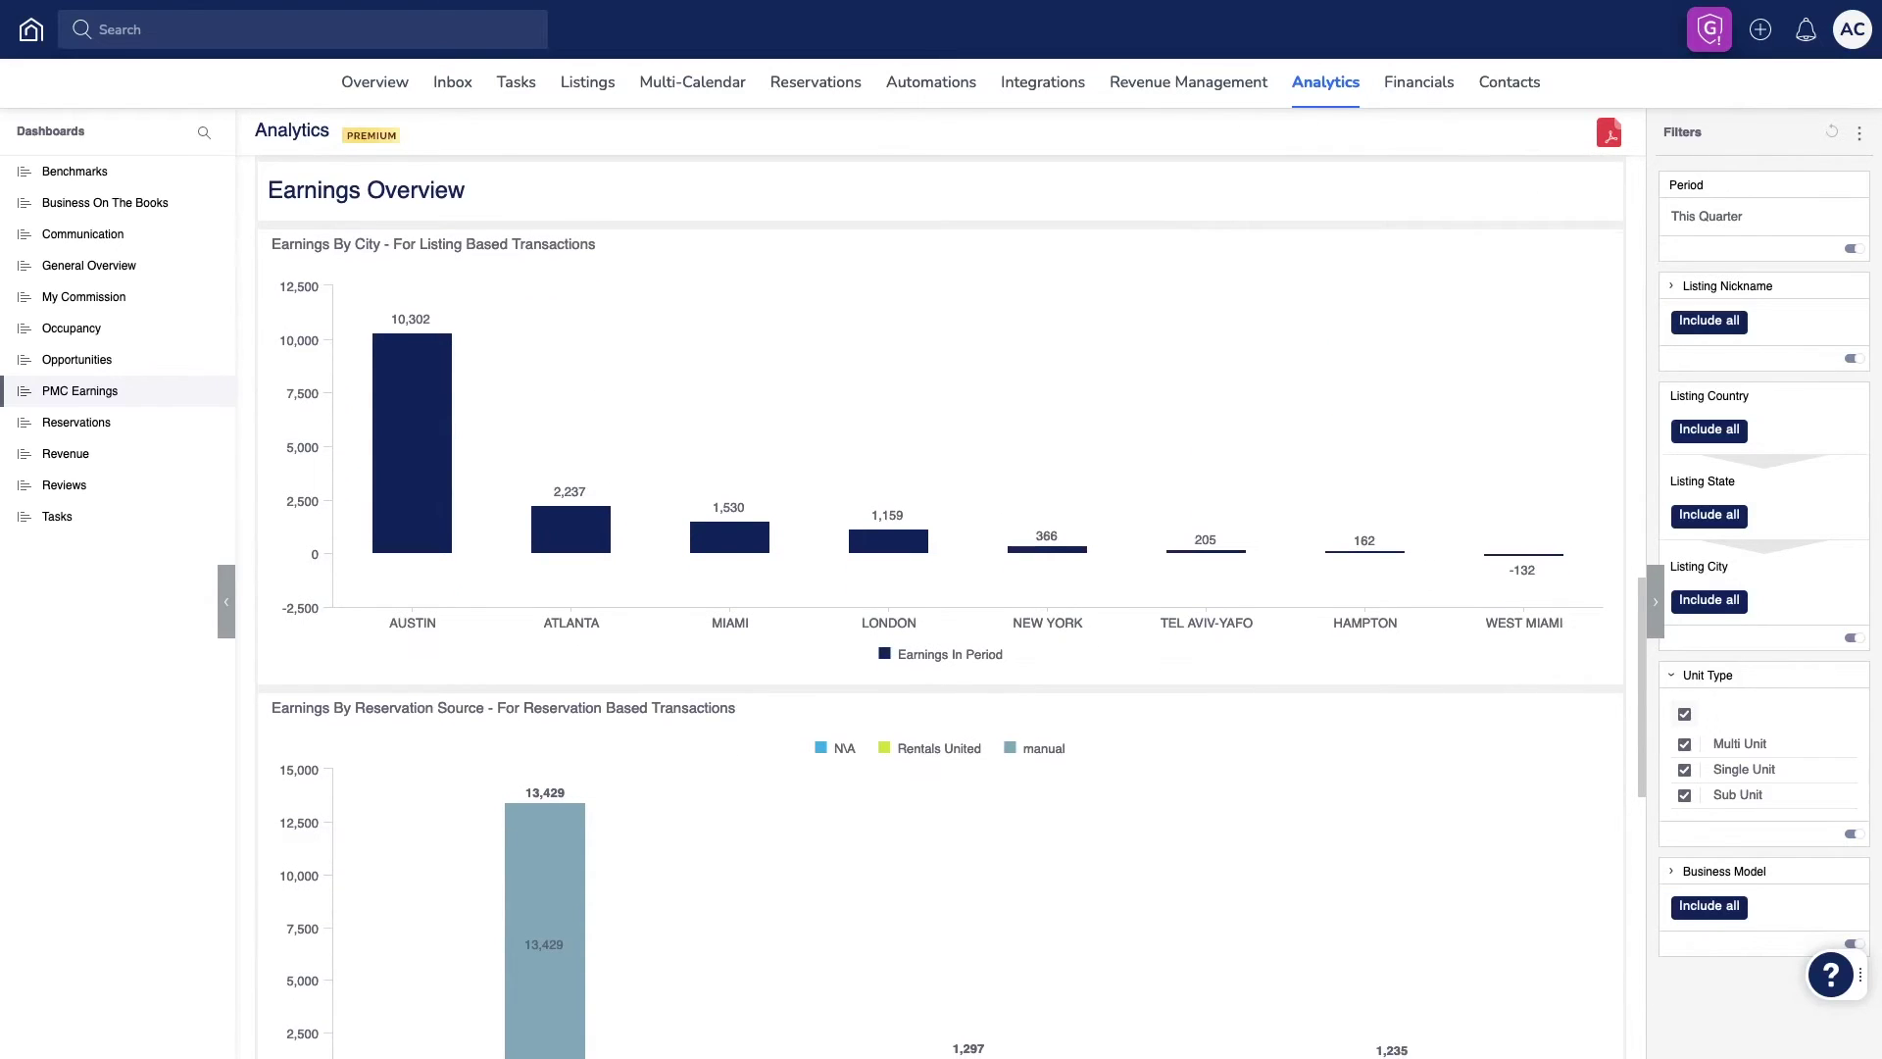
scroll(942, 607, "down", 3)
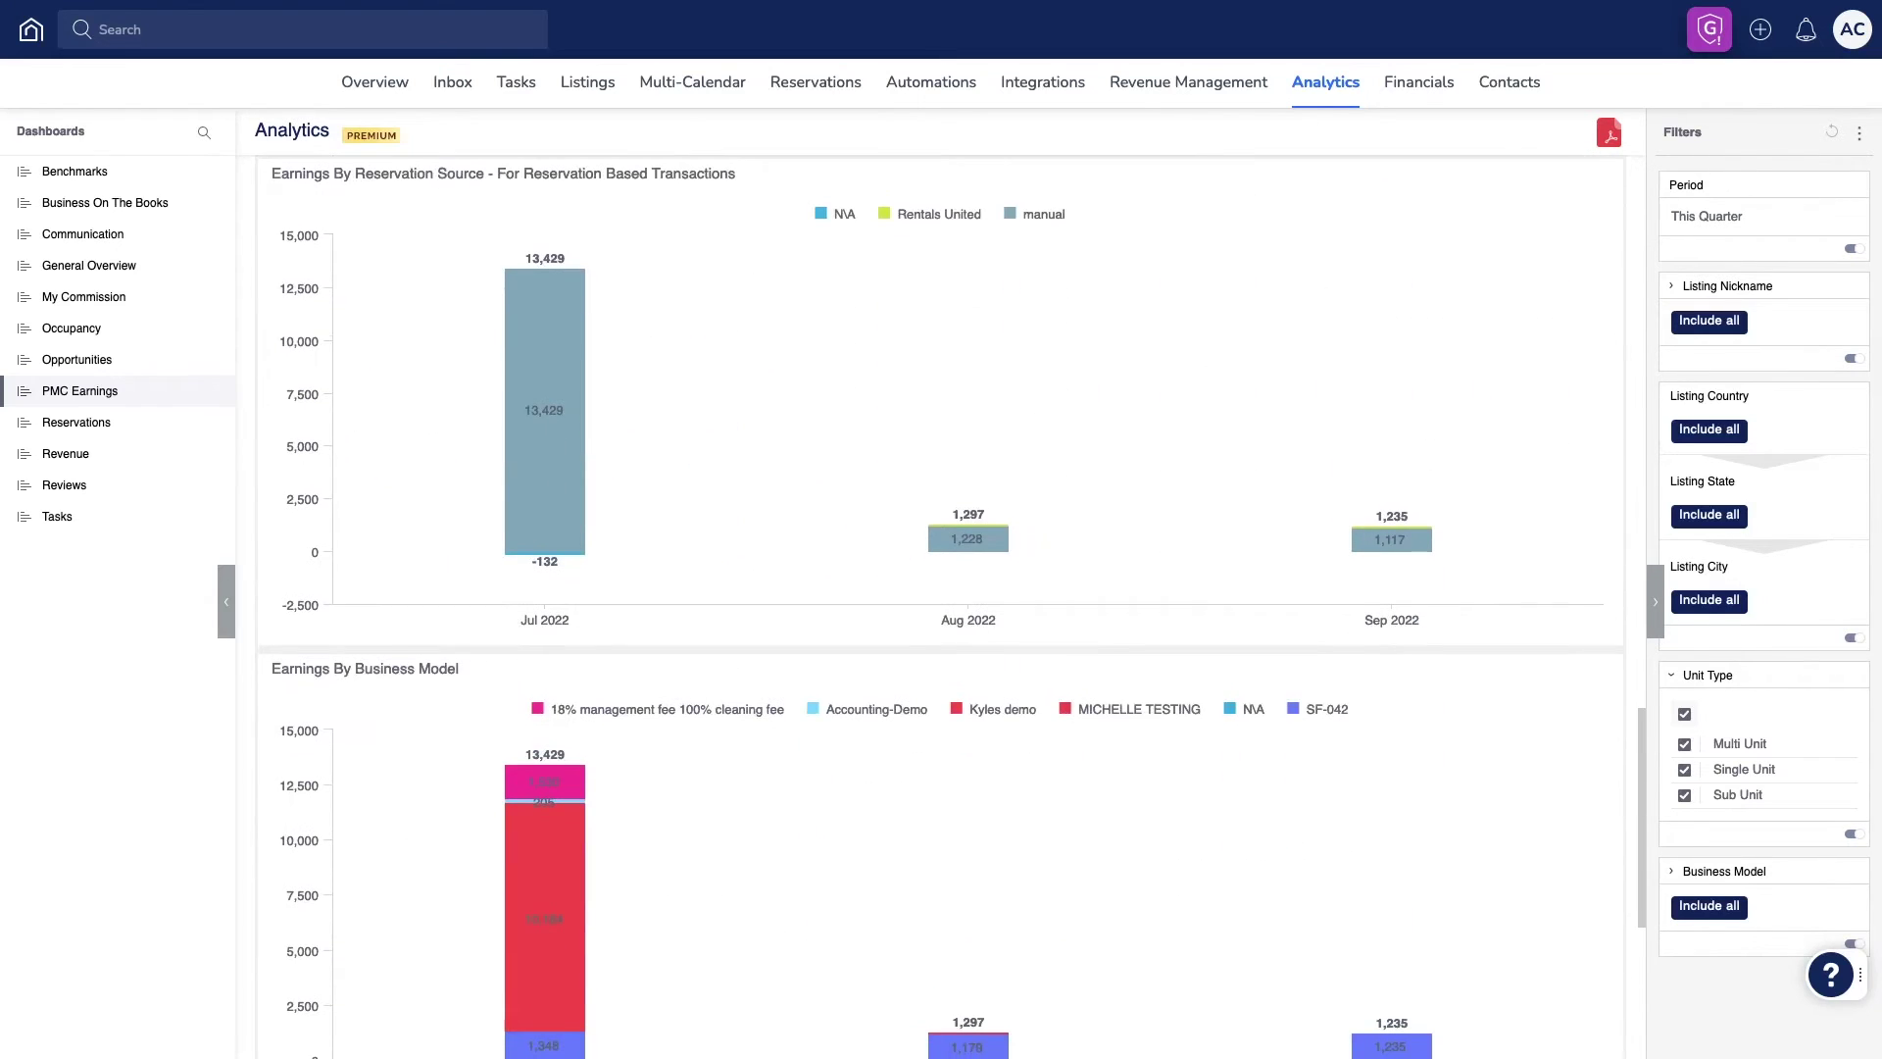
scroll(941, 605, "down", 3)
scroll(942, 607, "down", 2)
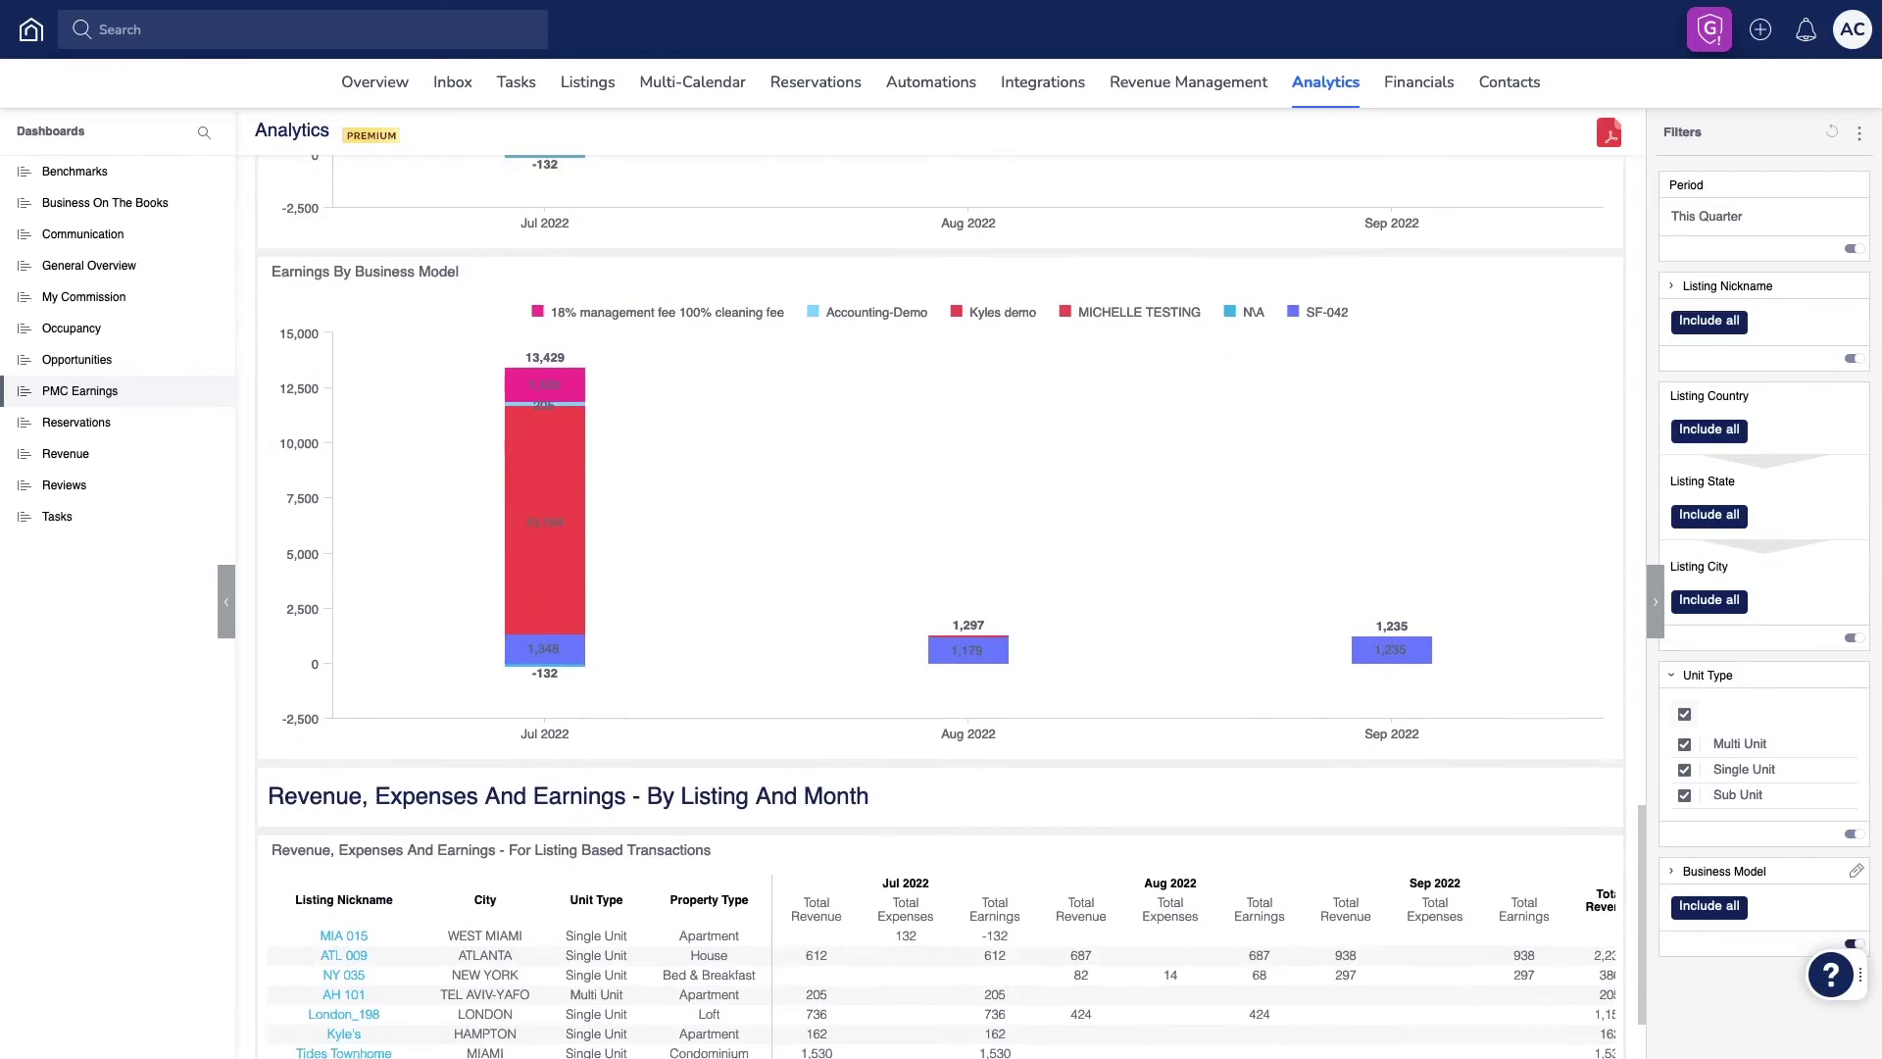
scroll(942, 607, "up", 3)
scroll(941, 606, "up", 2)
scroll(942, 605, "up", 3)
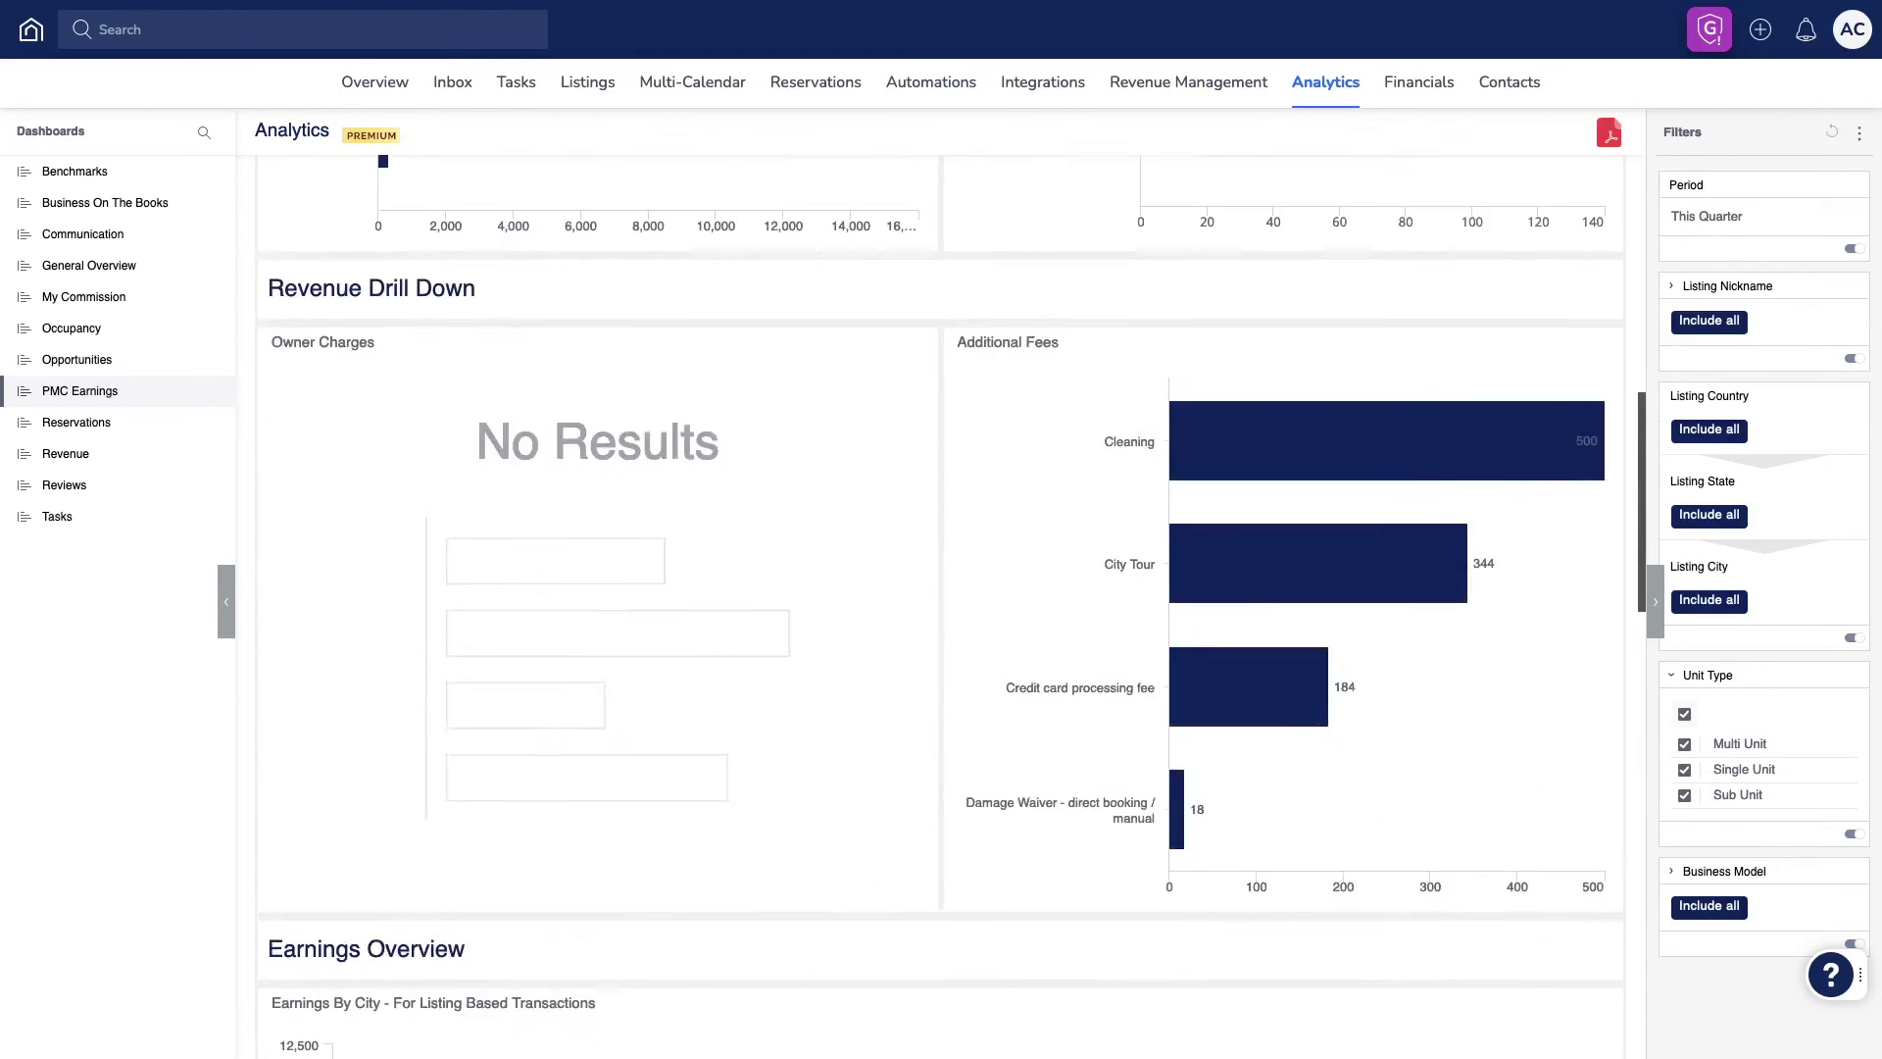
scroll(941, 607, "up", 4)
scroll(942, 606, "up", 2)
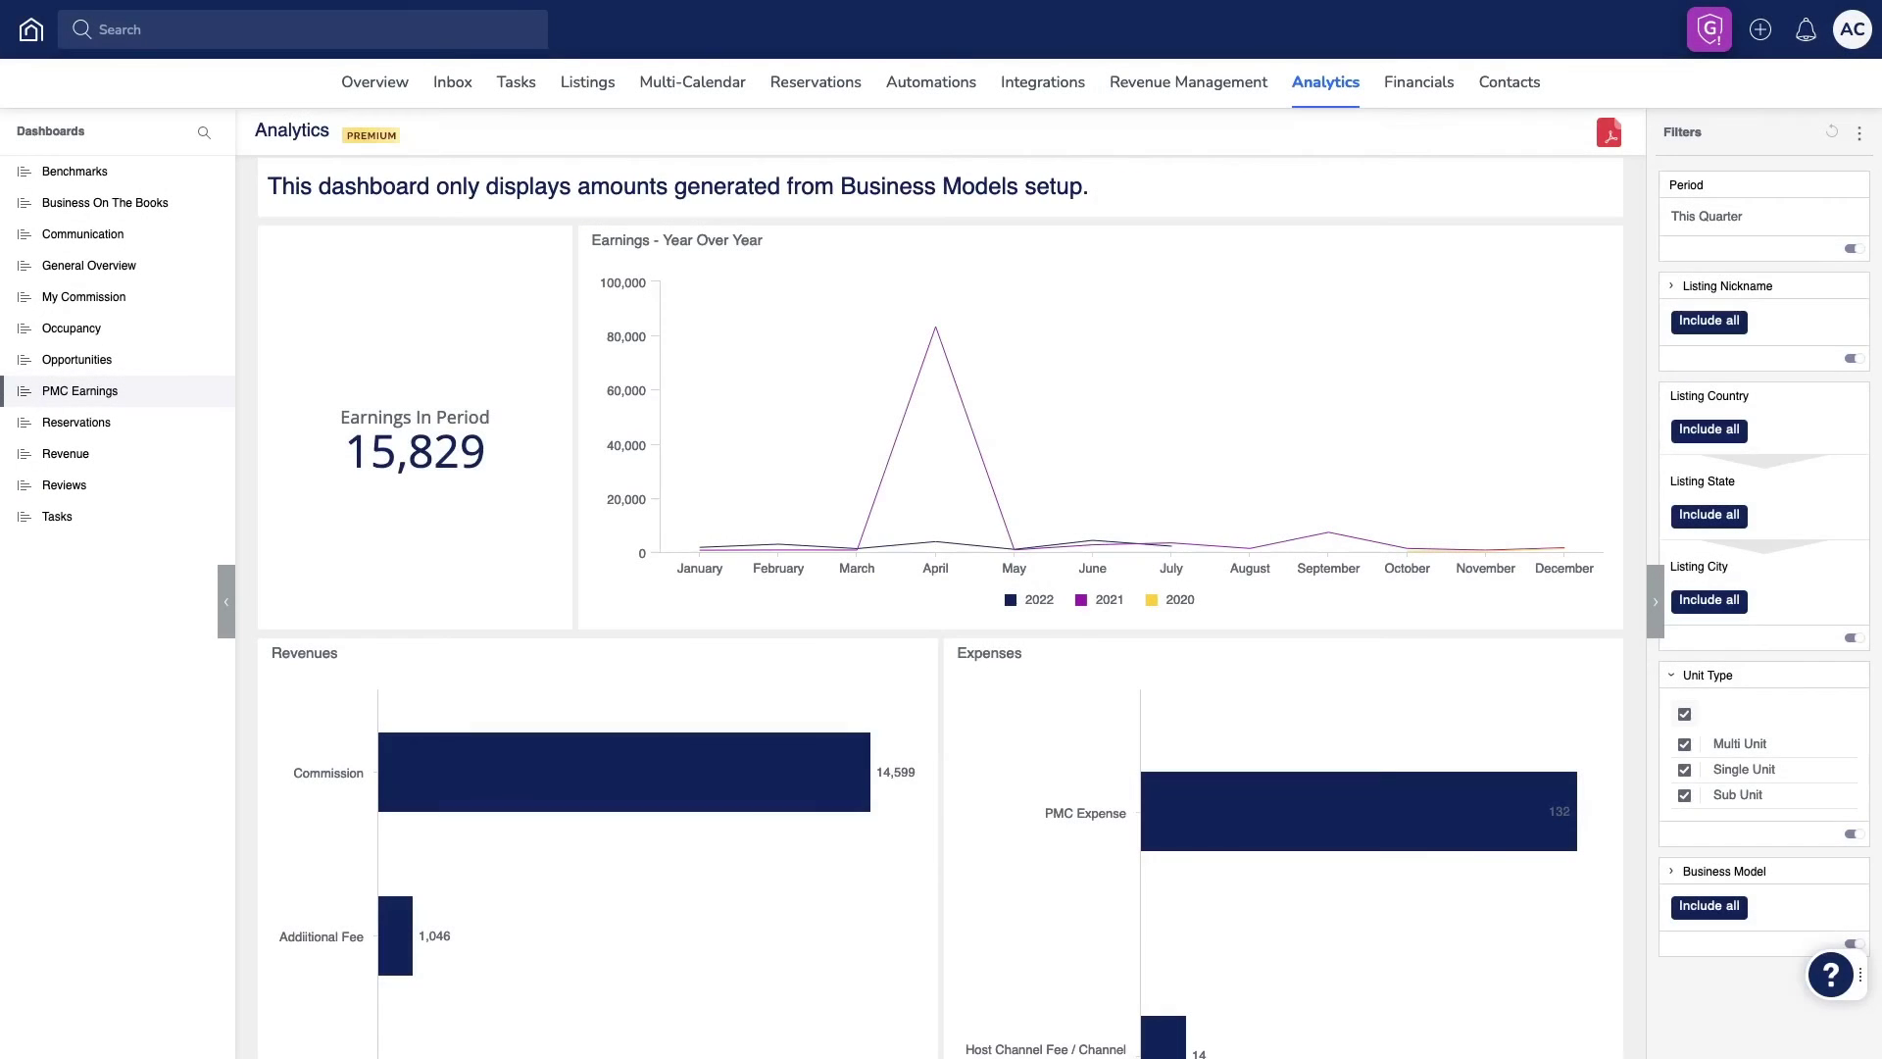
Leave PMC Earnings for the Reservations dashboard with its 92 total reservations.
left_click(77, 422)
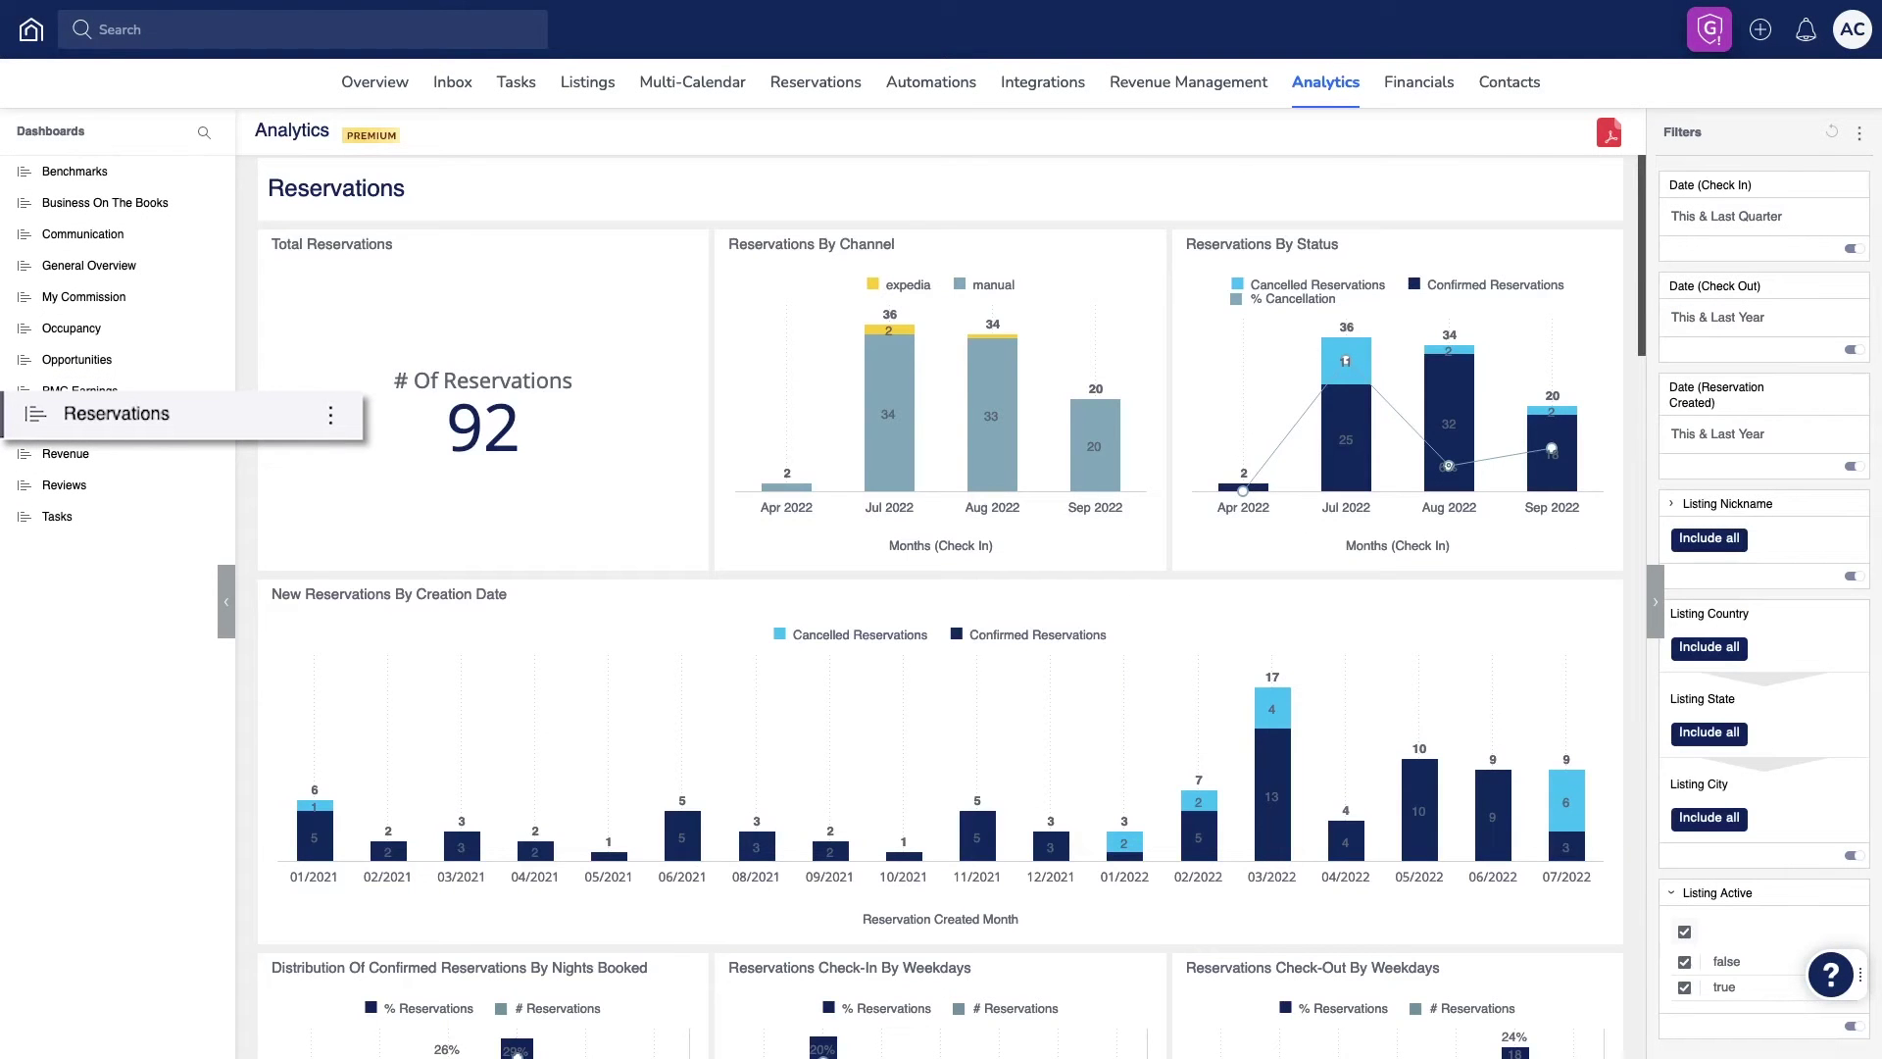
scroll(941, 607, "down", 3)
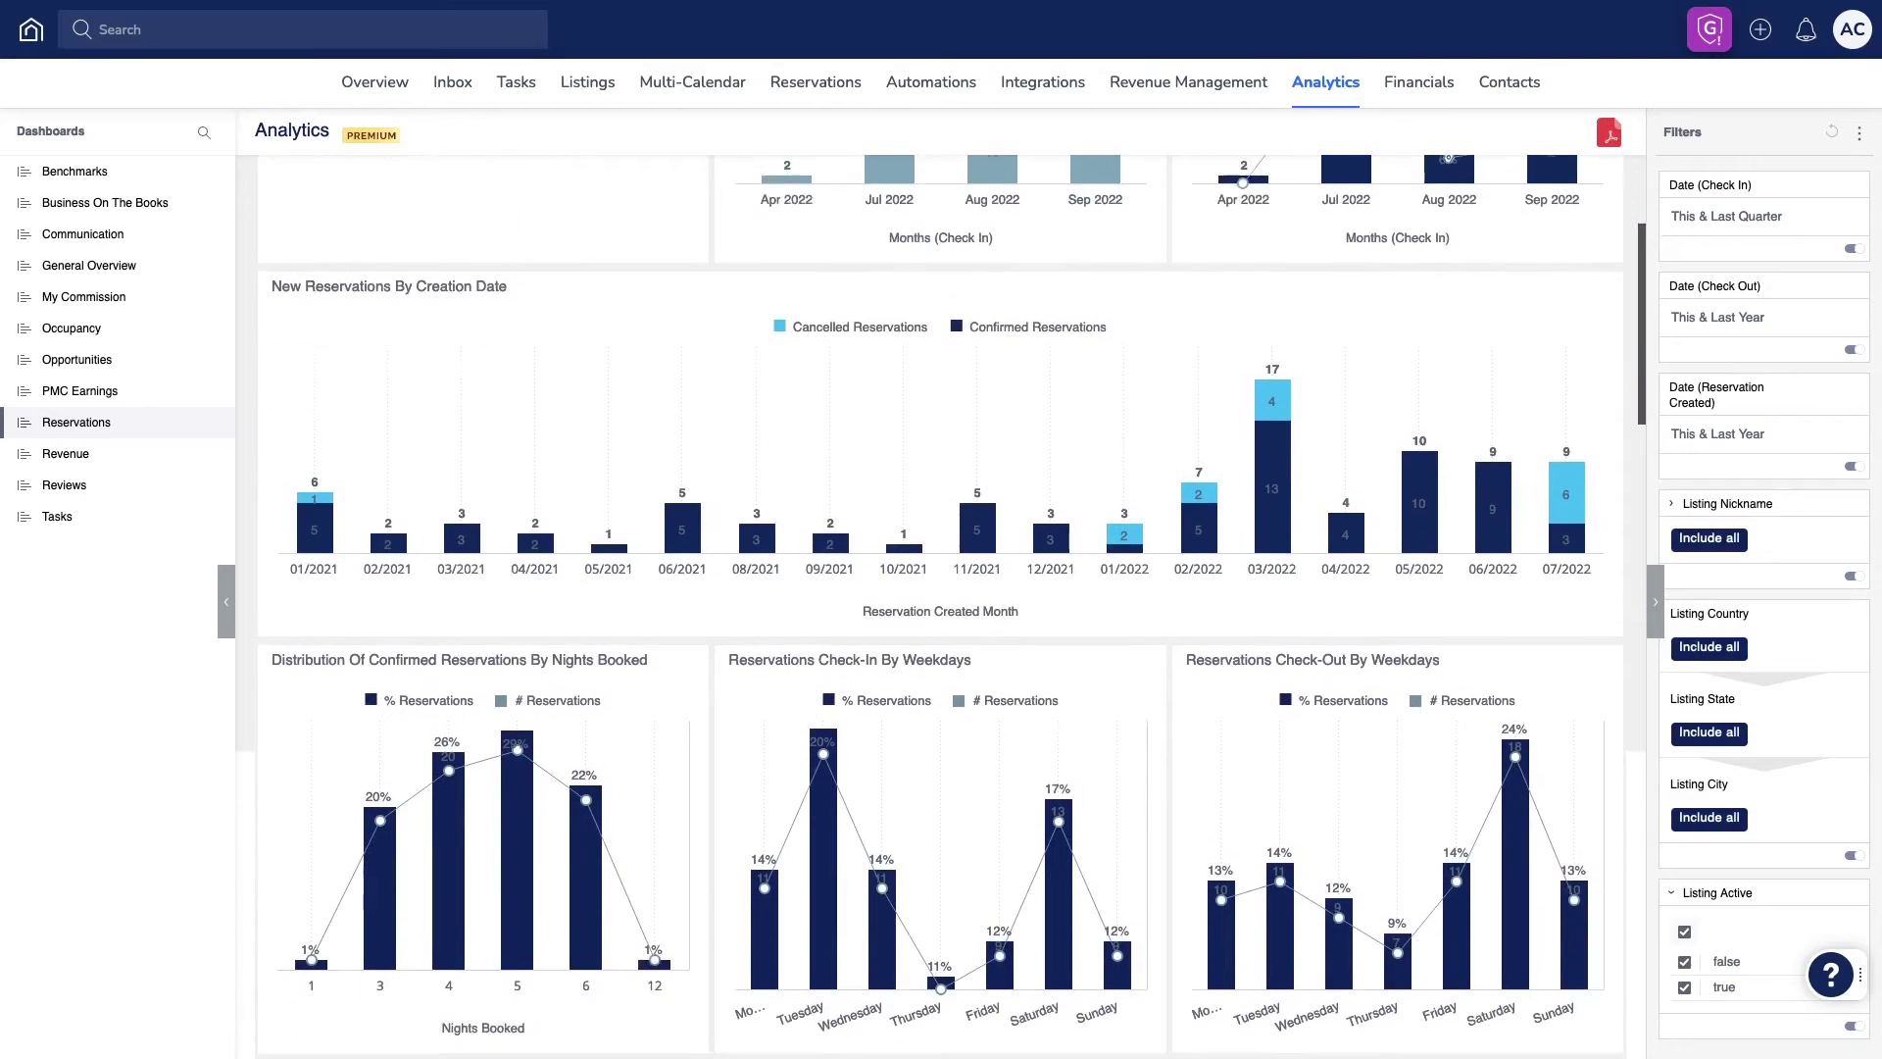
scroll(940, 602, "down", 1)
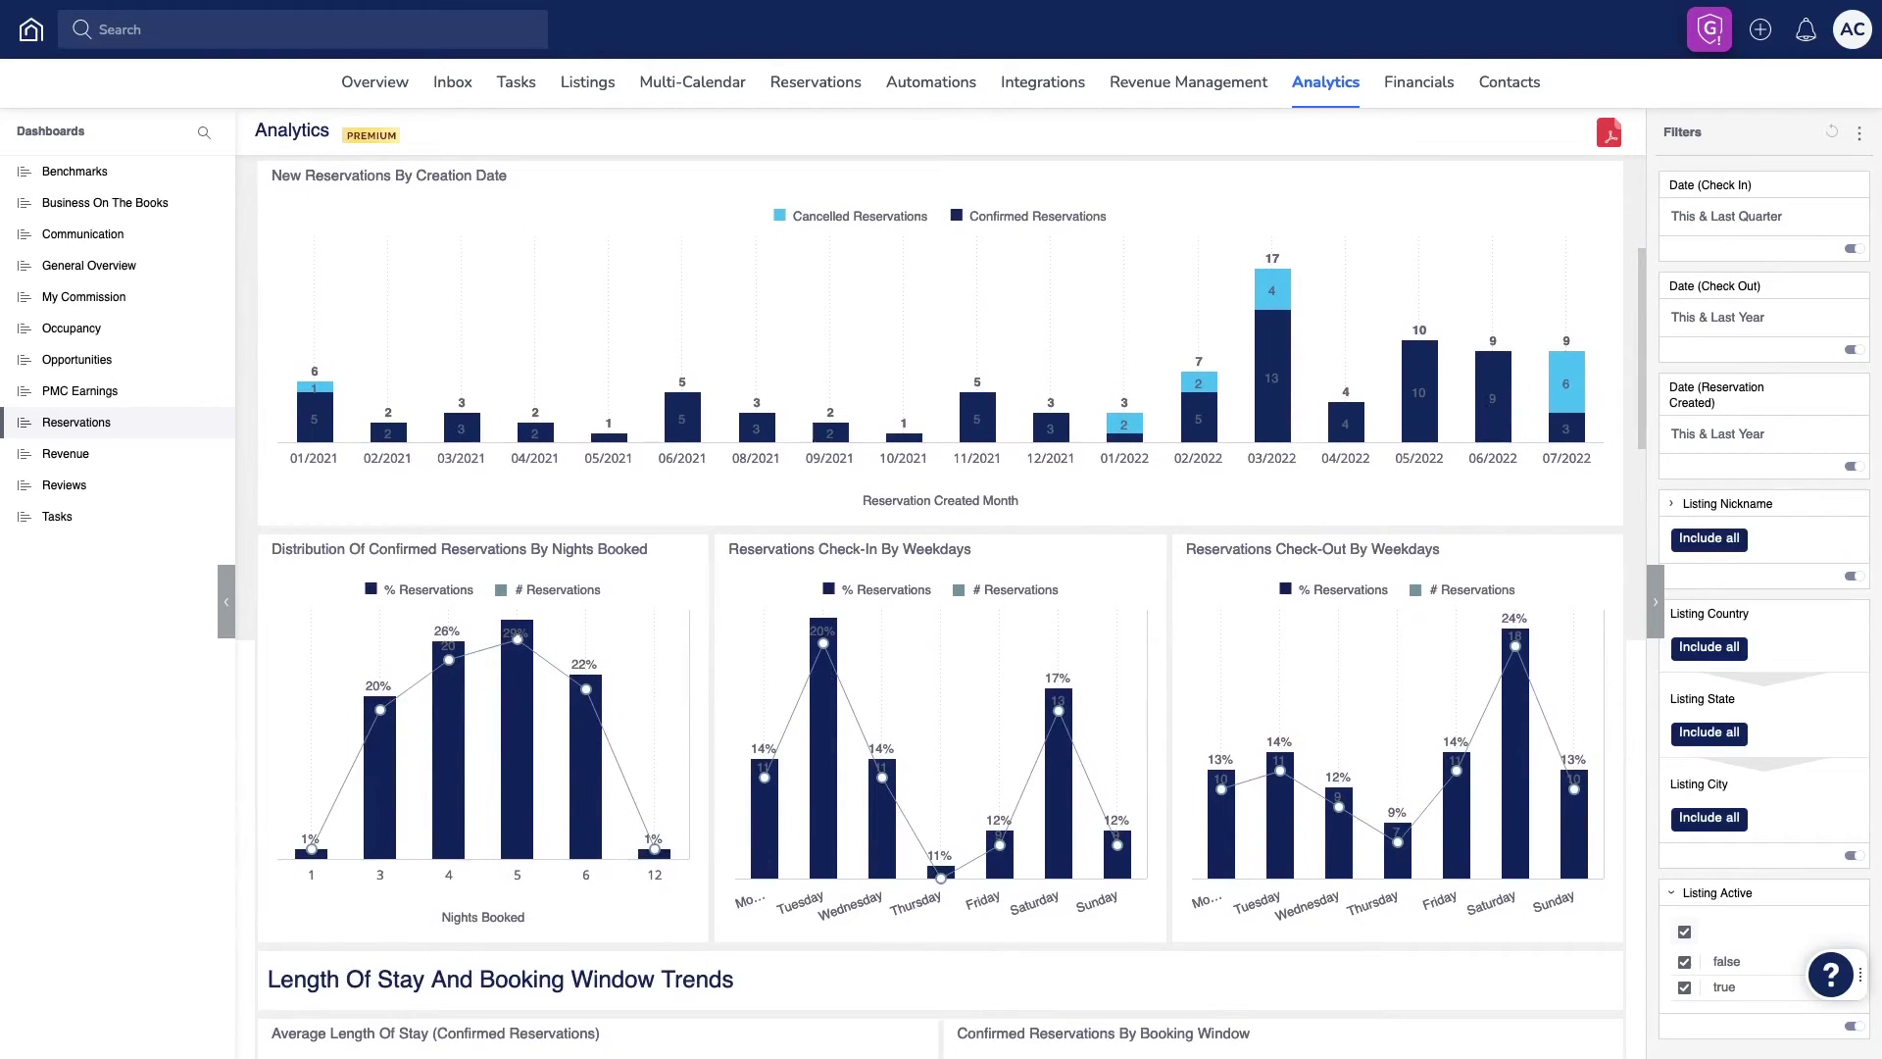
scroll(942, 603, "down", 1)
scroll(941, 602, "down", 2)
scroll(942, 603, "down", 1)
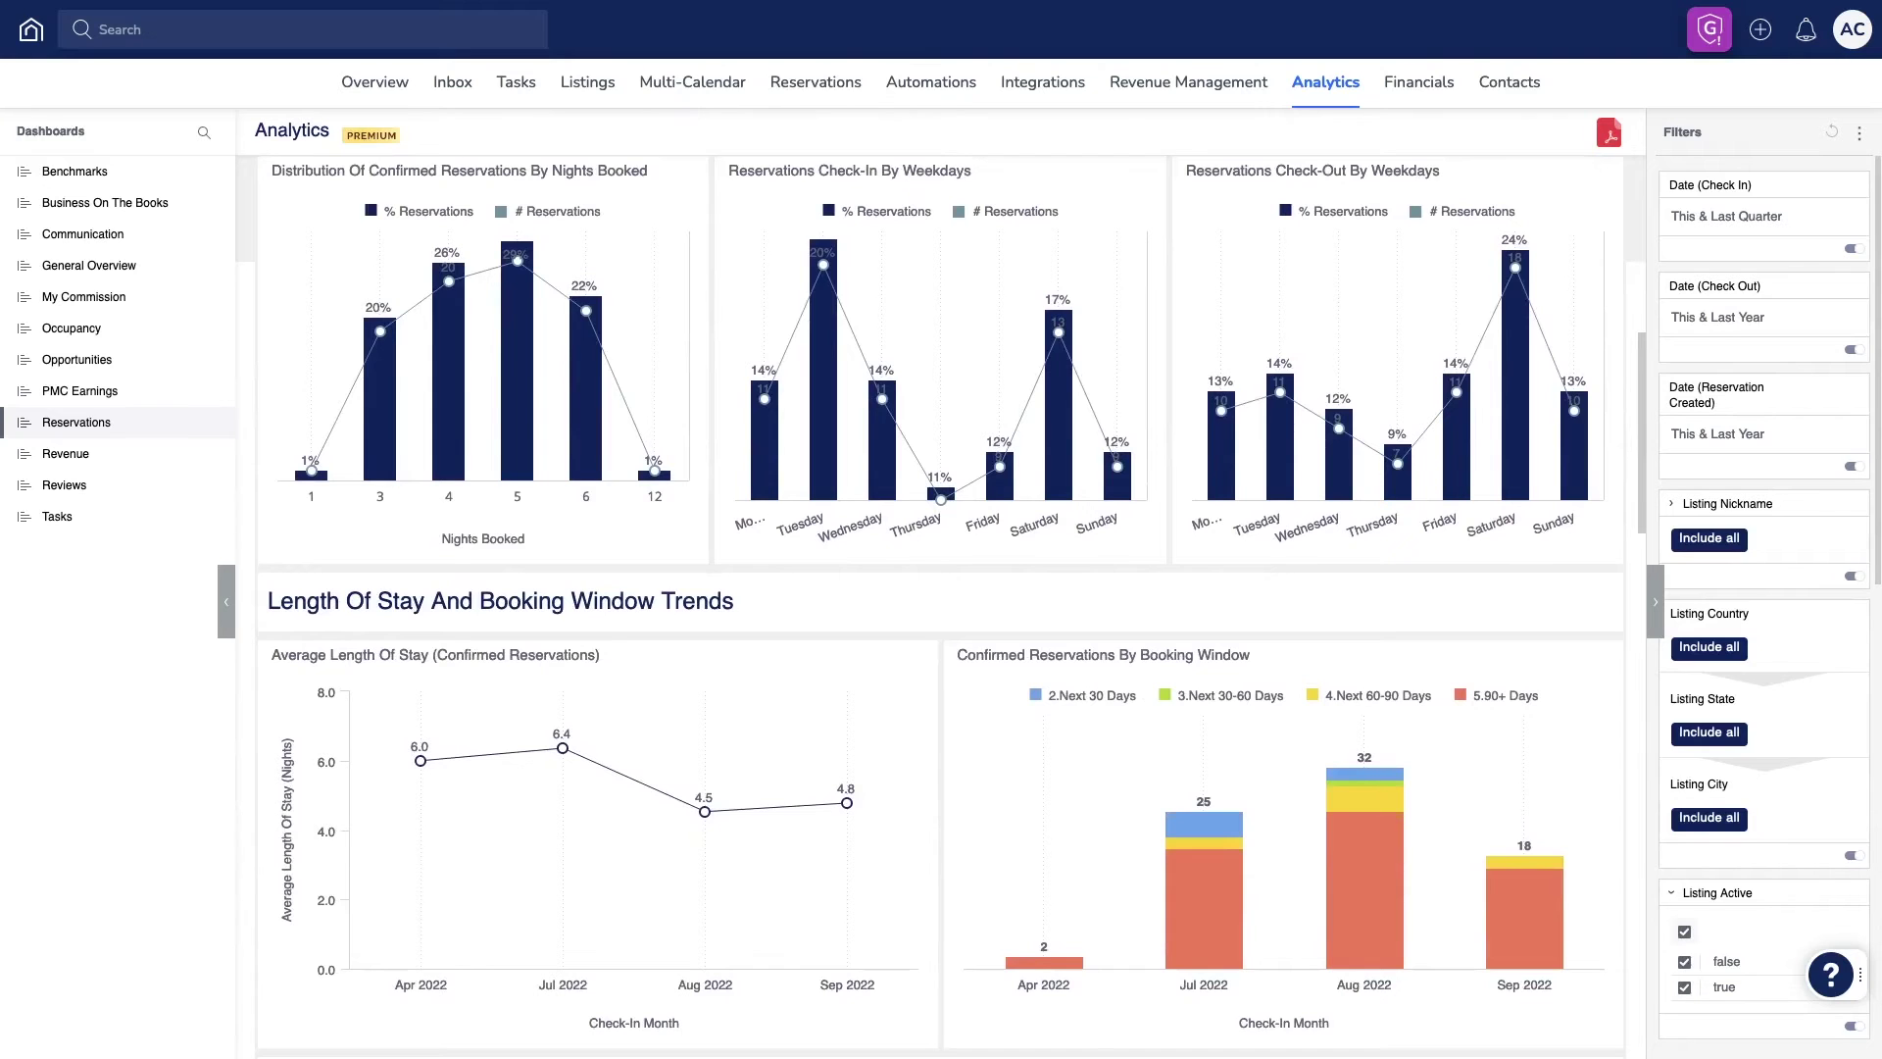
scroll(941, 602, "down", 2)
scroll(941, 603, "down", 1)
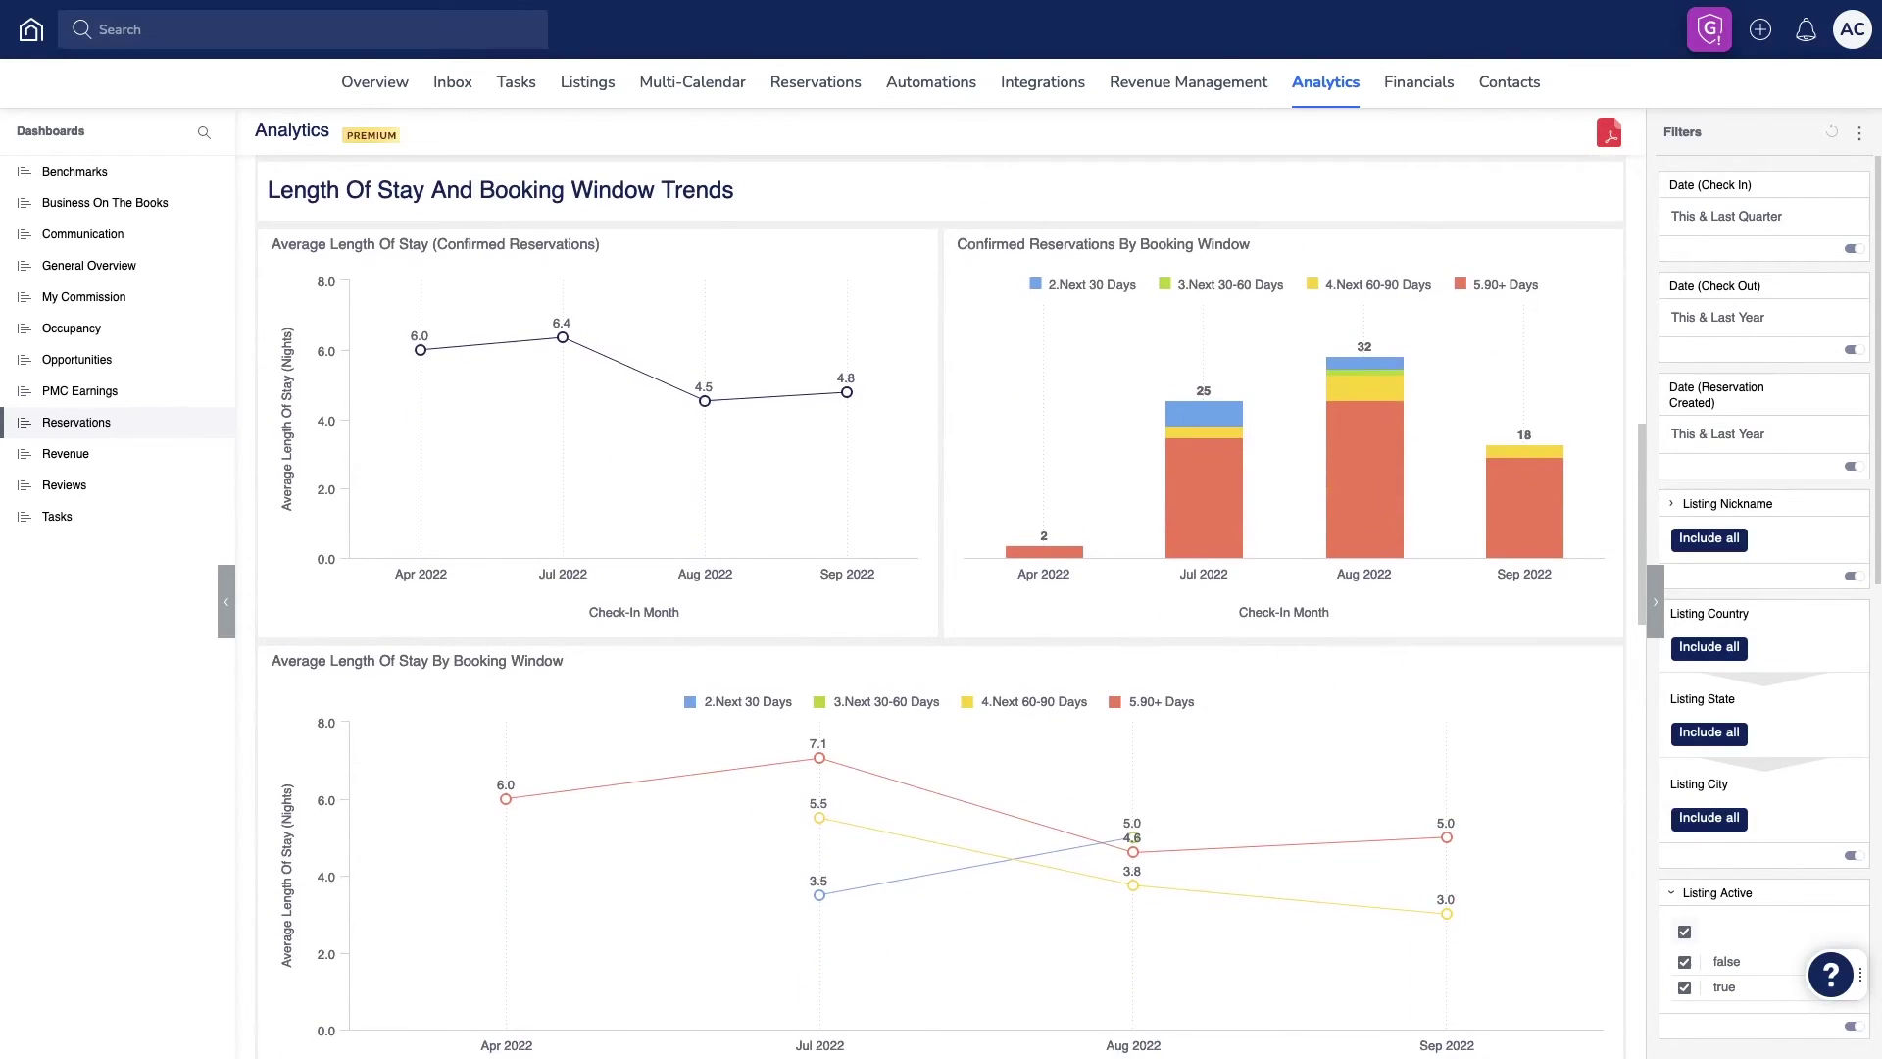
Open the Revenue dashboard down to the Revenue by Listing table.
left_click(64, 453)
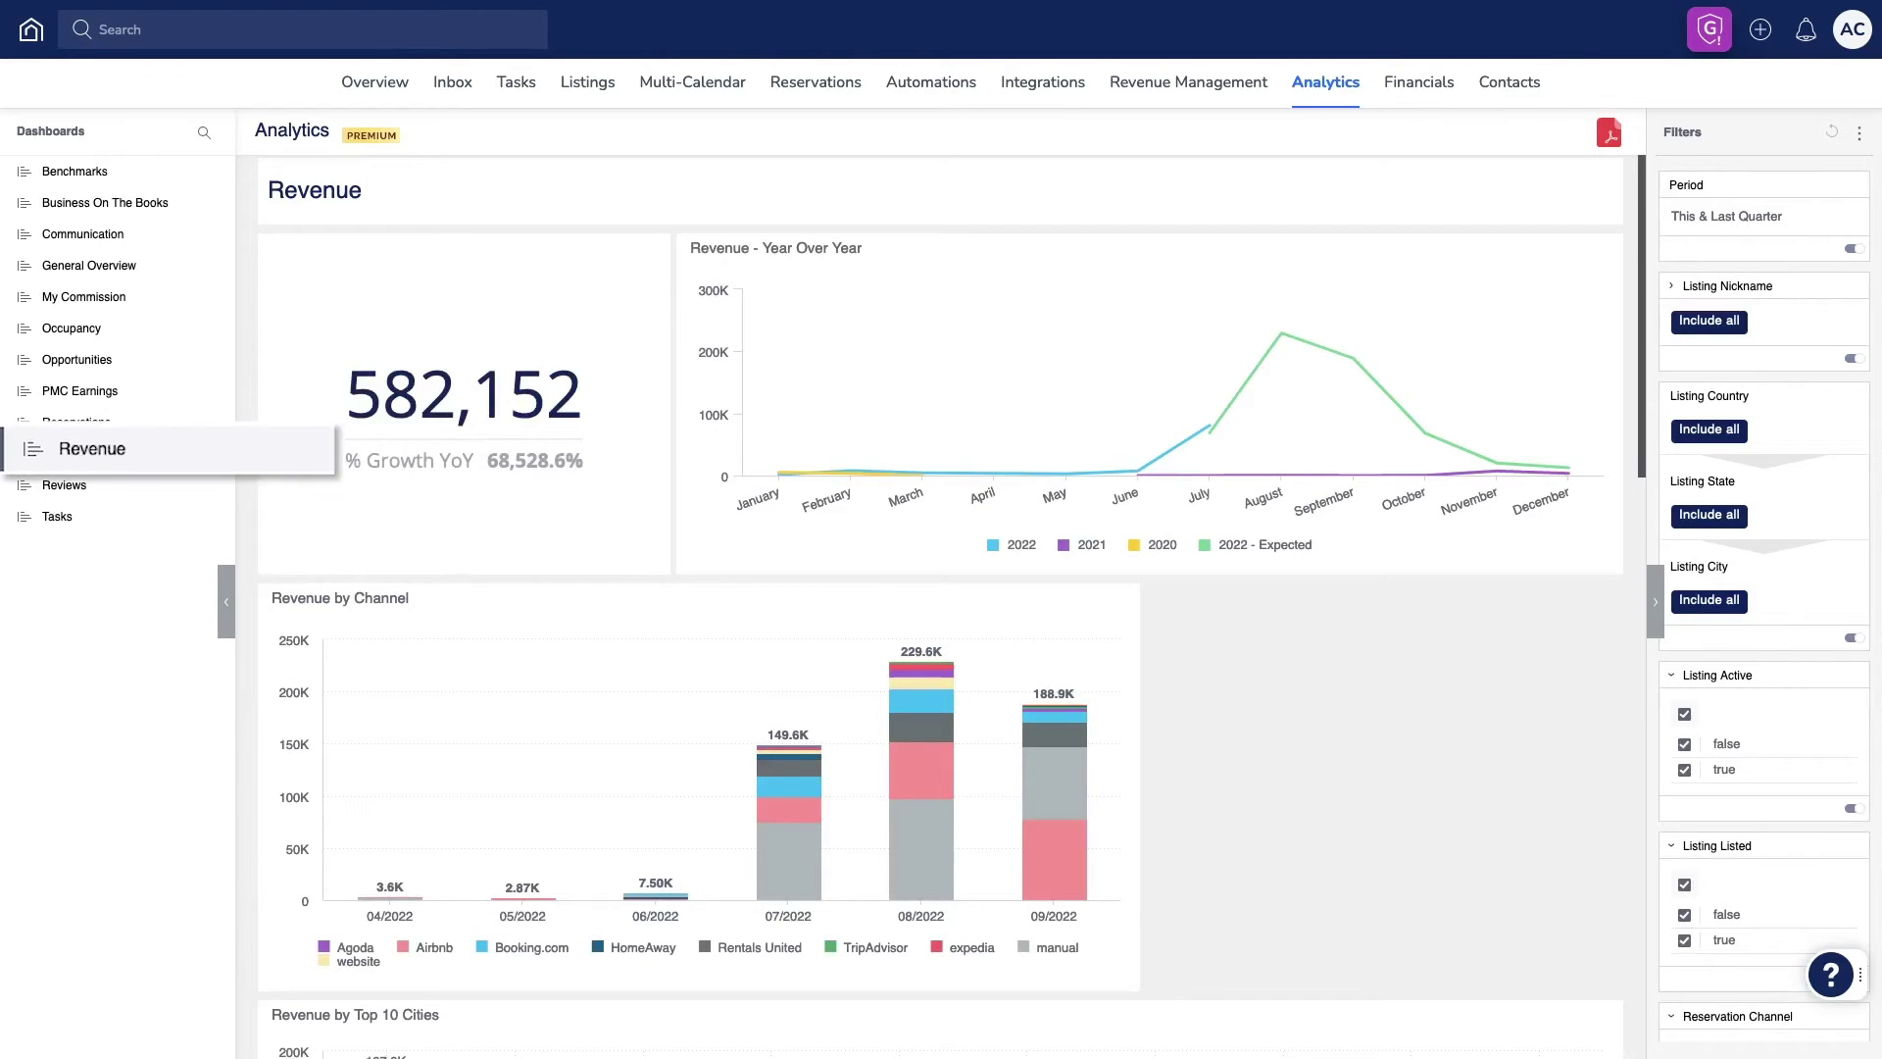
scroll(942, 603, "down", 1)
scroll(942, 602, "down", 2)
scroll(942, 603, "down", 1)
scroll(941, 602, "down", 1)
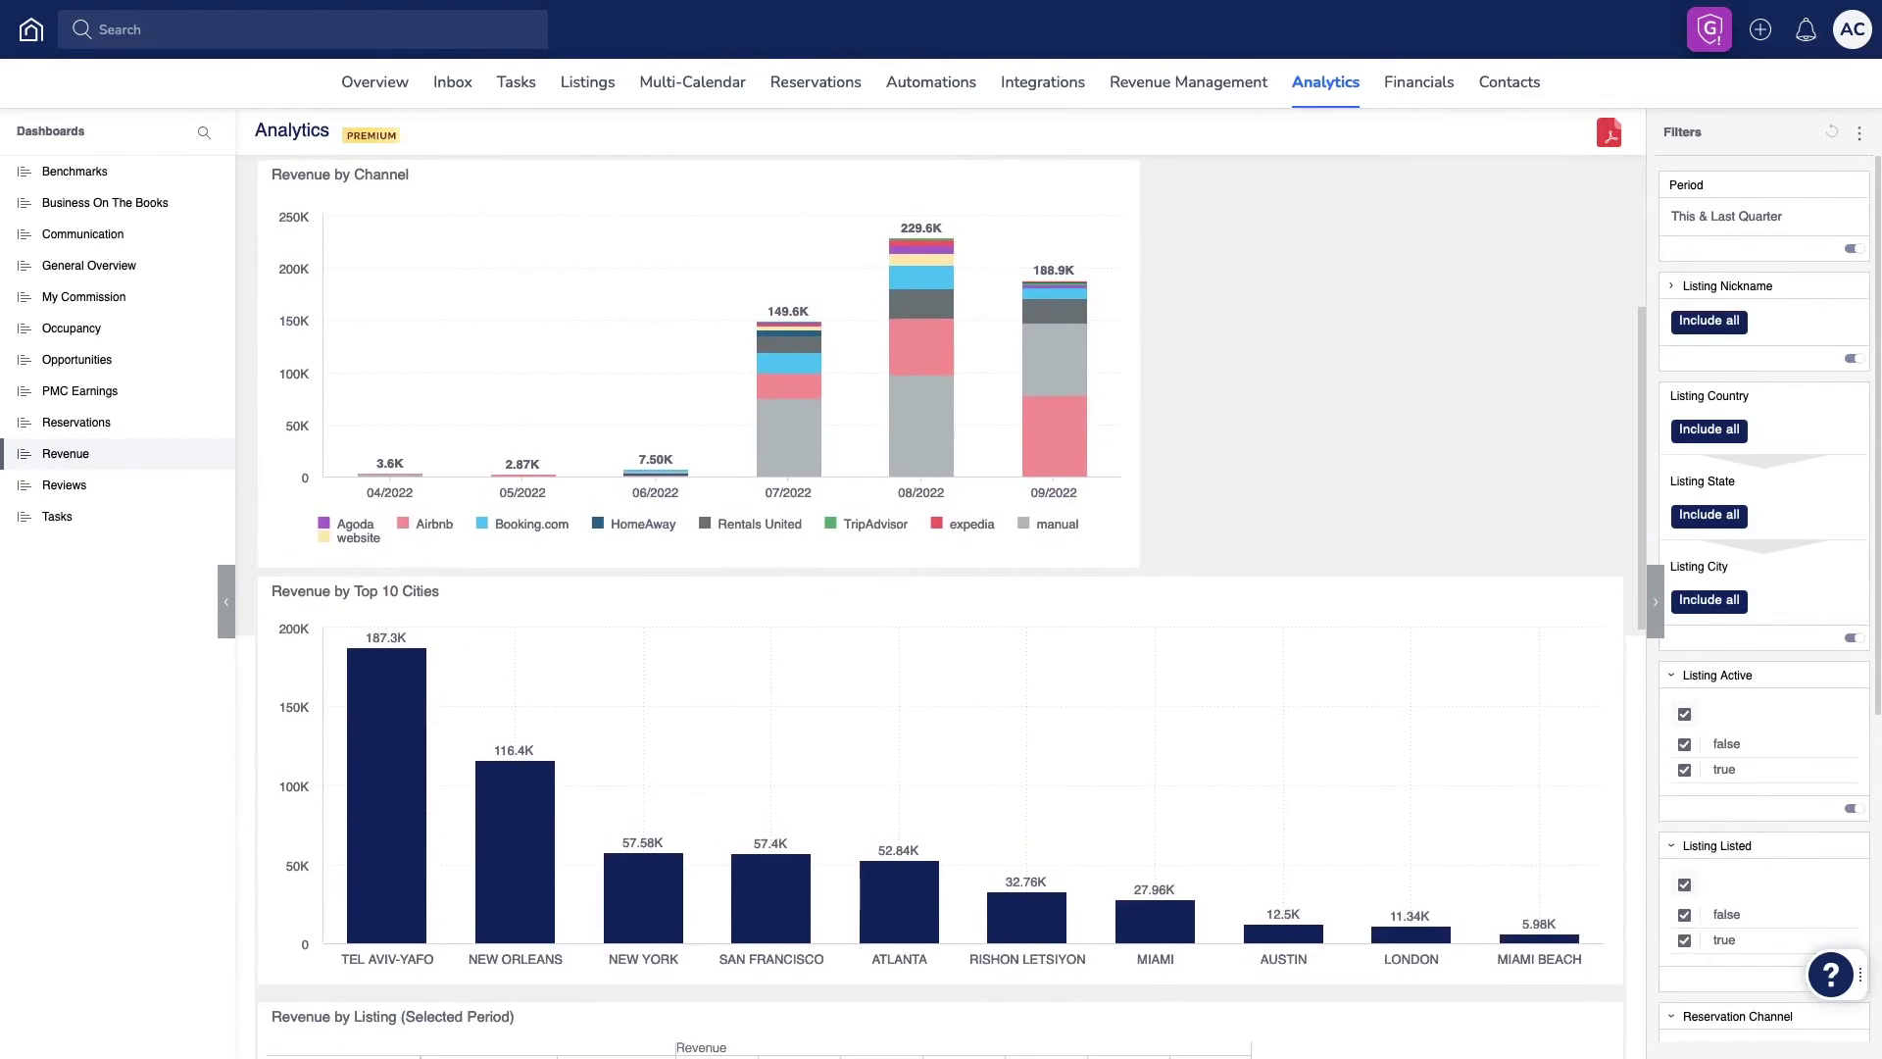
scroll(942, 603, "down", 1)
scroll(941, 604, "down", 1)
scroll(941, 602, "down", 1)
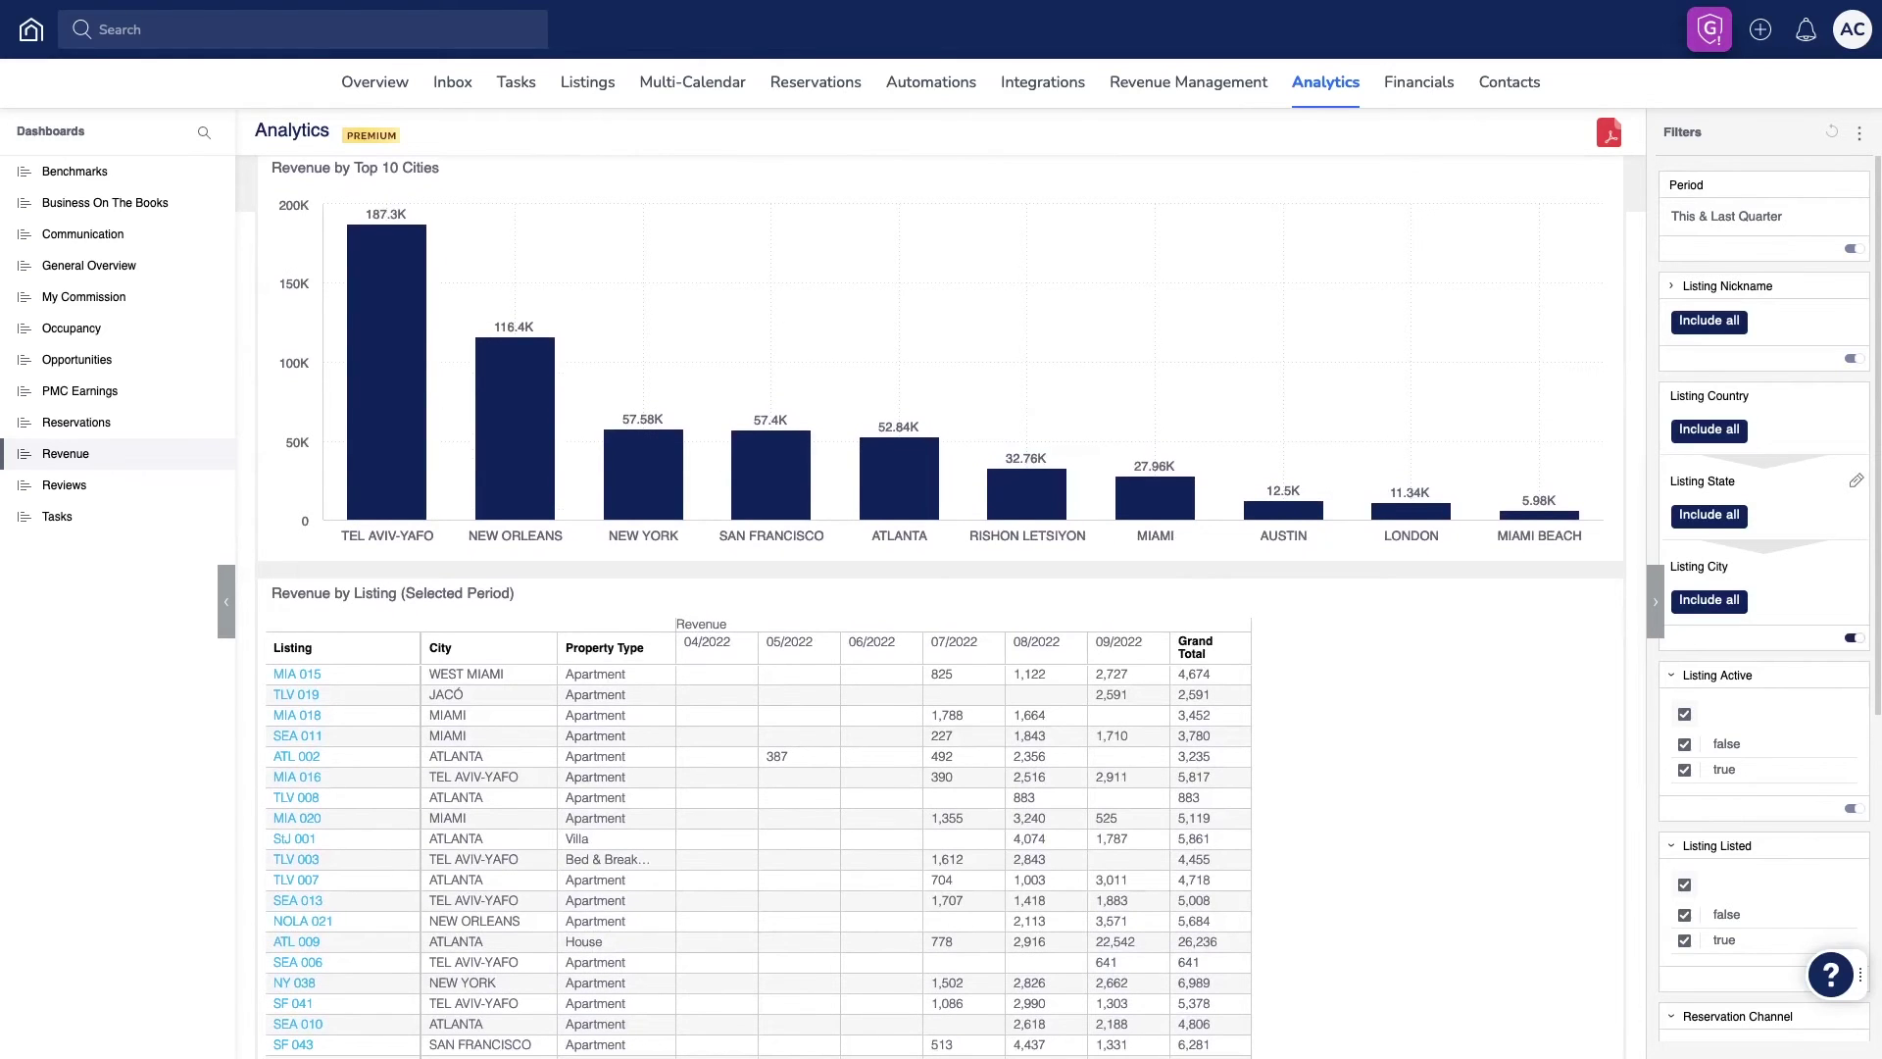
scroll(942, 588, "down", 5)
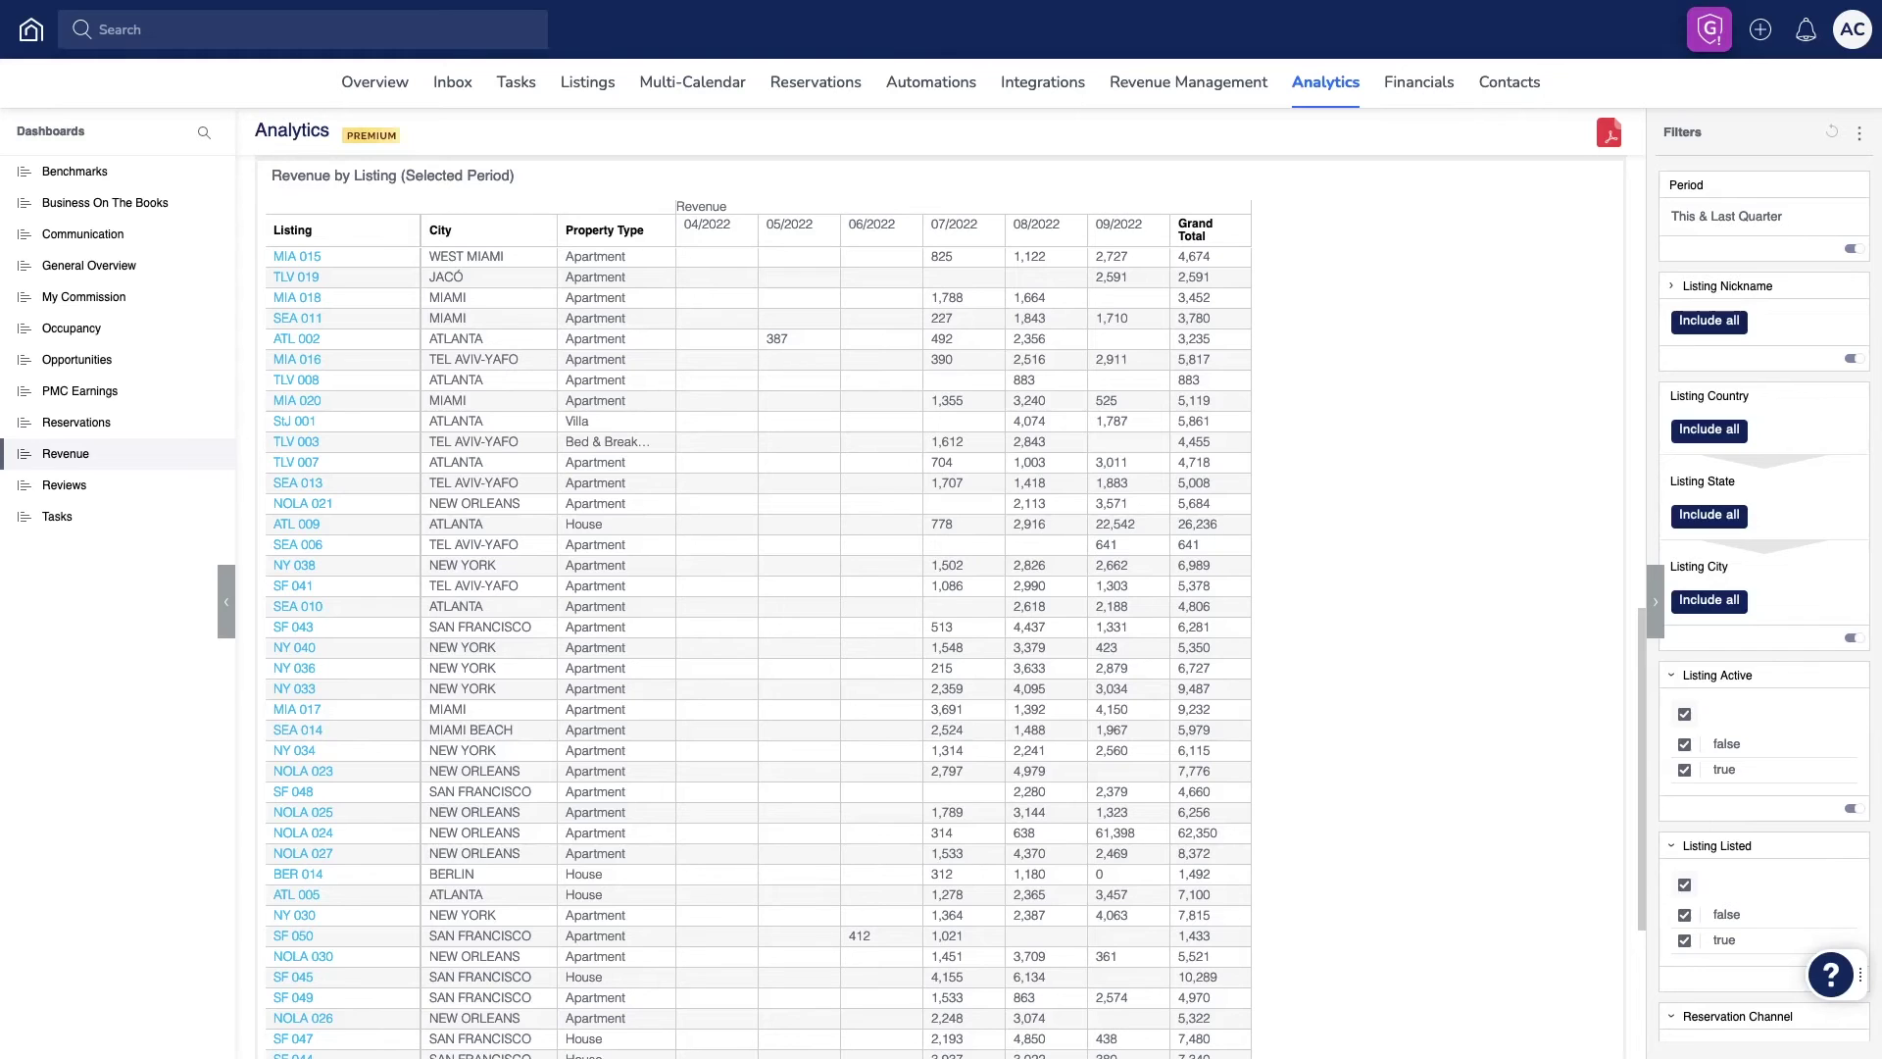
Open Reviews and start a thank-you reply on an Airbnb review from Reviews Data.
left_click(63, 483)
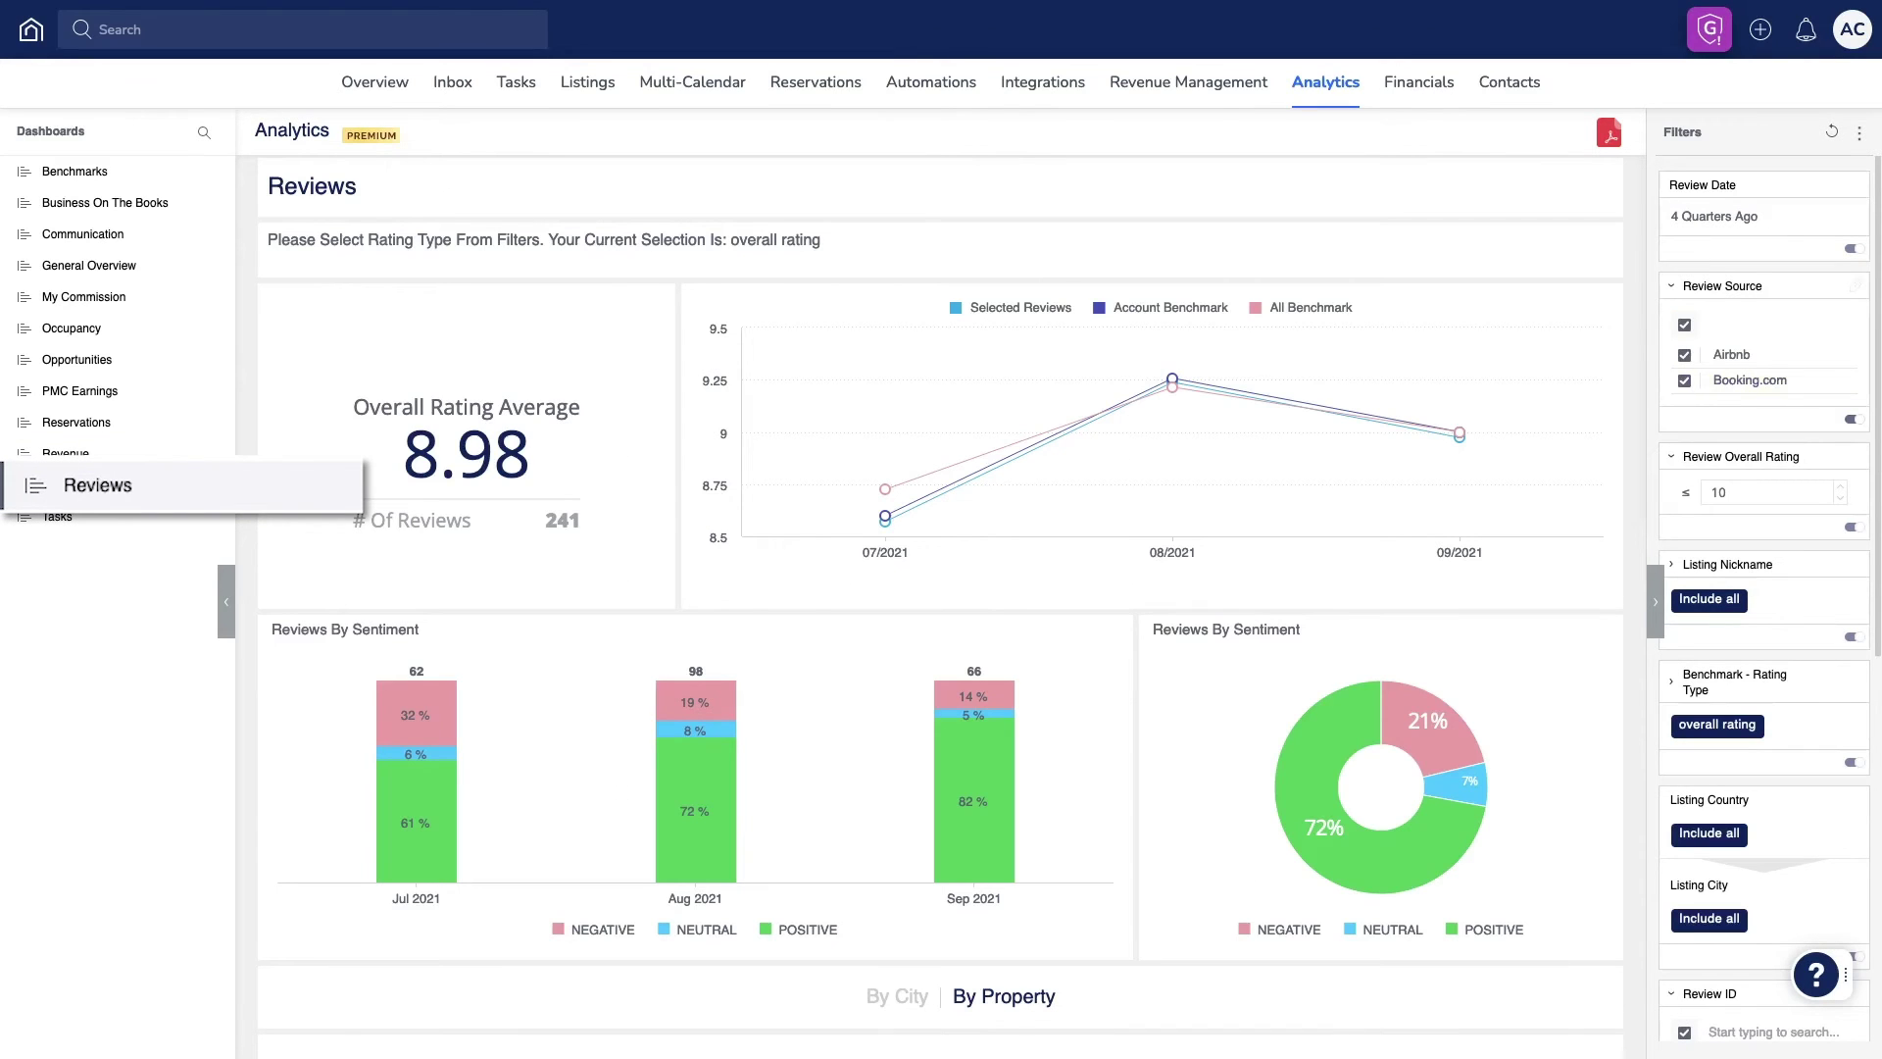
scroll(941, 589, "down", 5)
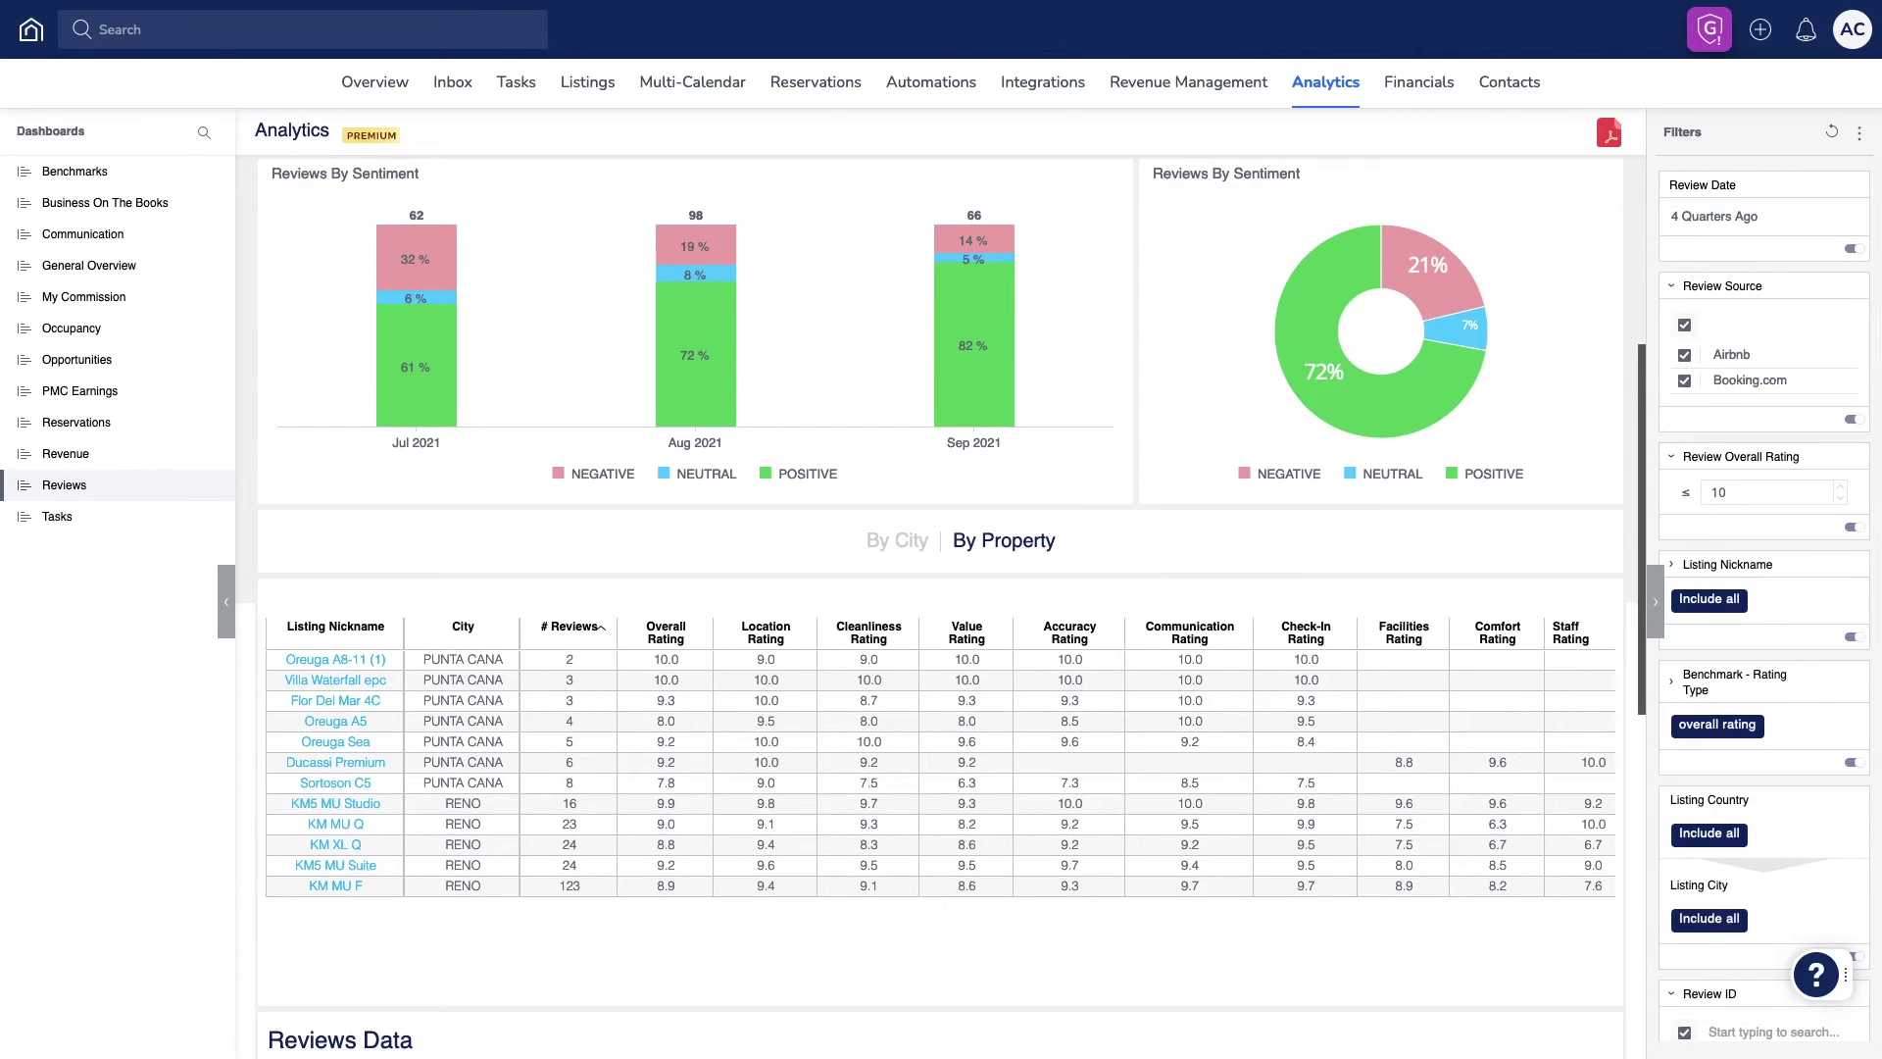
scroll(942, 588, "down", 3)
scroll(941, 608, "down", 2)
scroll(942, 608, "down", 1)
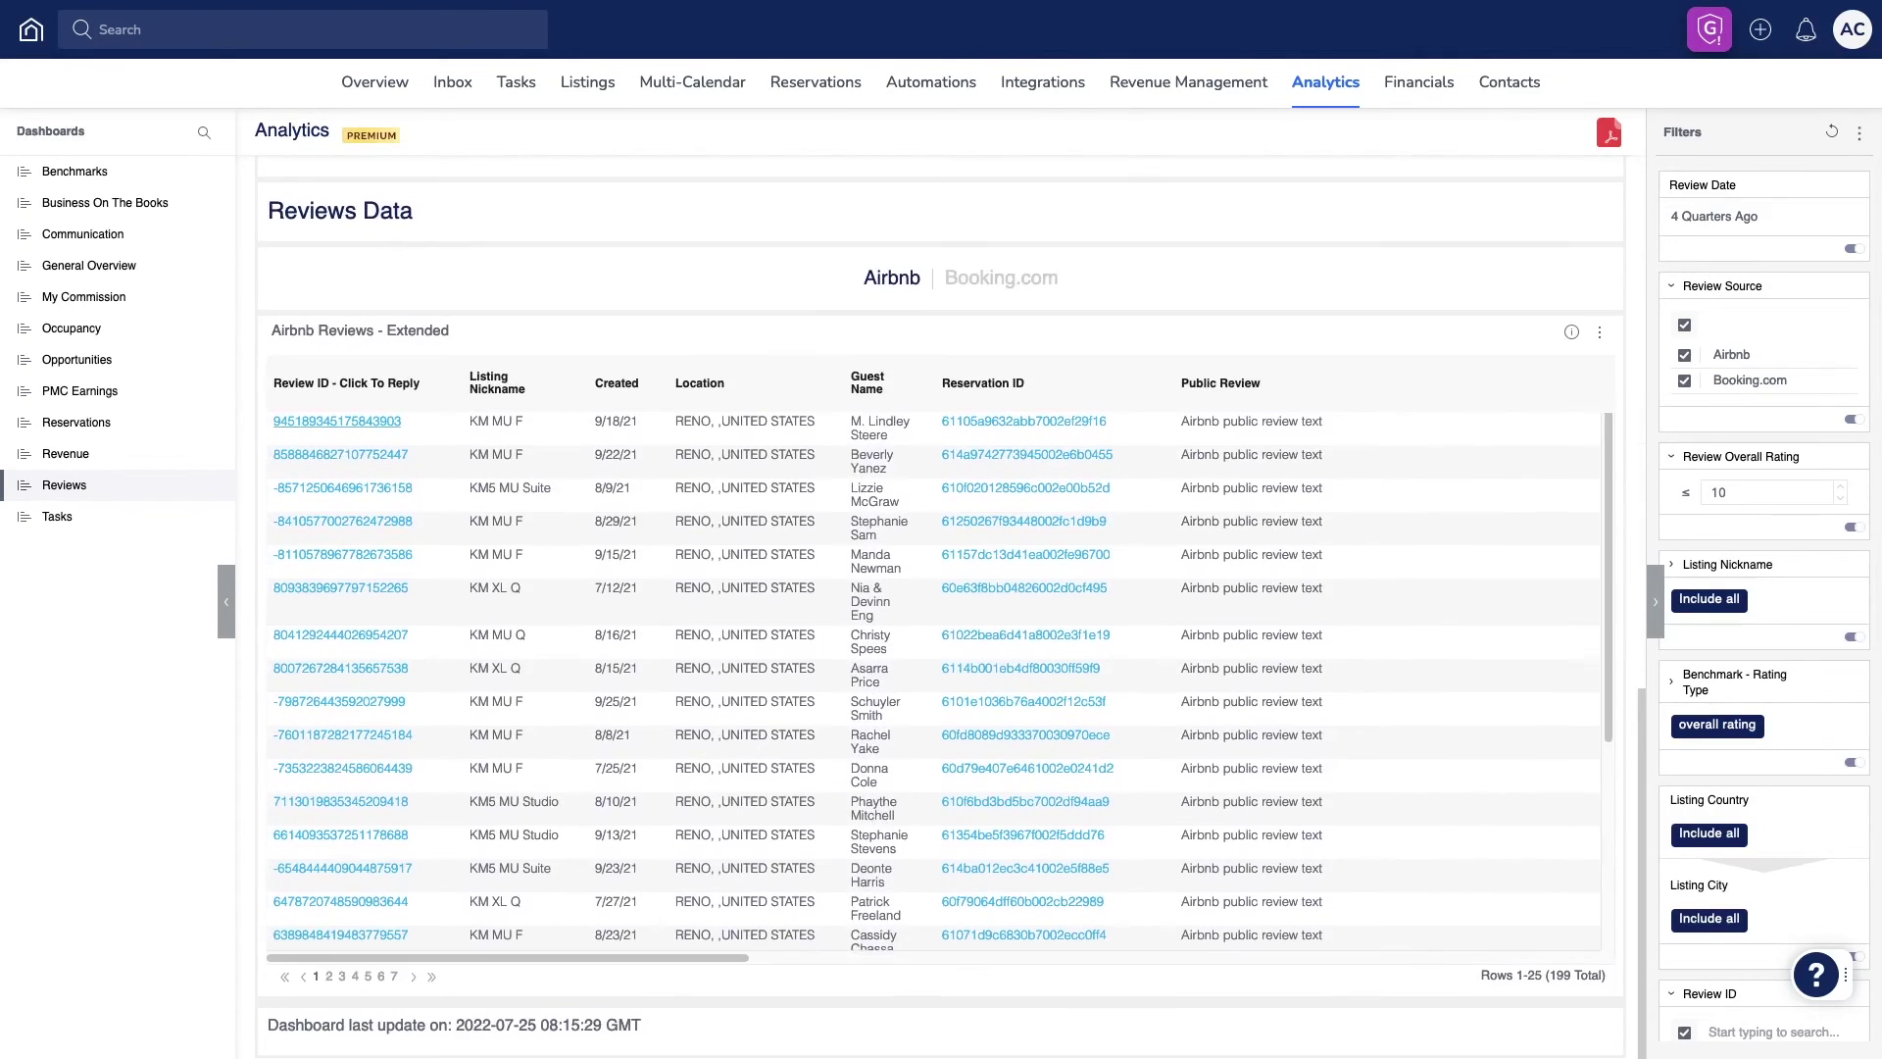
left_click(326, 585)
type("Thank you")
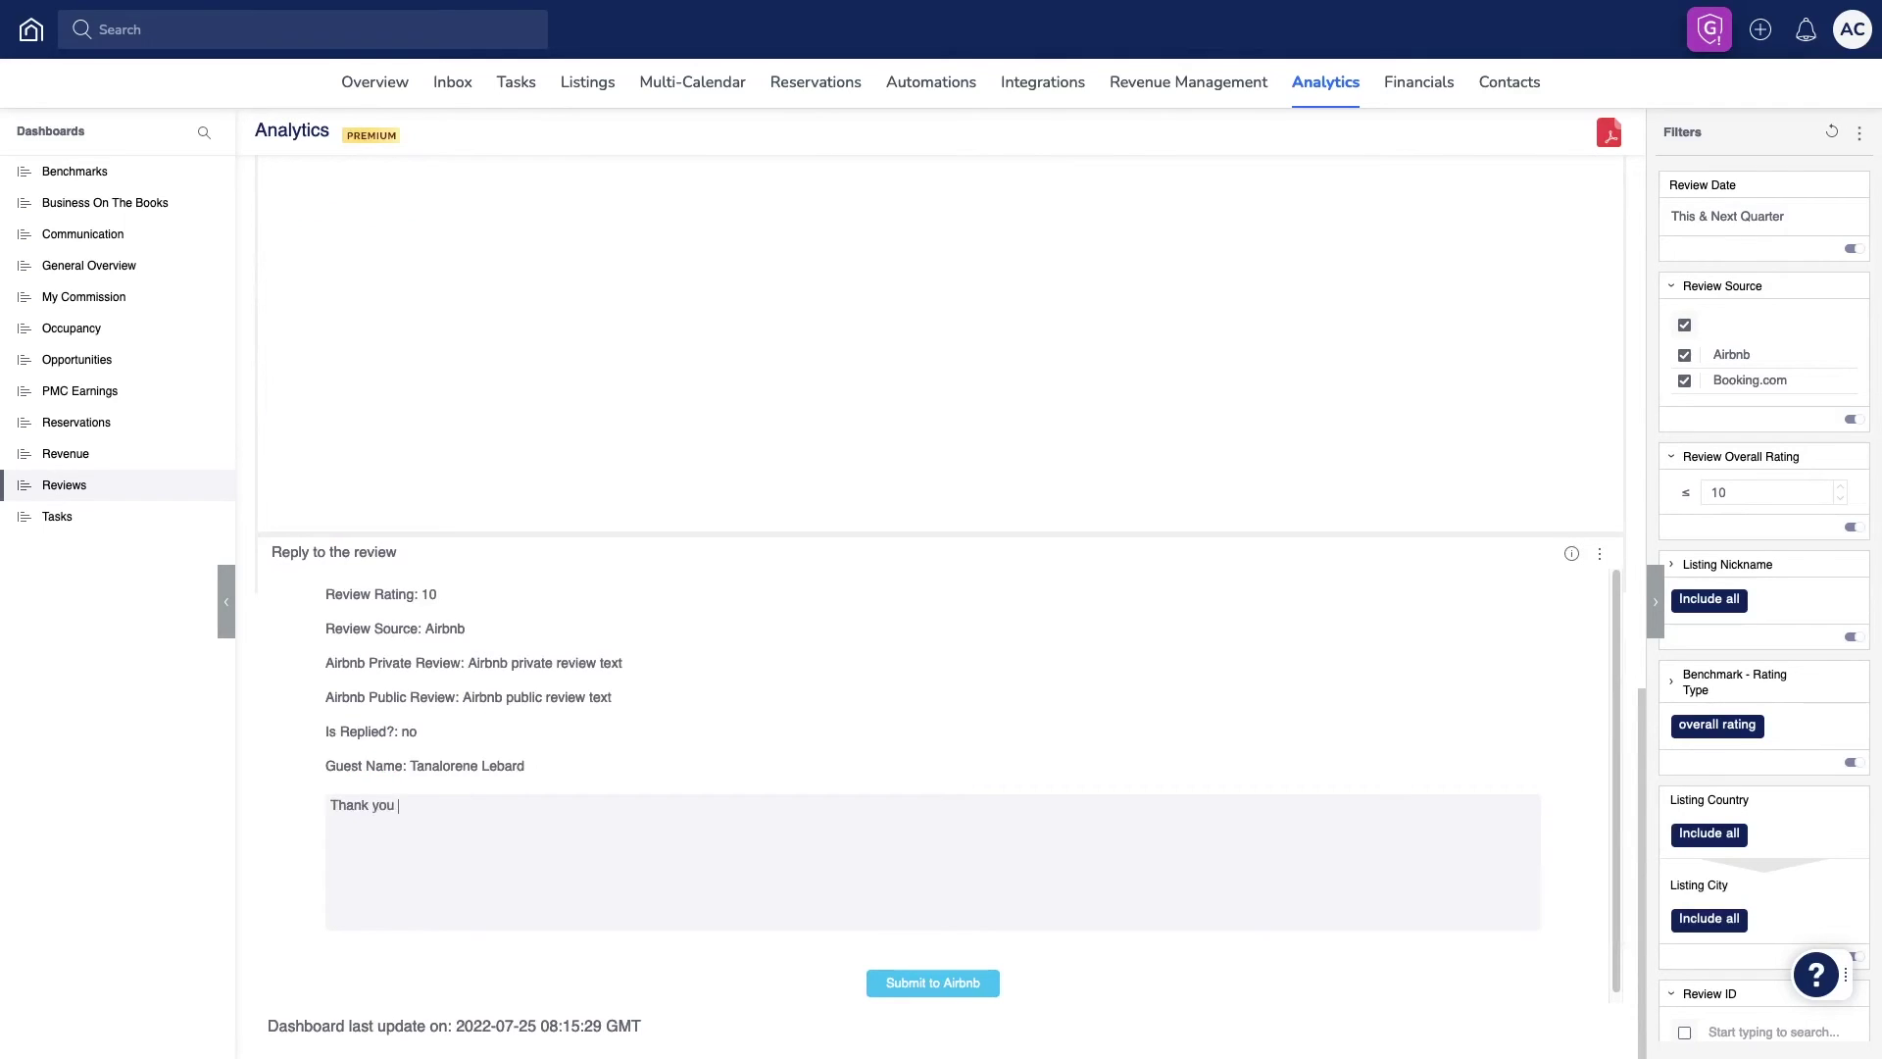
type(" for your review")
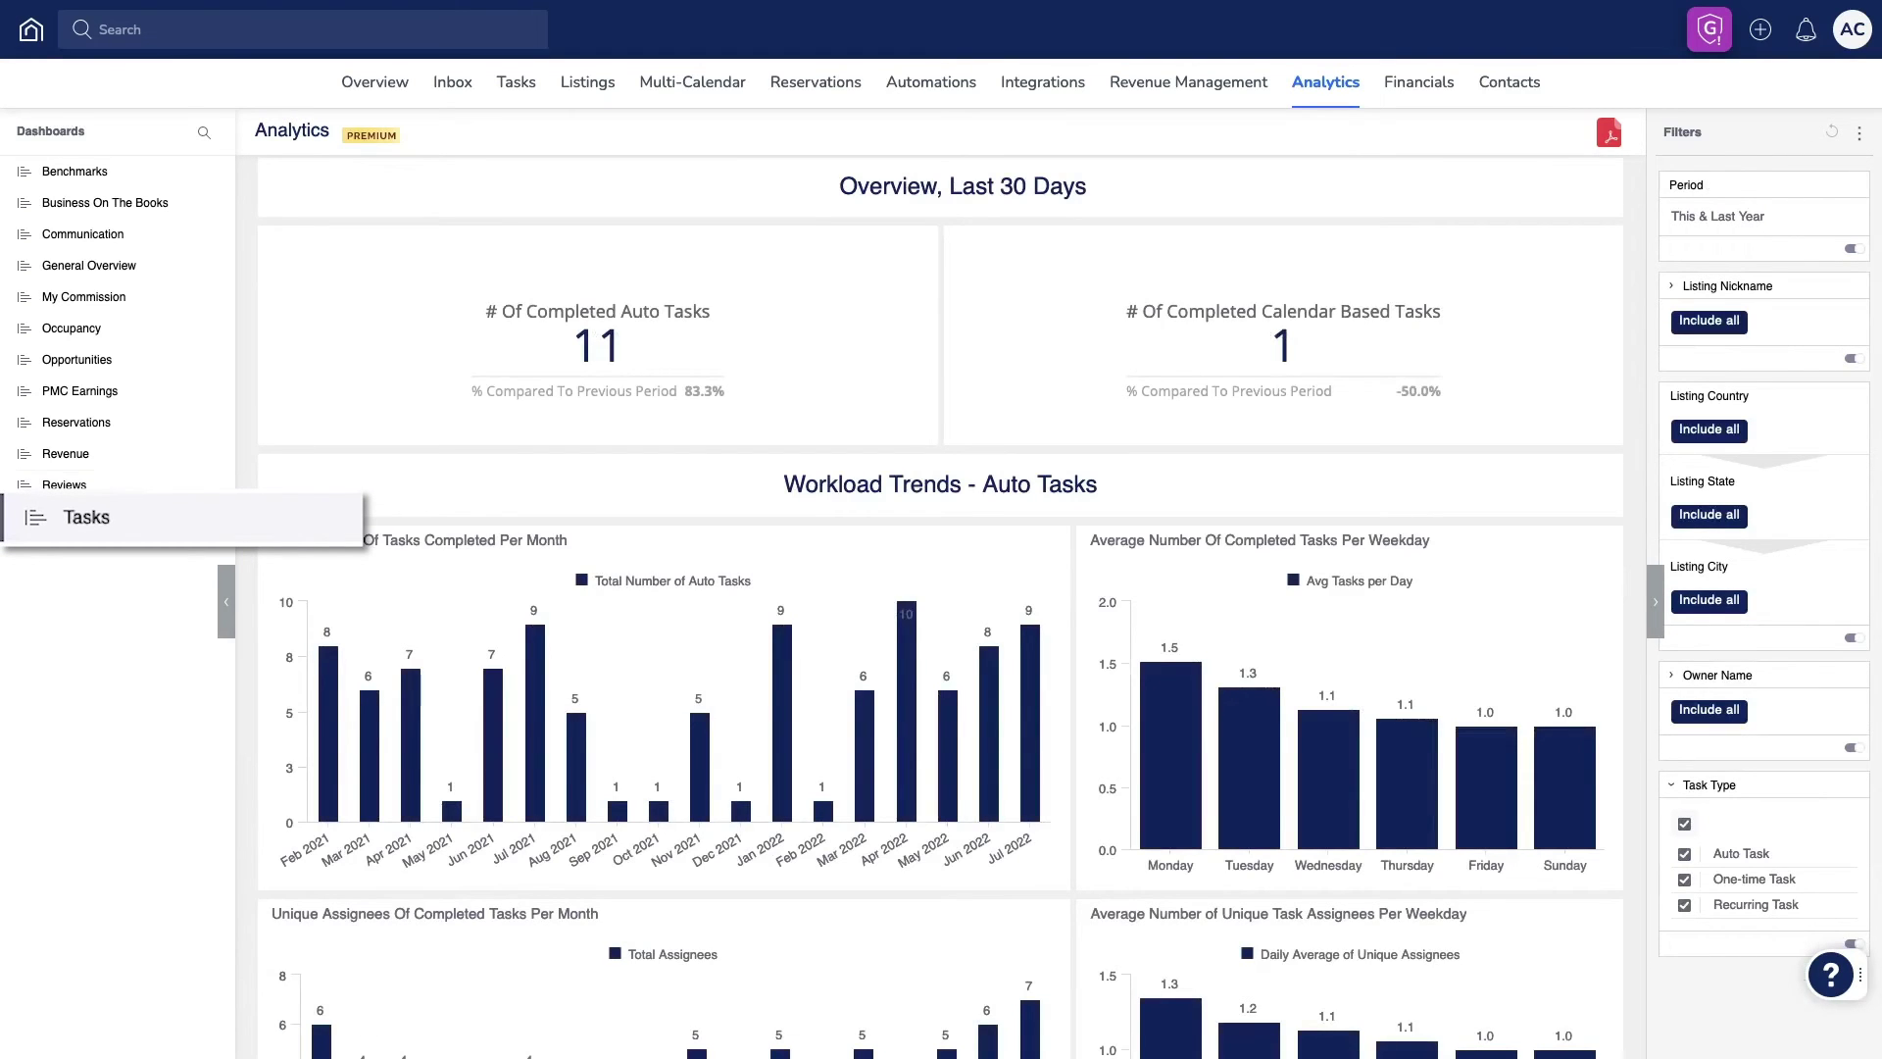
scroll(941, 603, "down", 4)
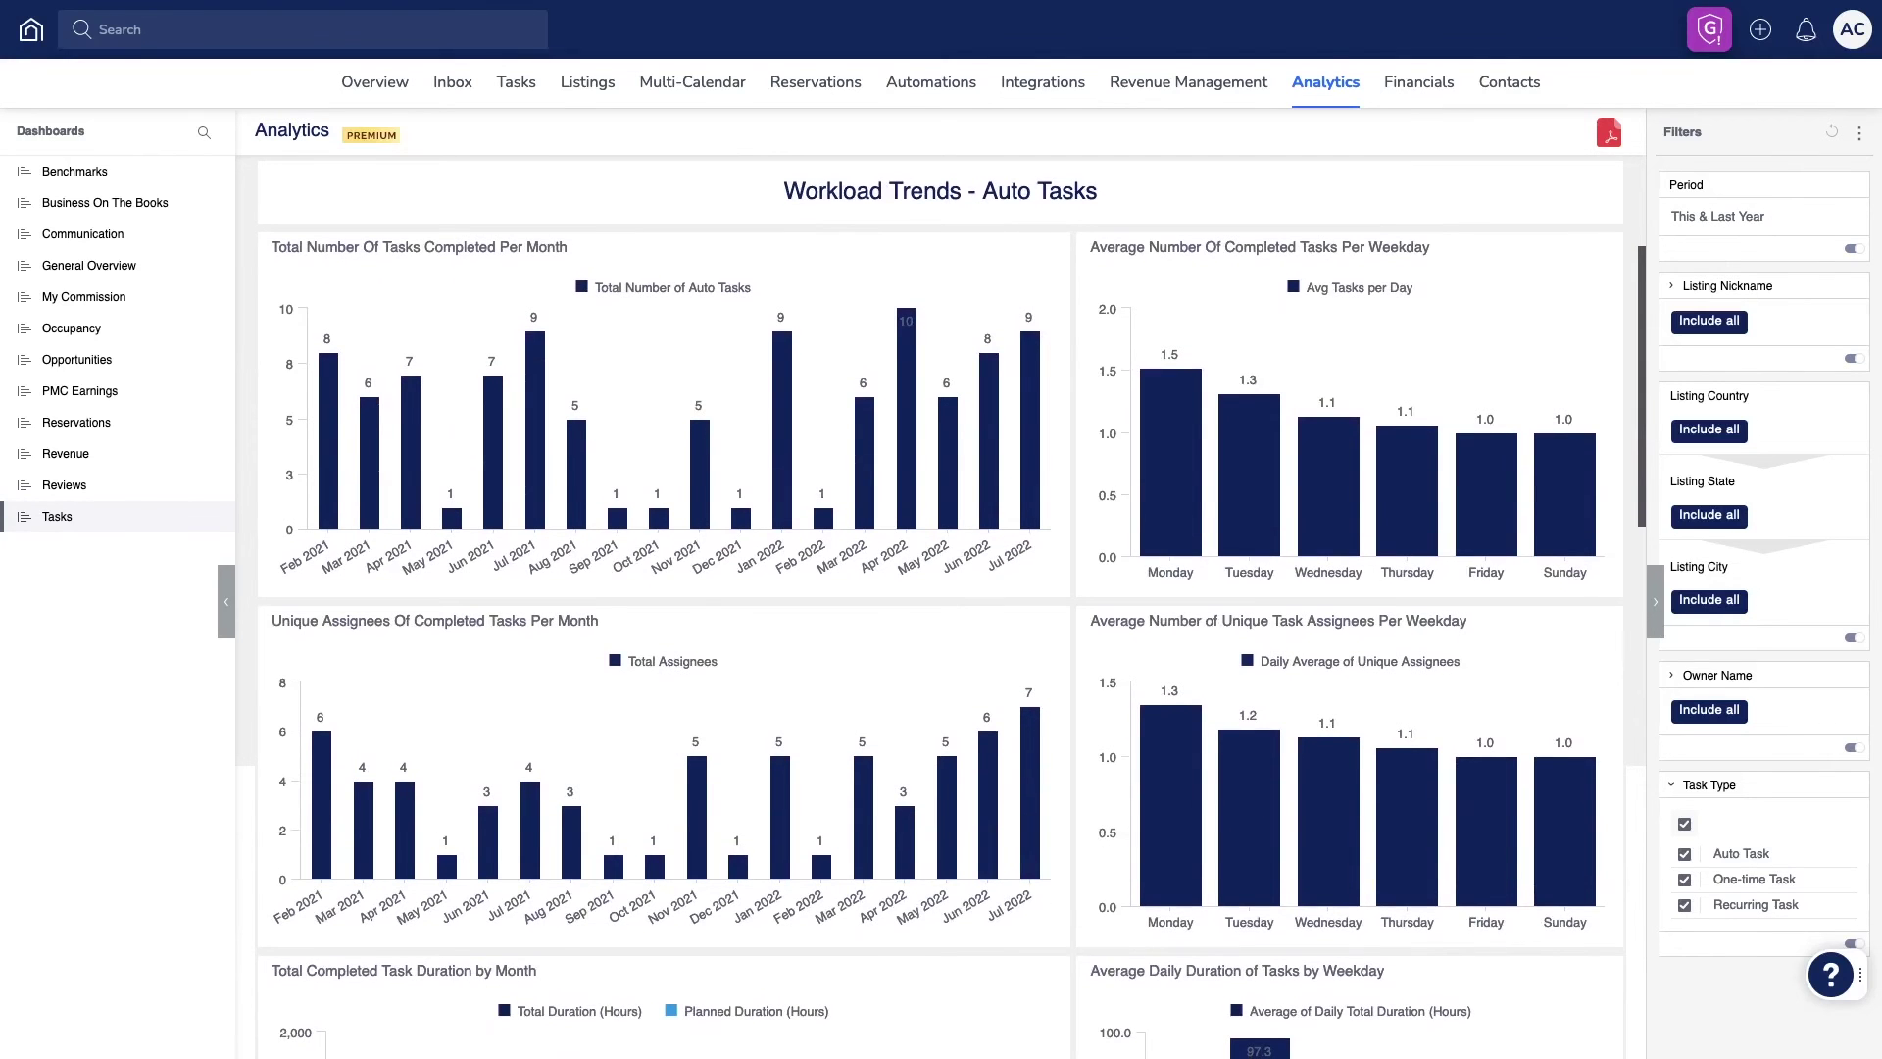
scroll(942, 604, "down", 3)
scroll(941, 602, "down", 2)
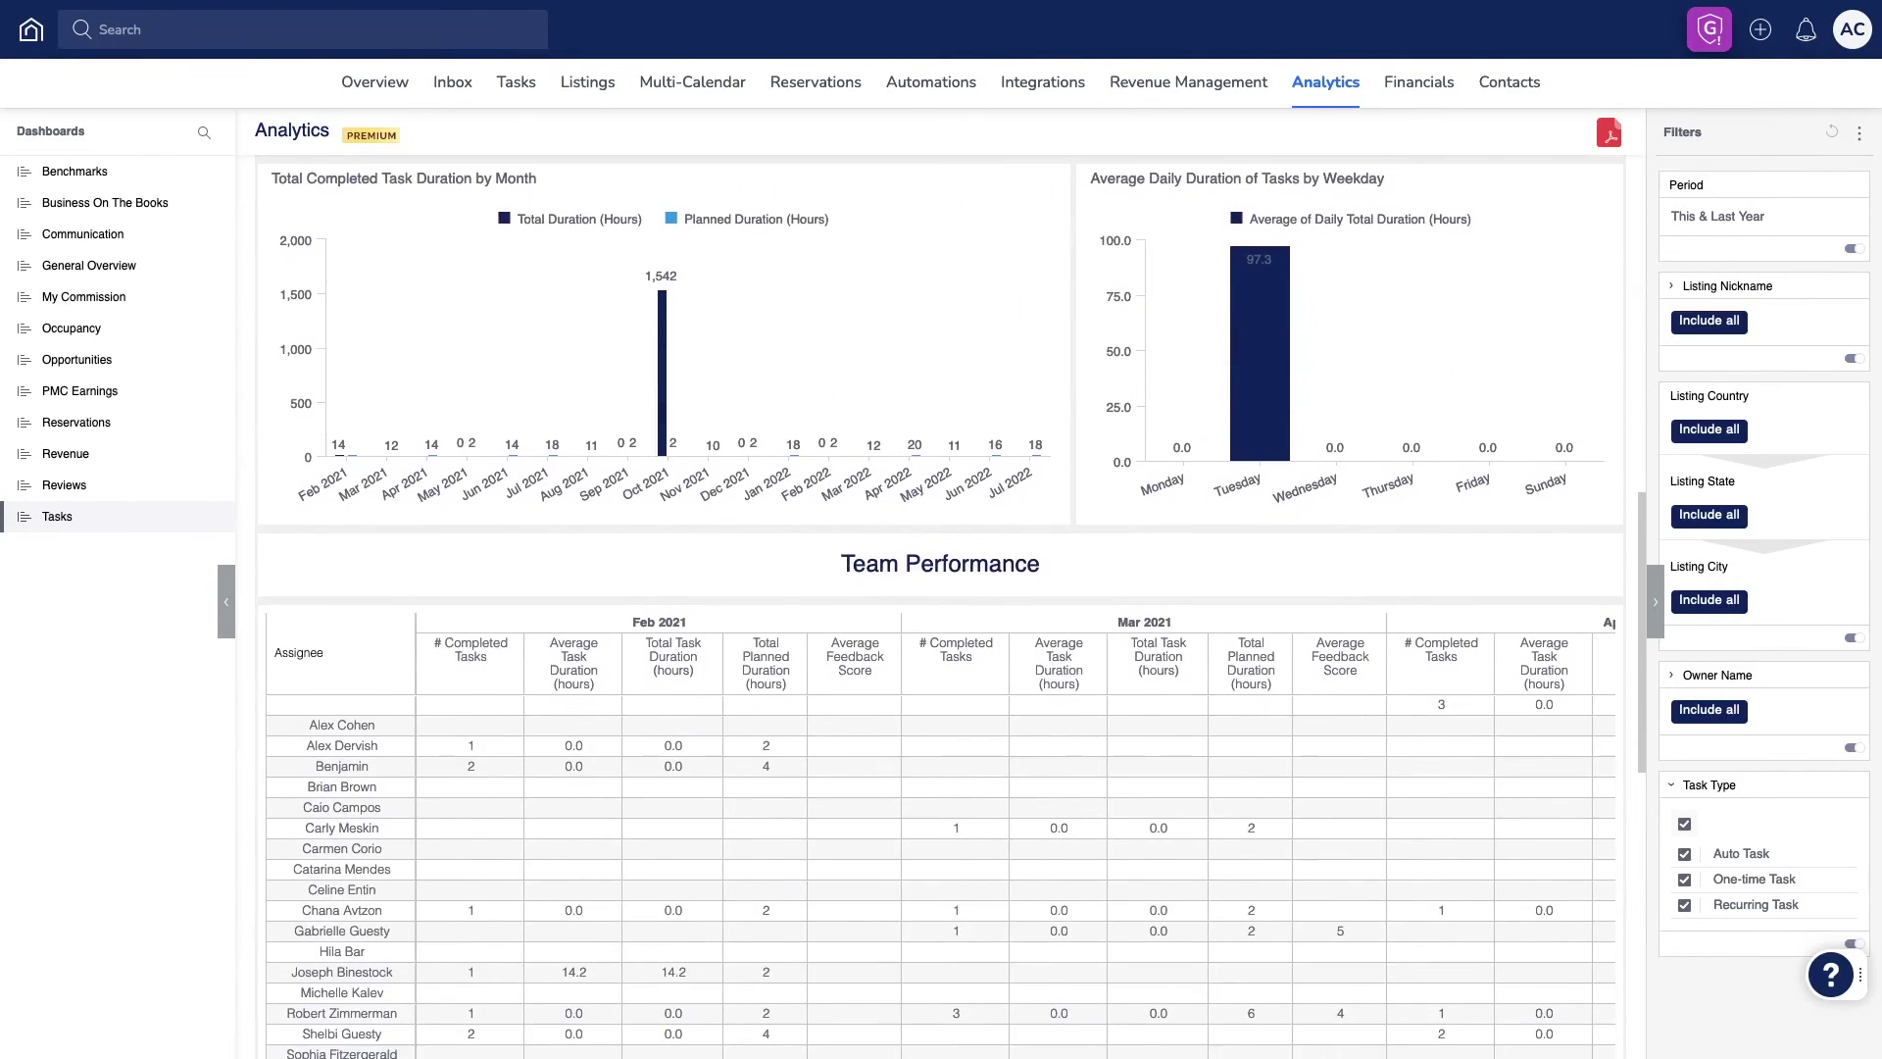
scroll(942, 603, "down", 3)
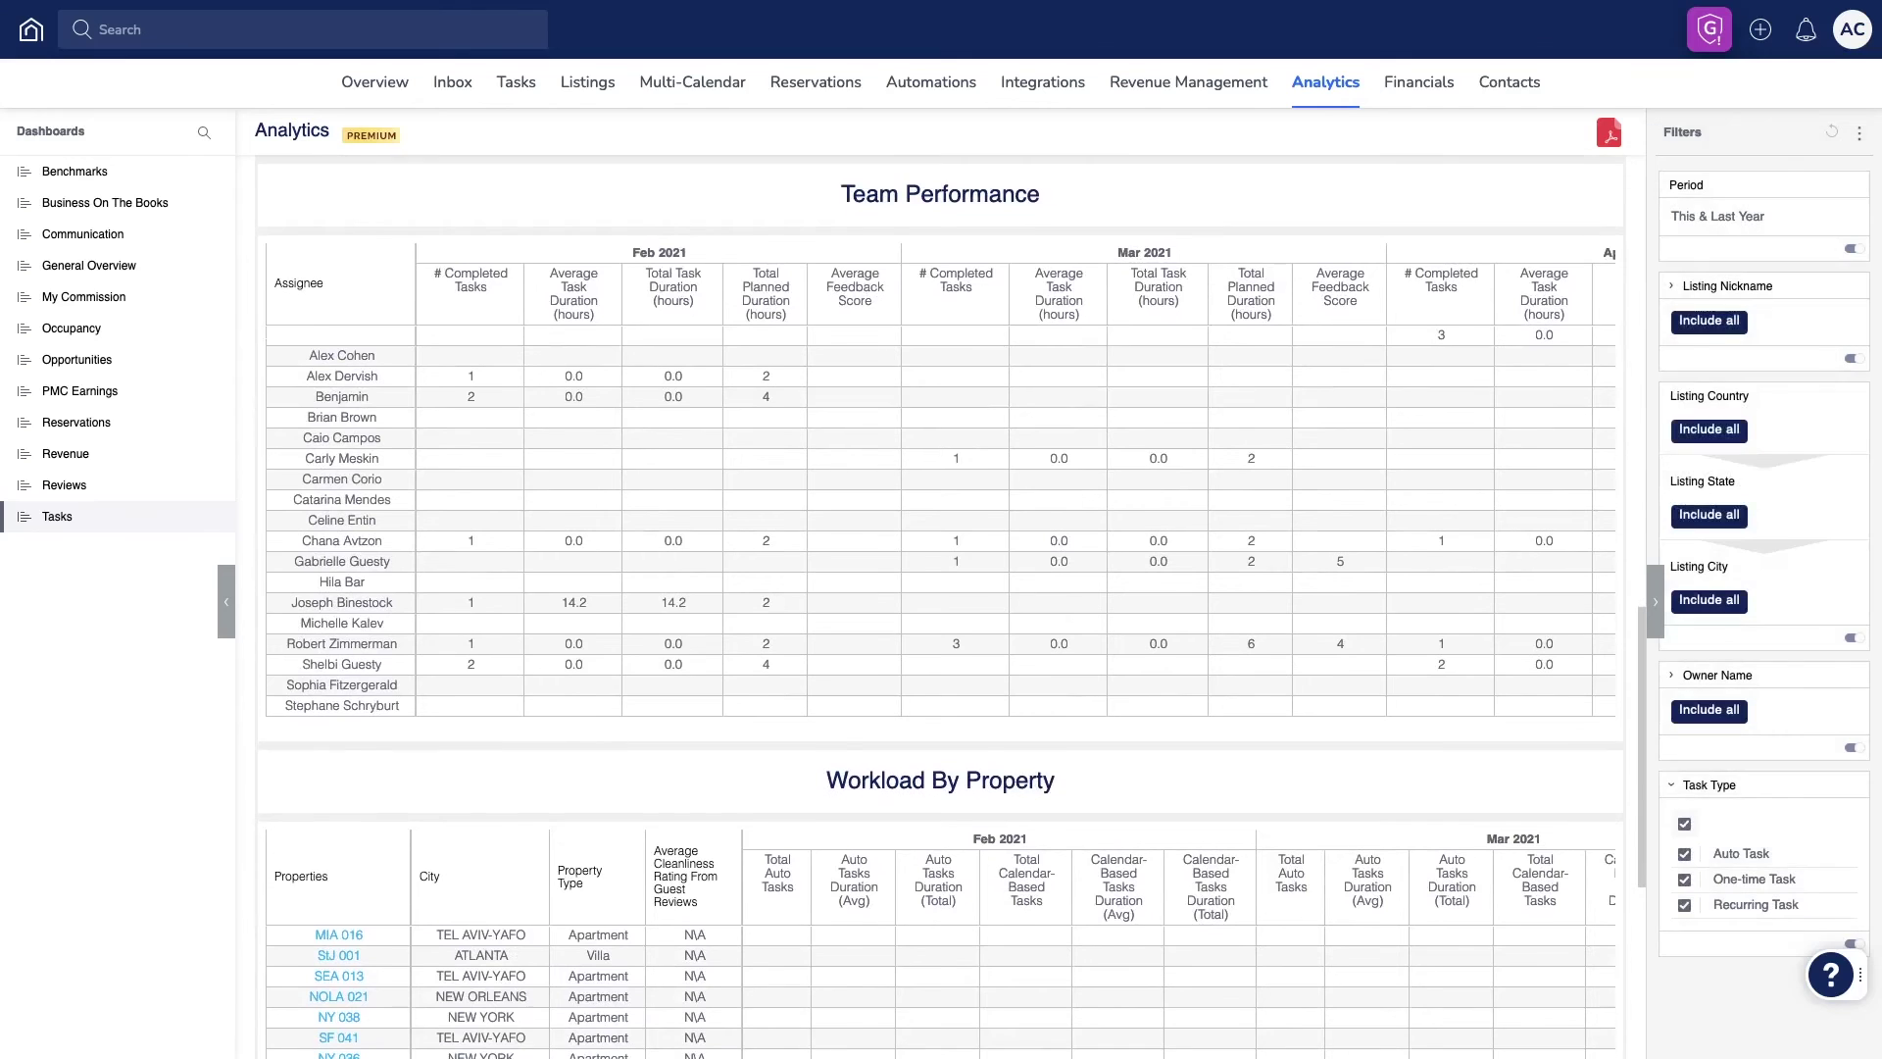
scroll(942, 603, "down", 1)
scroll(941, 602, "down", 3)
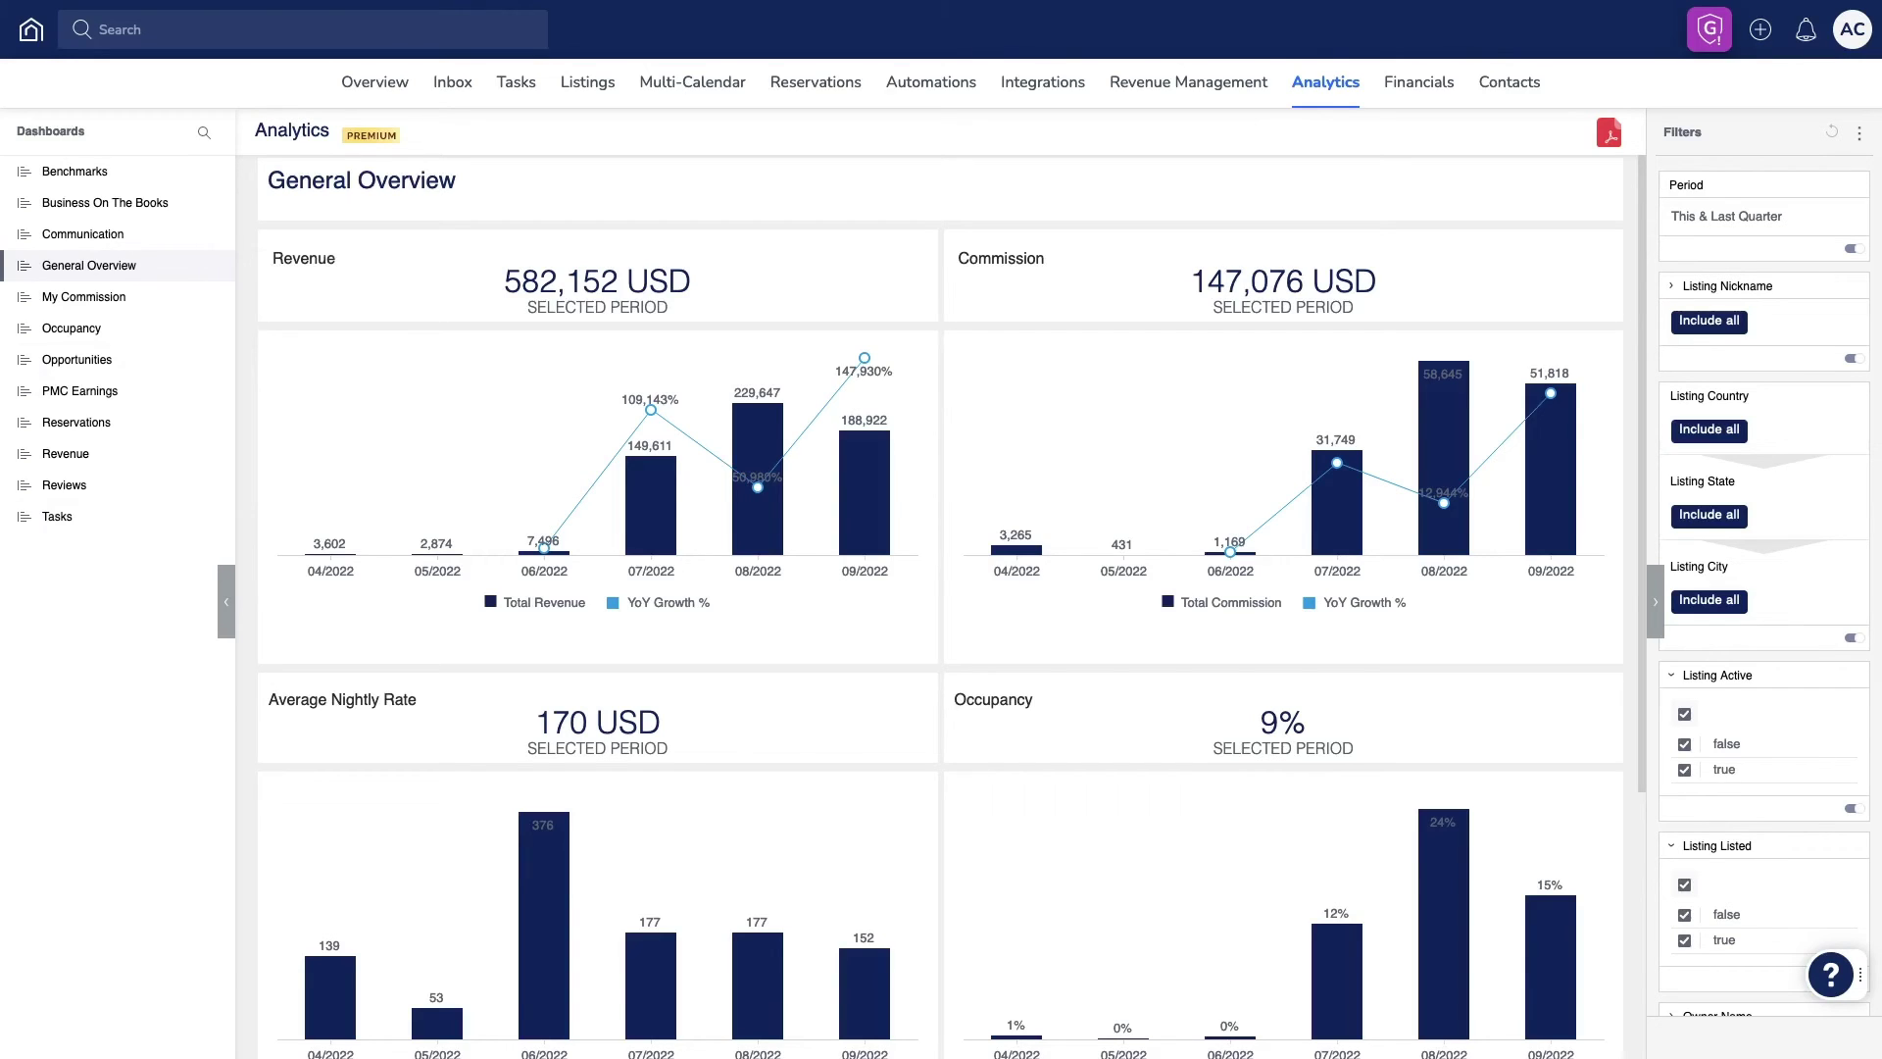
mouse_move(89, 266)
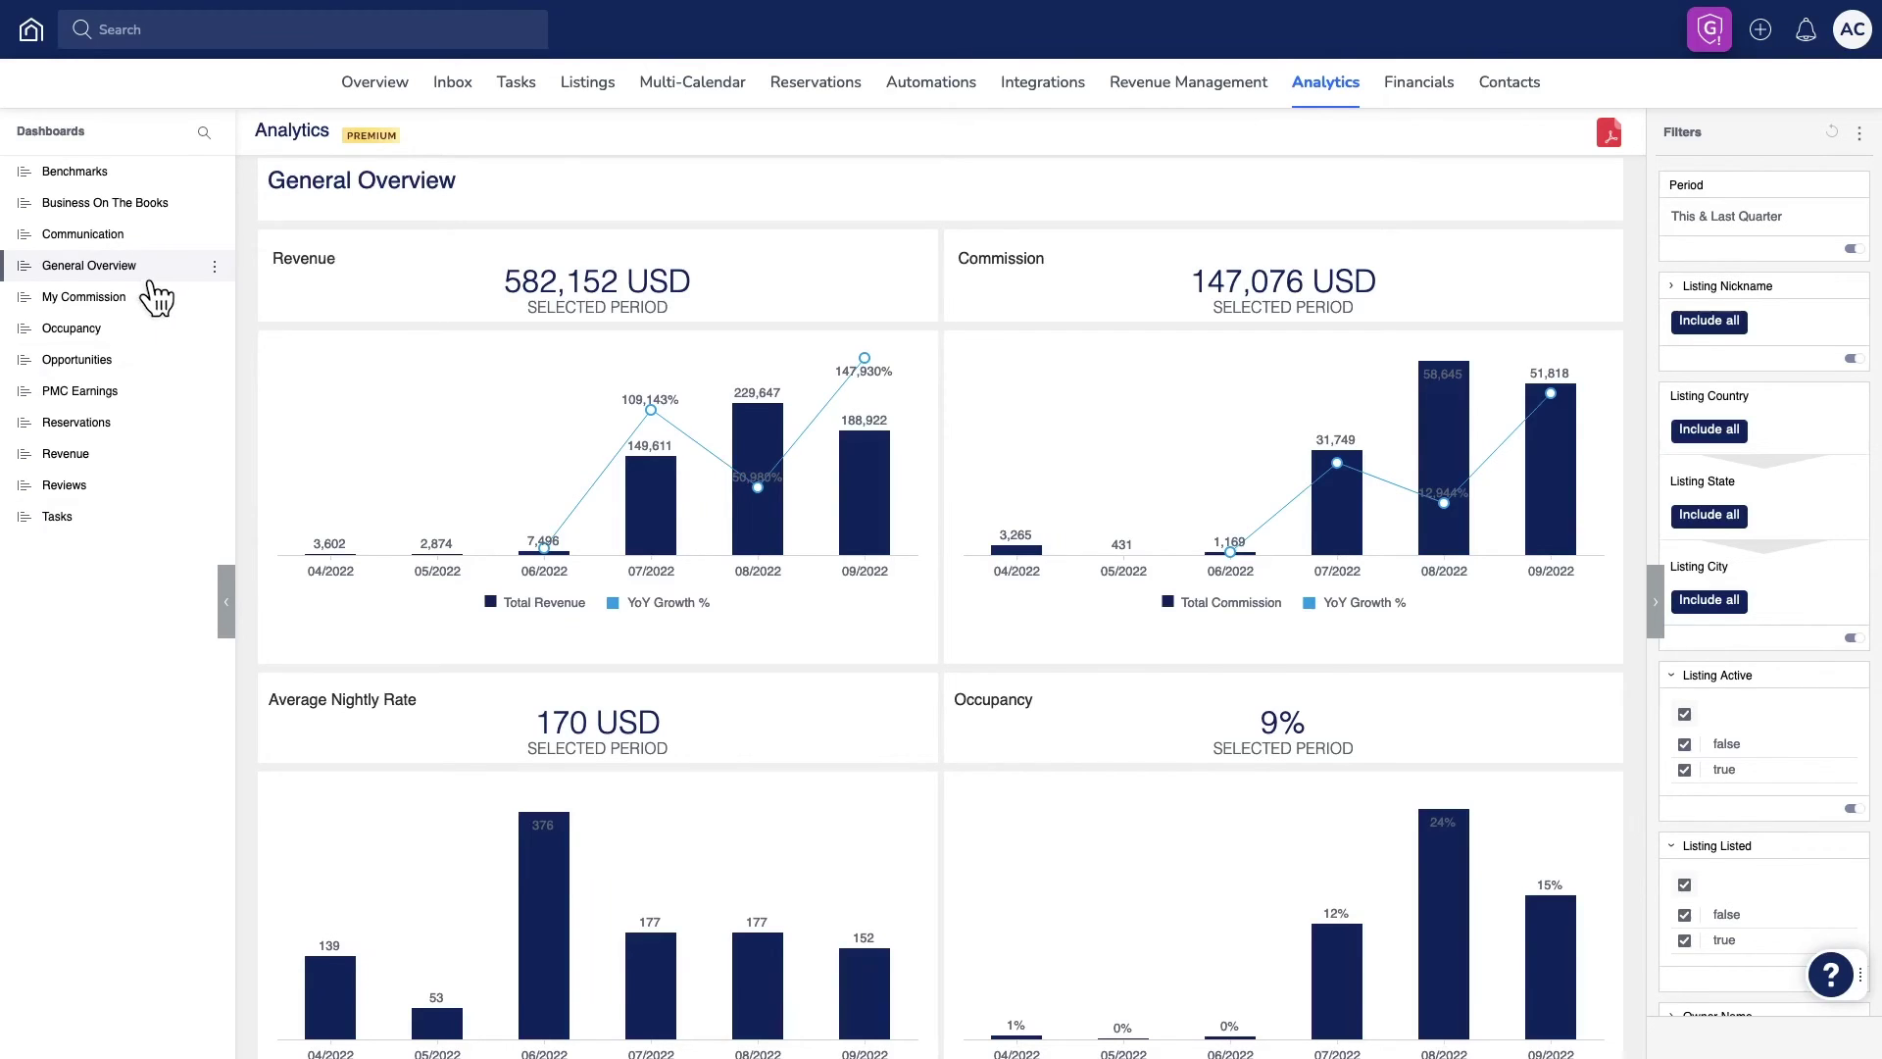
Bring up General Overview's PDF Report Settings via Download PDF, close it, and reopen it from the PDF icon.
left_click(214, 268)
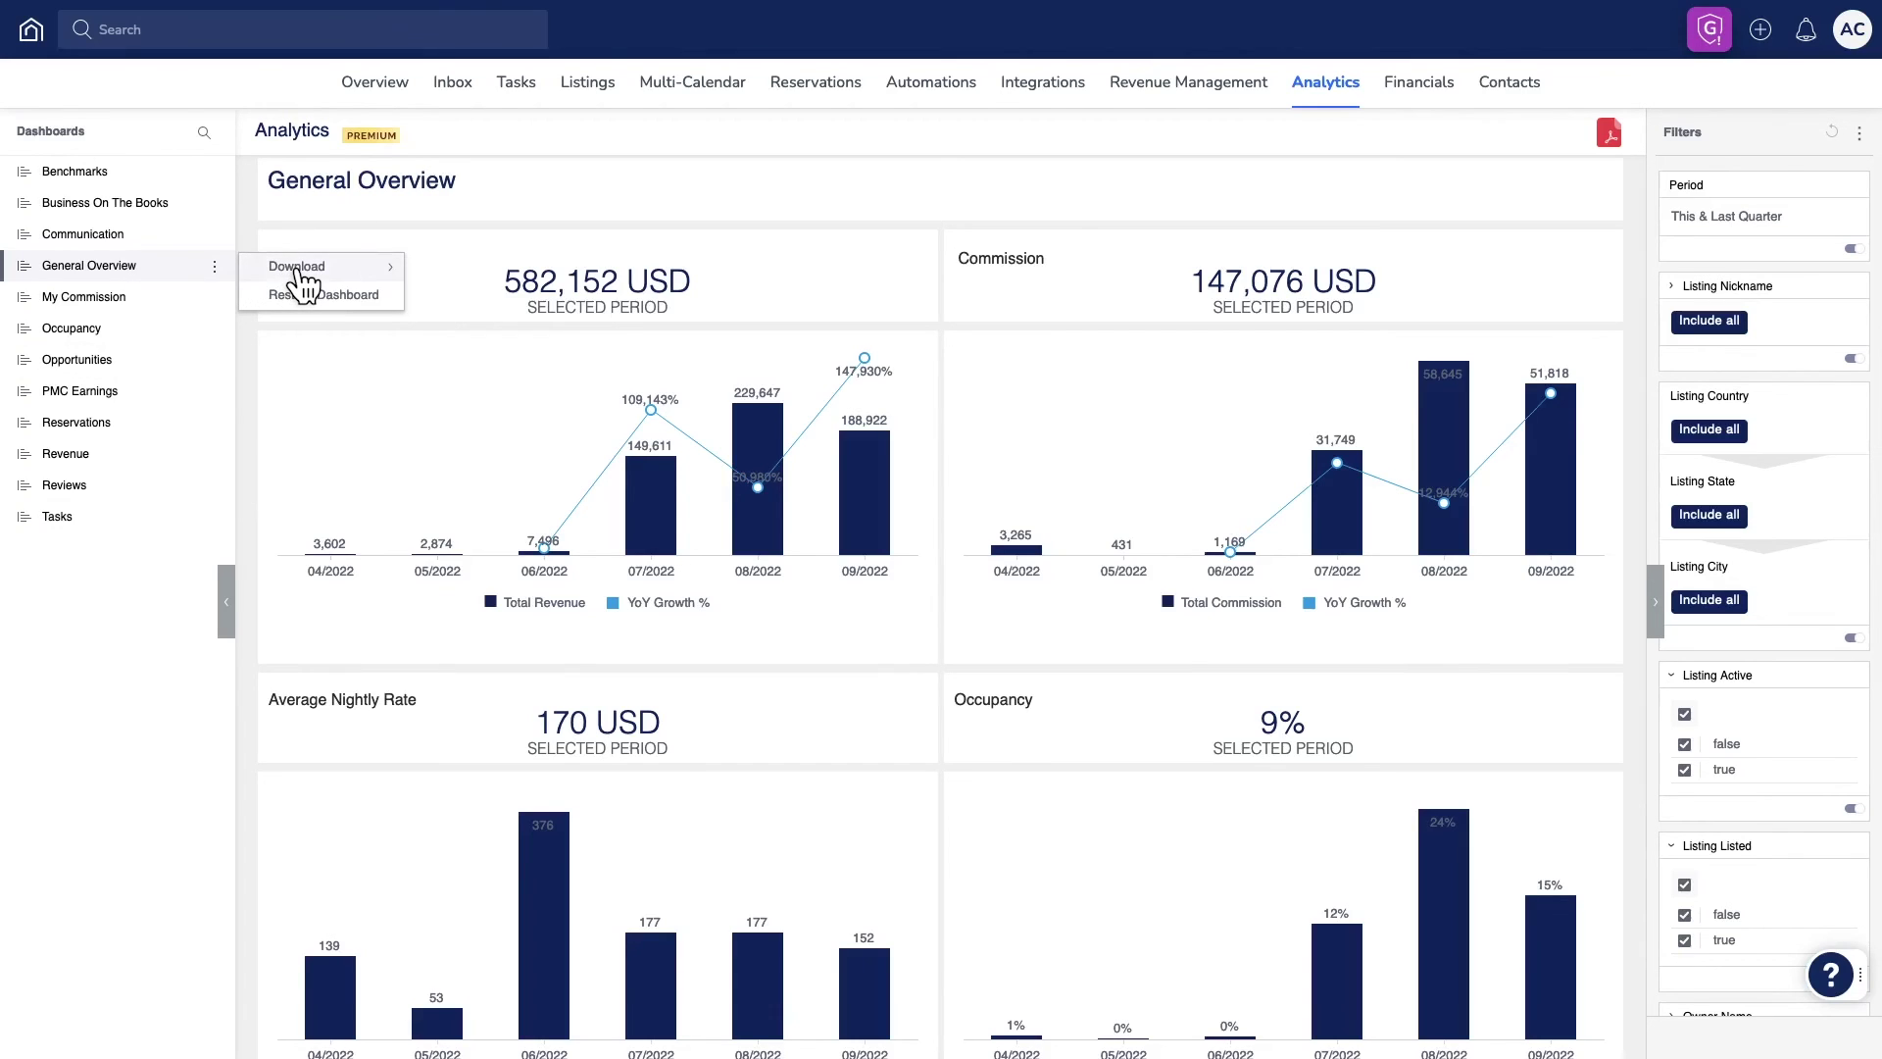
mouse_move(321, 267)
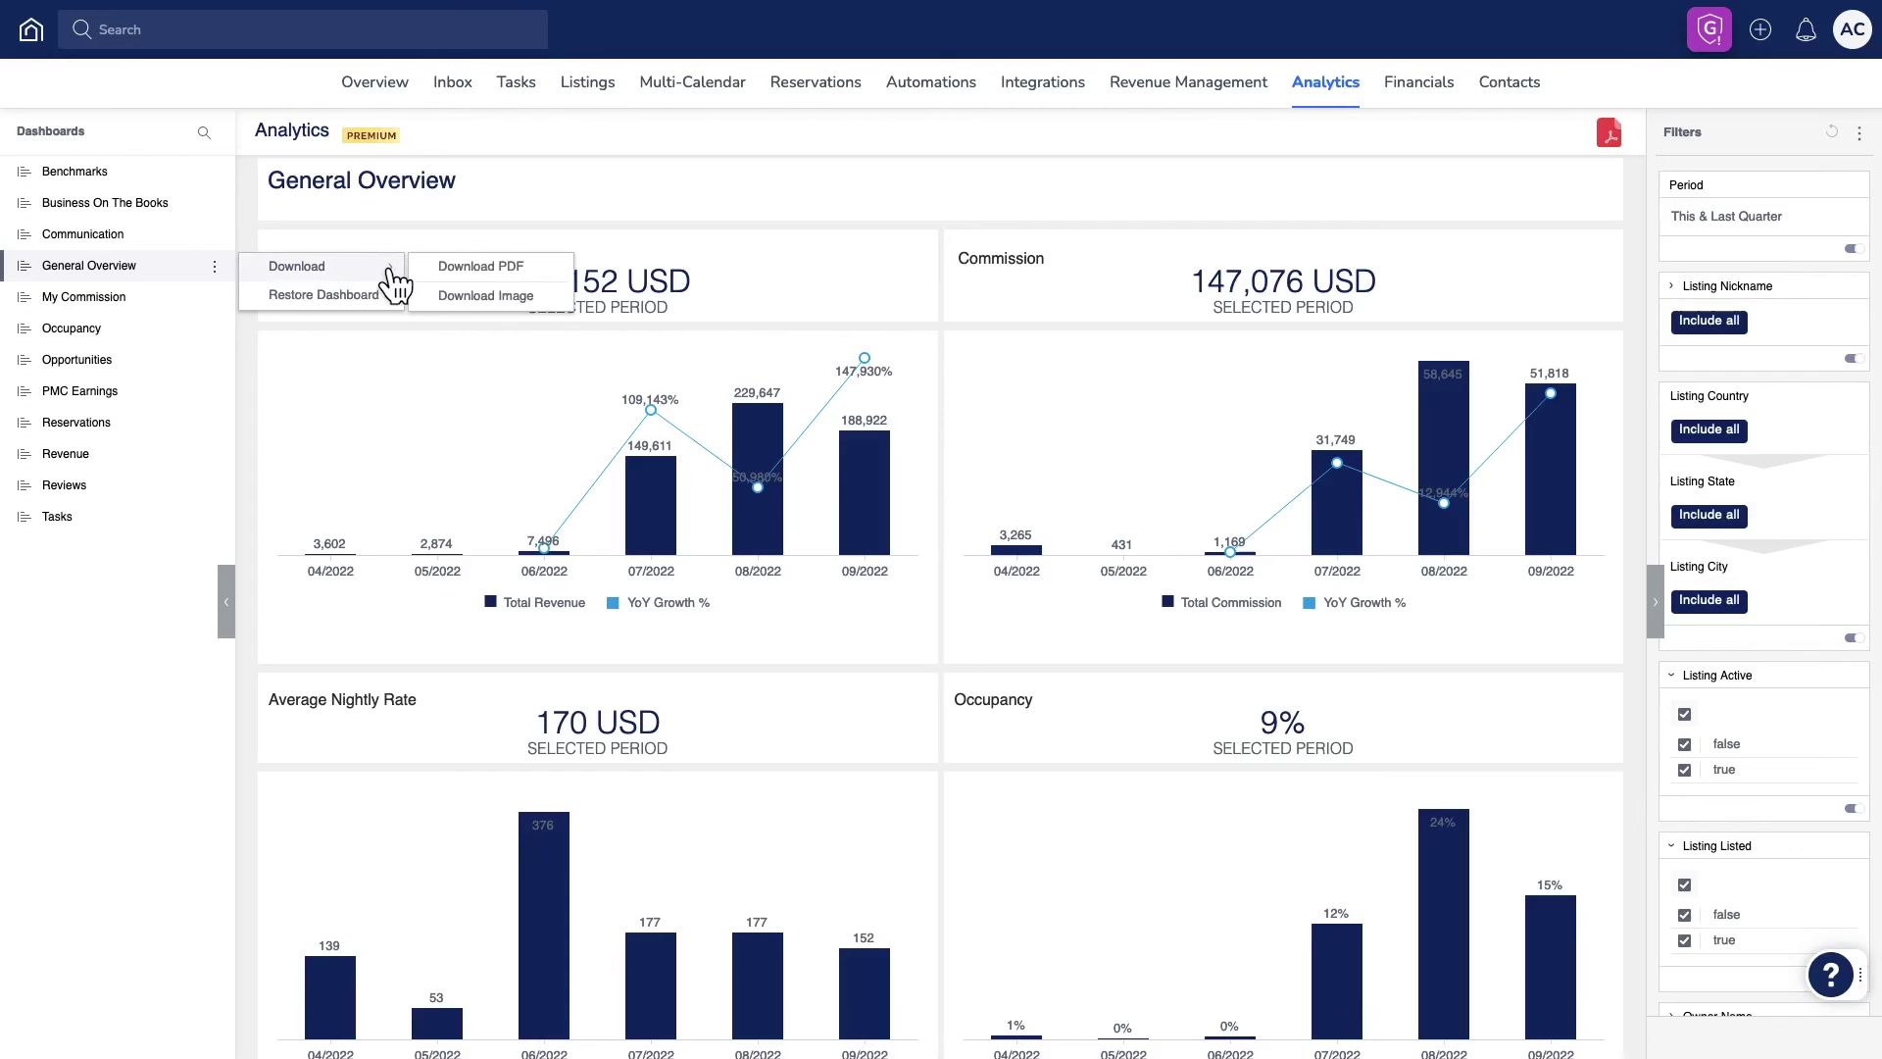
left_click(481, 269)
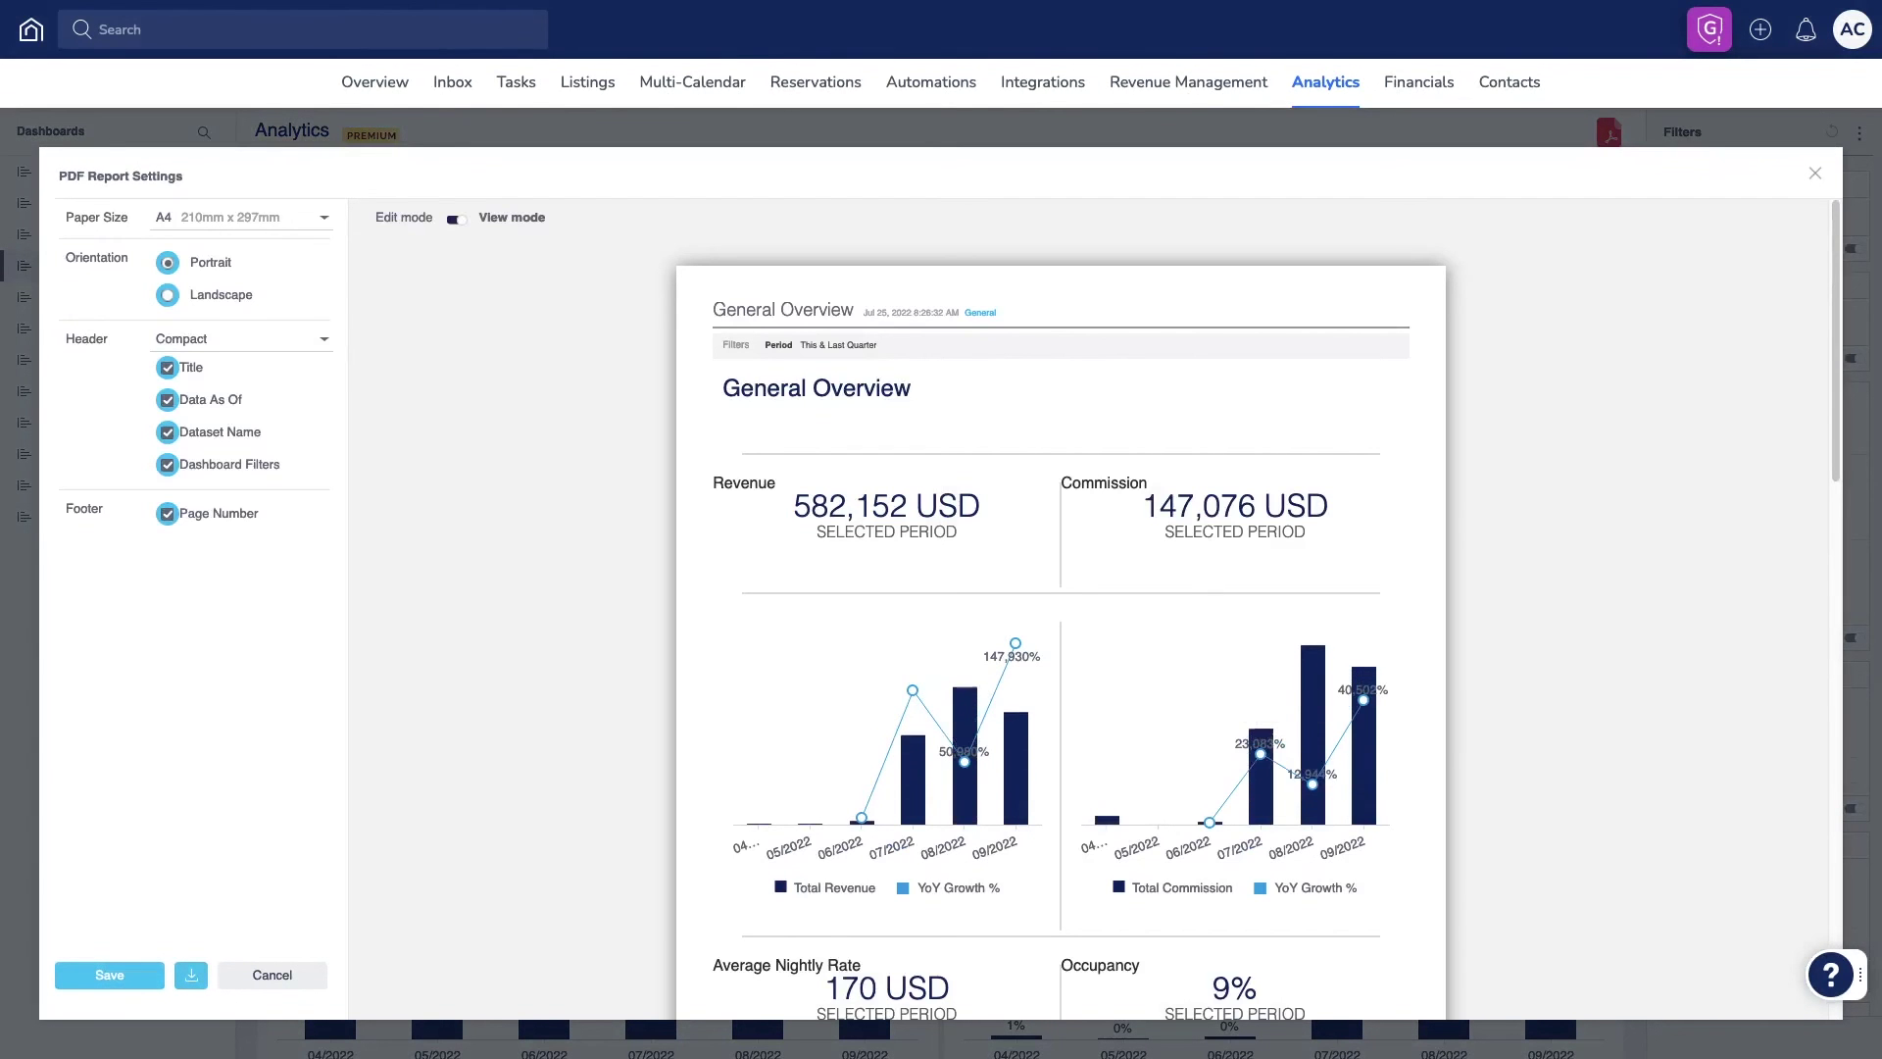
key("Escape")
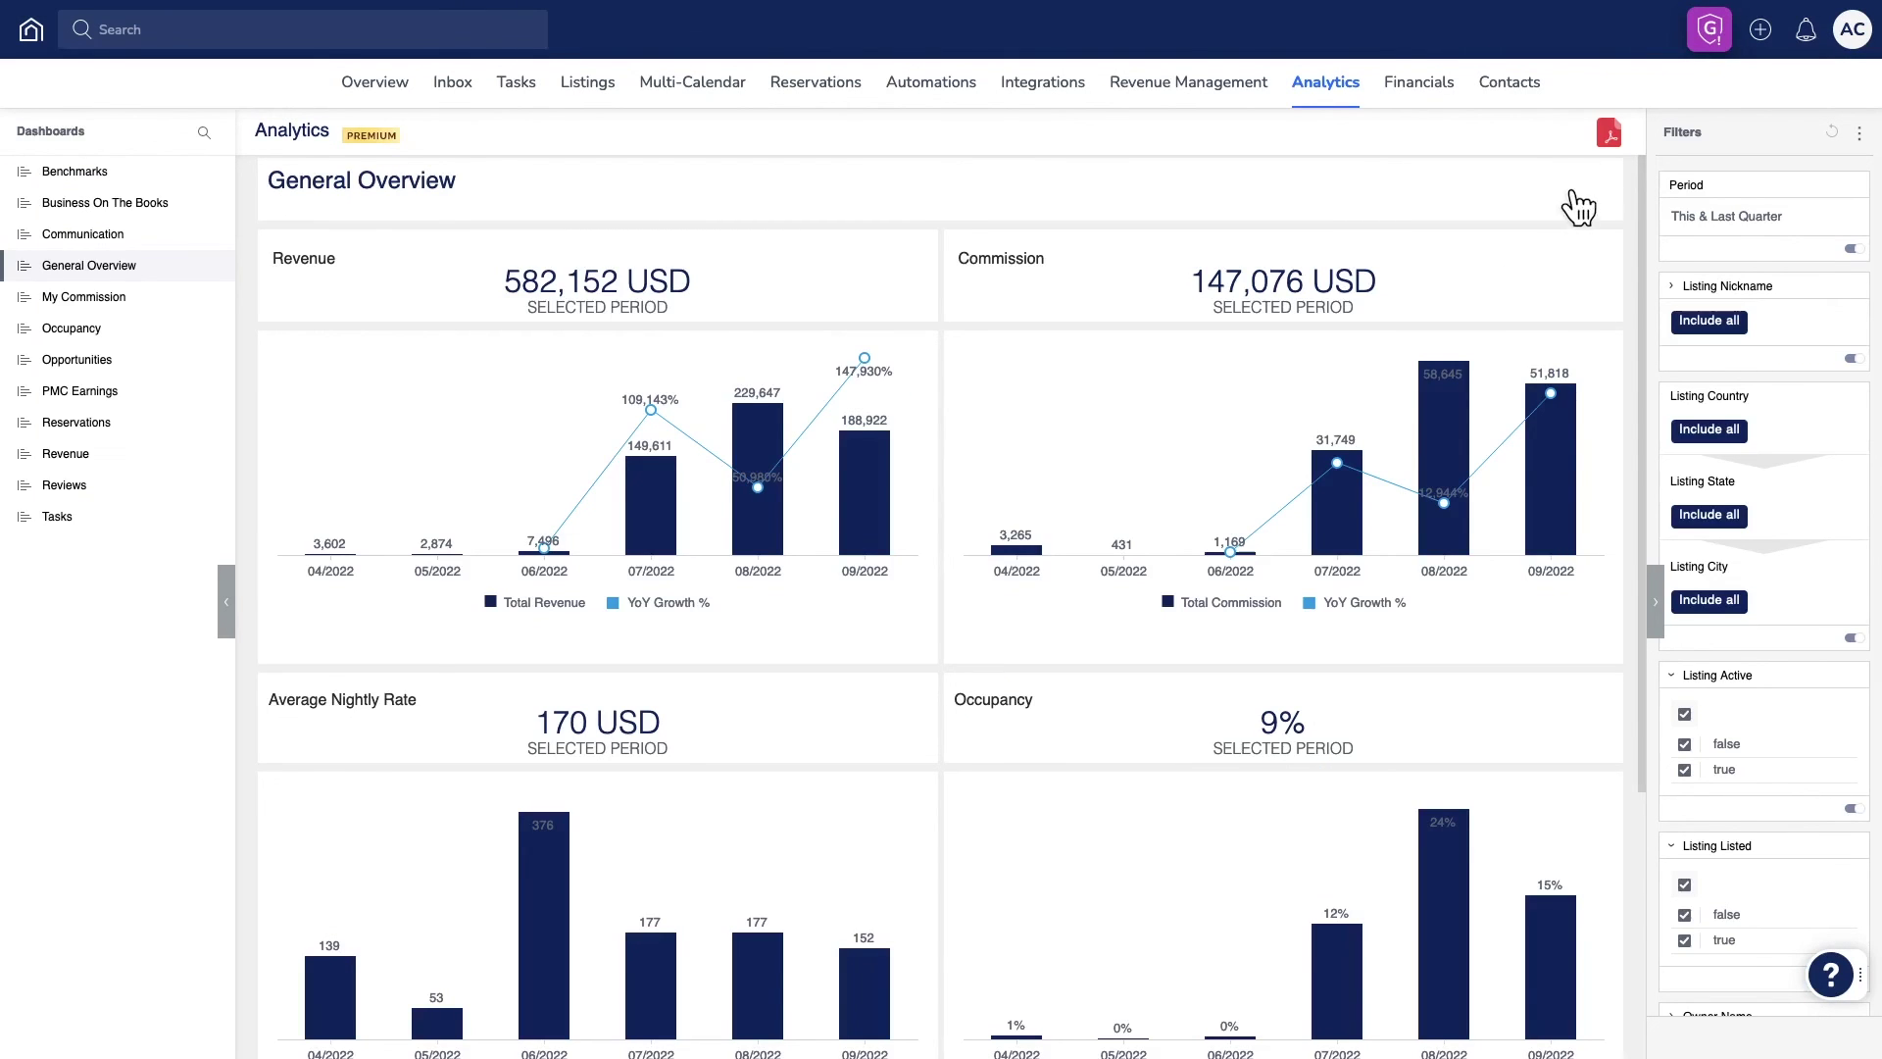
left_click(1609, 135)
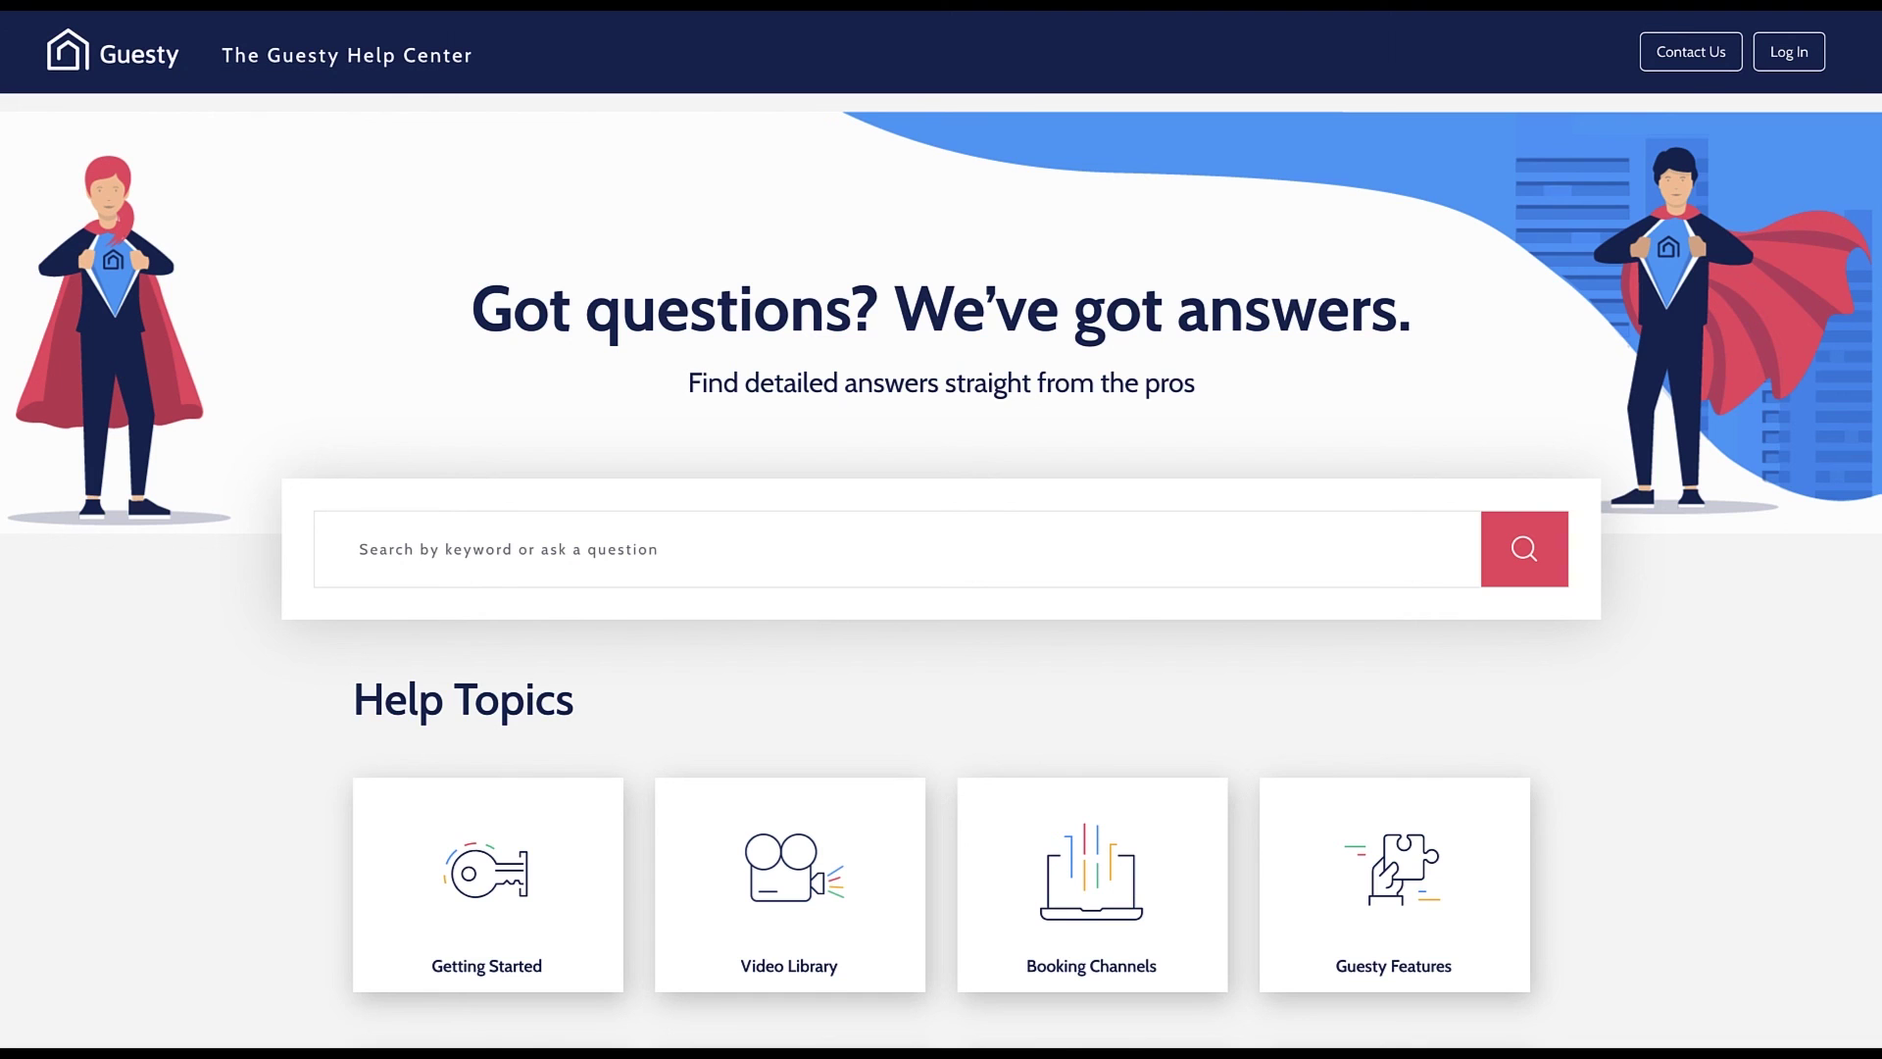
type("How to get")
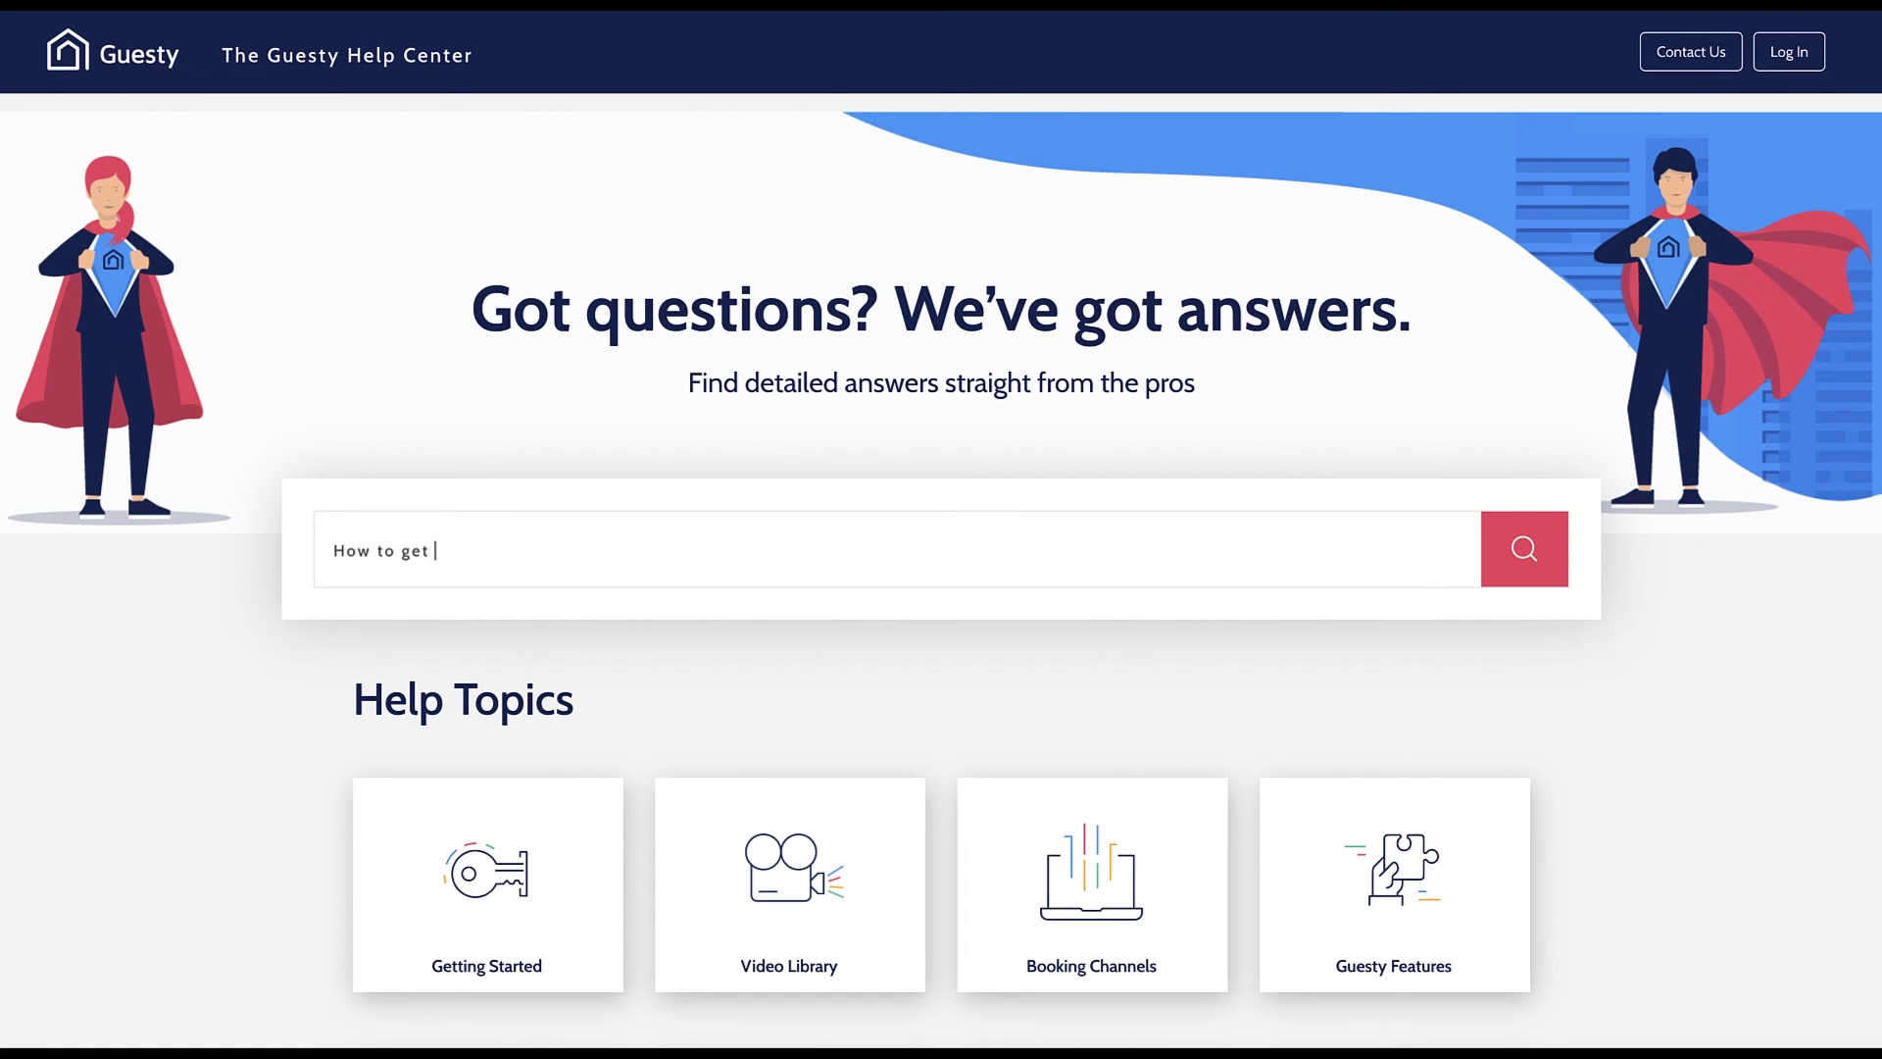
type(" started")
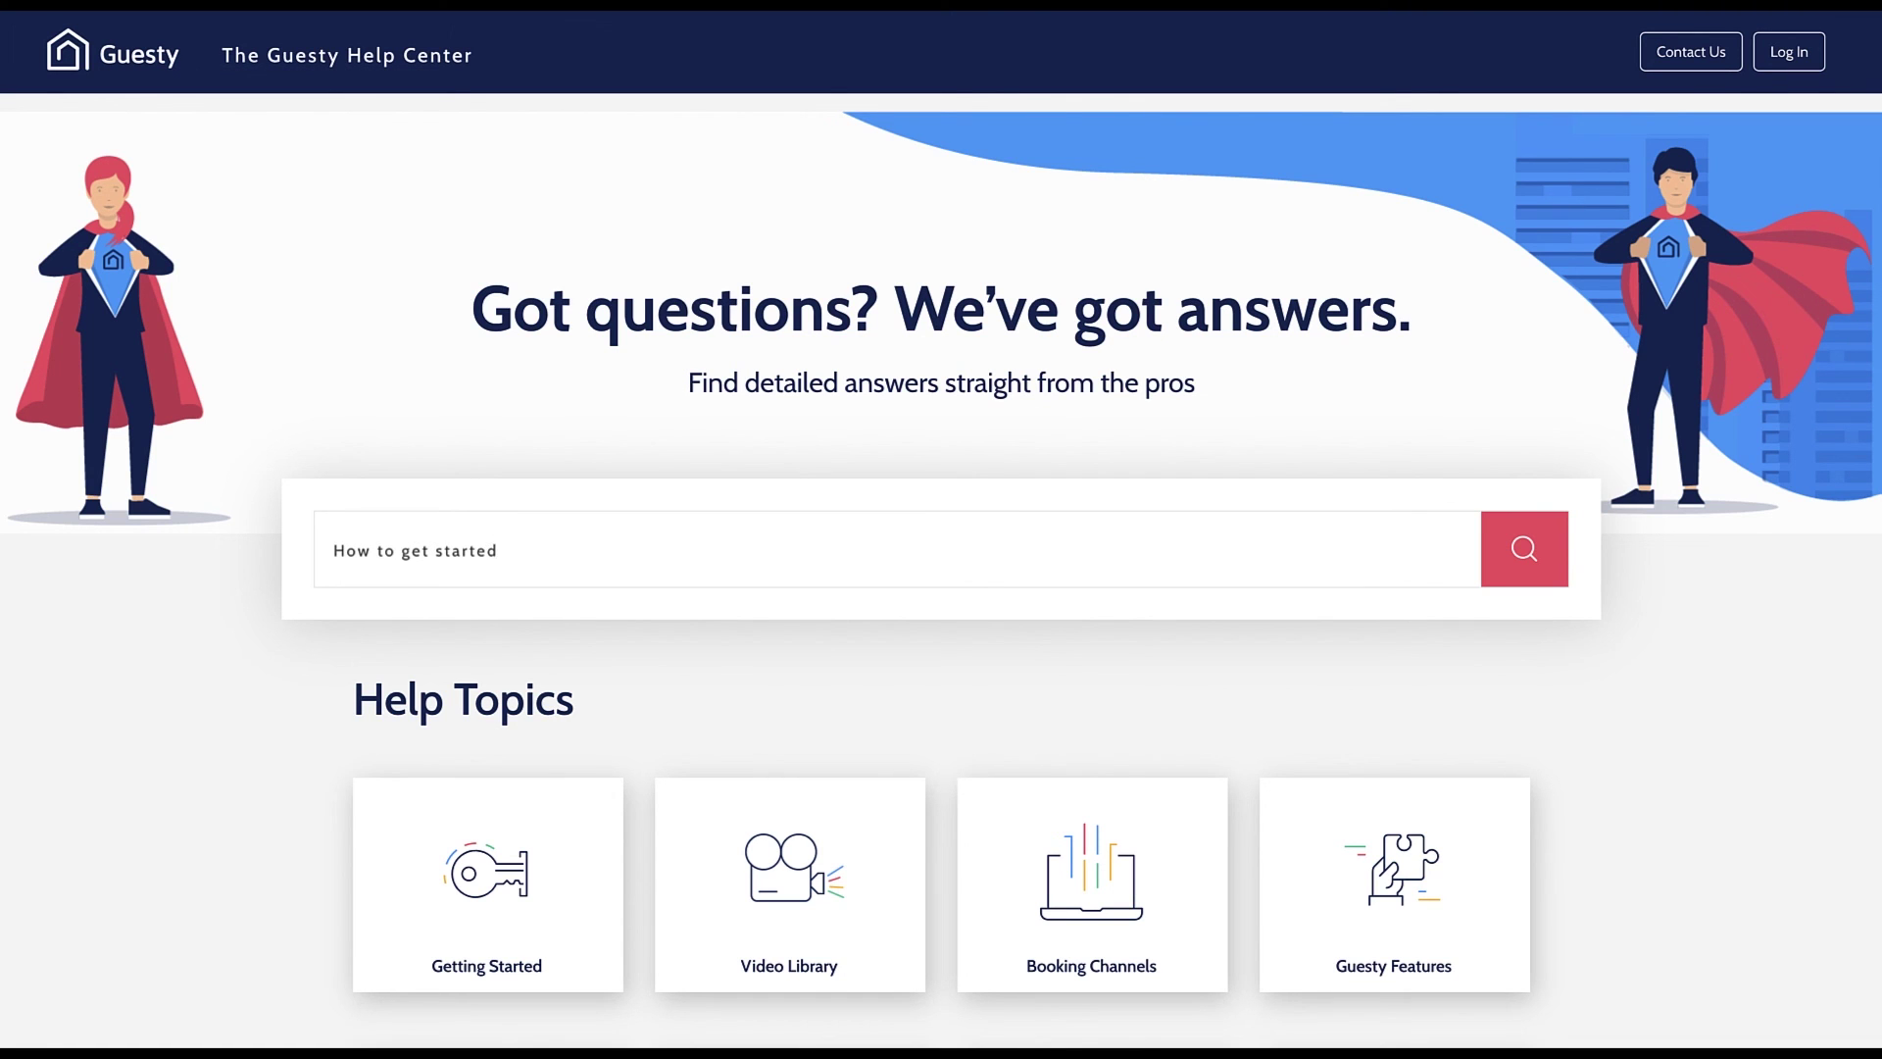